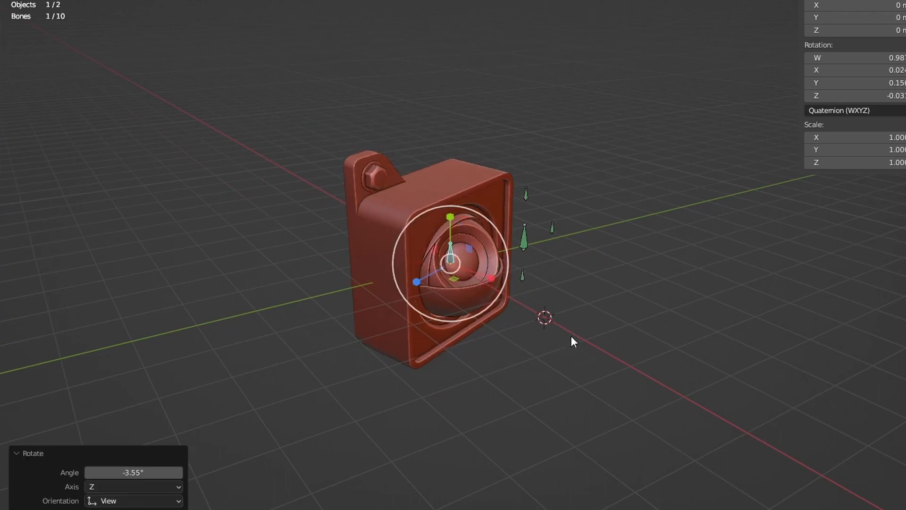
# Scale the selected controller bone uniformly to about 0.827
pyautogui.press('s')
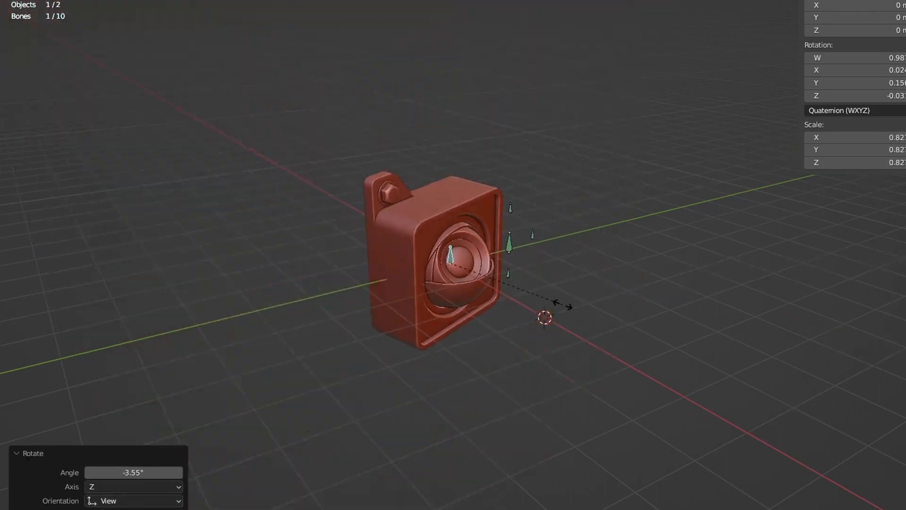
pyautogui.click(579, 314)
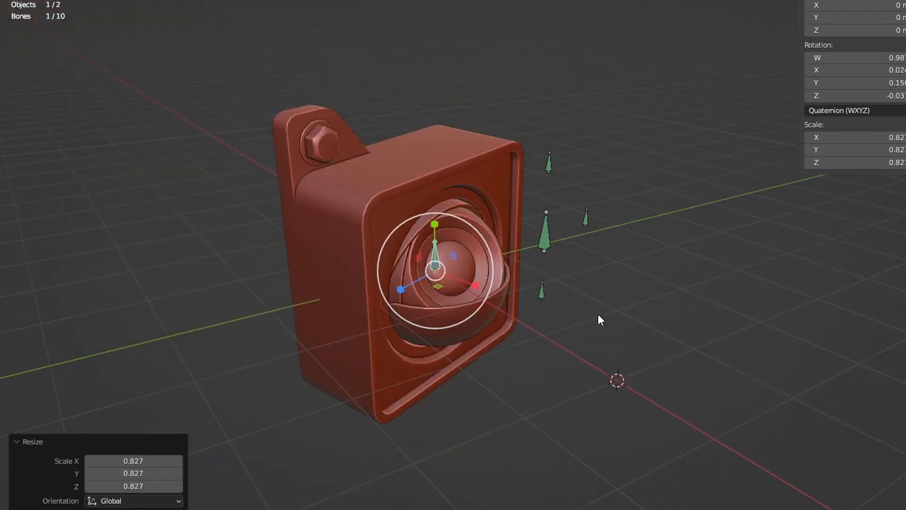
pyautogui.scroll(4, 599, 313)
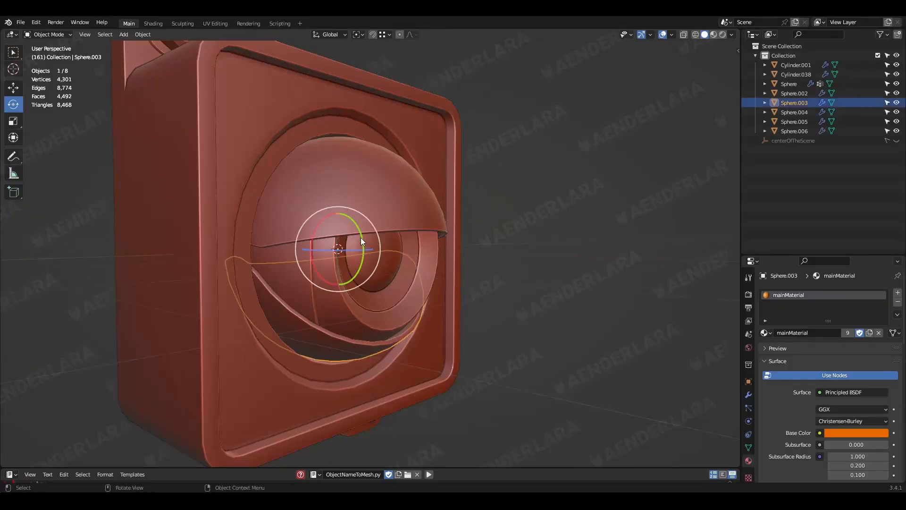
# Rotate the lower horizontal eyelid about Y and a vertical eyelid -52° about Z to test how the lids turn
pyautogui.moveTo(363, 242); pyautogui.dragTo(437, 298)
pyautogui.click(340, 255)
pyautogui.moveTo(437, 297); pyautogui.dragTo(332, 260, button='middle')
pyautogui.click(332, 260)
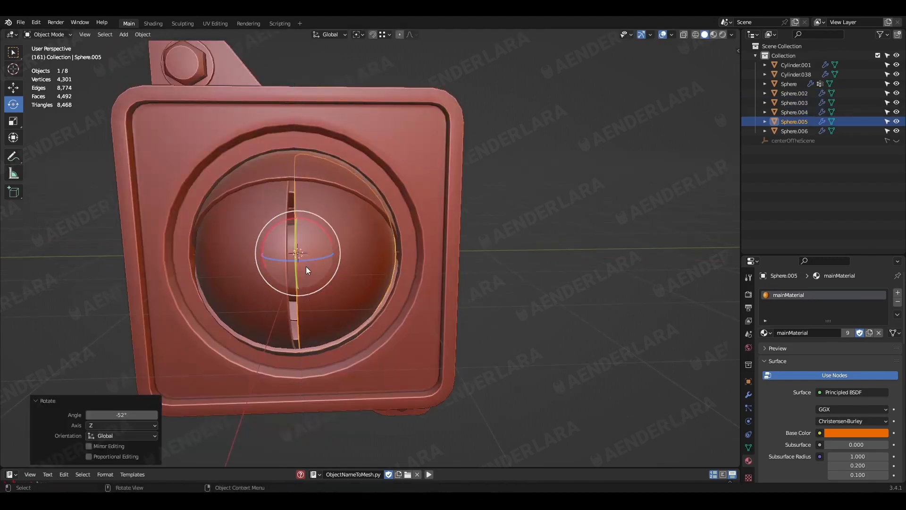
# Move the eyelids out of the housing along Y, setting the move distance to 3 m
pyautogui.scroll(-4, 378, 314)
pyautogui.moveTo(330, 274); pyautogui.dragTo(531, 258)
pyautogui.moveTo(150, 407)
pyautogui.mouseDown()
pyautogui.moveTo(118, 406)
pyautogui.moveTo(156, 406)
pyautogui.mouseUp()
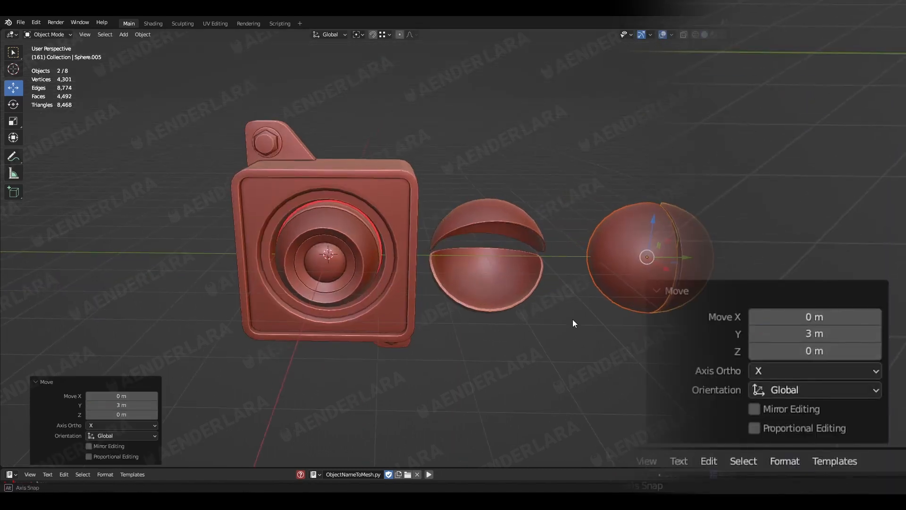
# Clear the rotation of the moved eyelids and leave the eyeball at zero rotation
pyautogui.click(490, 276)
pyautogui.press('n')
pyautogui.click(413, 228)
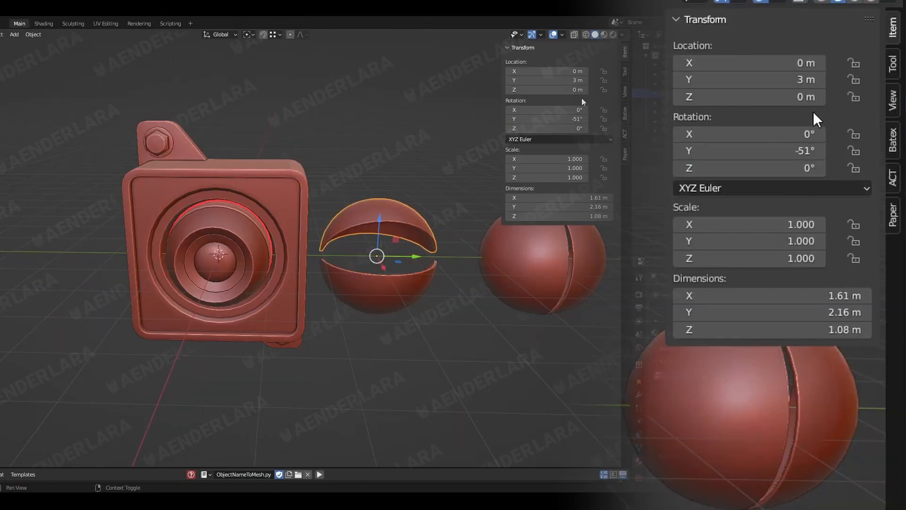
pyautogui.hotkey('alt', 'r')
pyautogui.click(542, 252)
pyautogui.hotkey('alt', 'r')
pyautogui.doubleClick(560, 128)
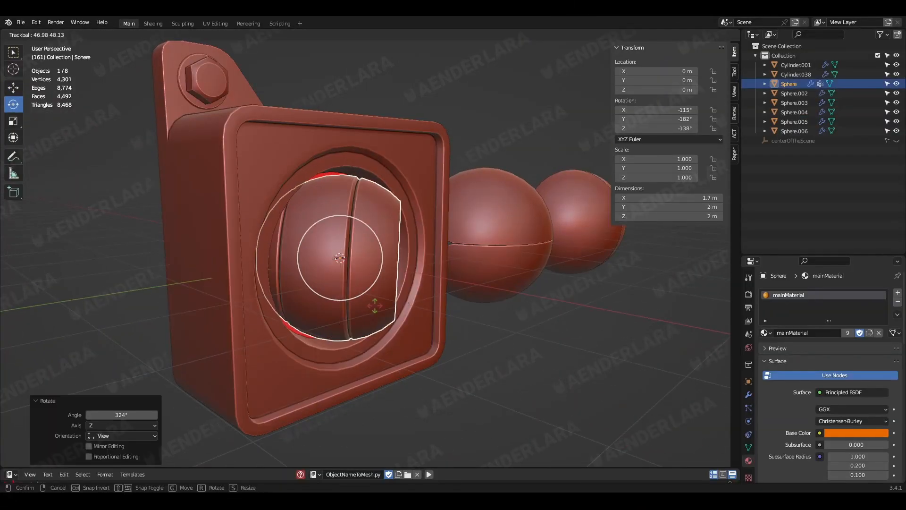
pyautogui.press('Return')
# Join all parts of the eye model into one object and deselect it
pyautogui.press('a')
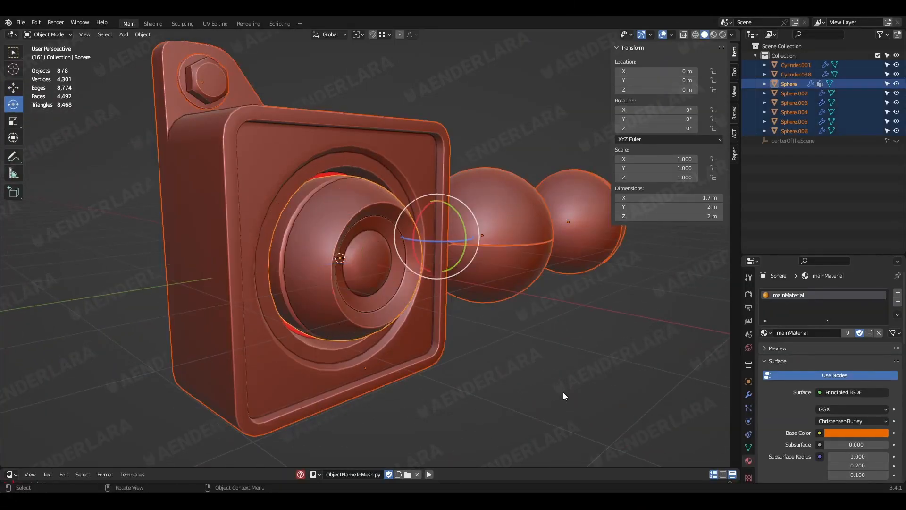
pyautogui.scroll(-3, 314, 302)
pyautogui.scroll(3, 414, 365)
pyautogui.hotkey('ctrl', 'j')
pyautogui.moveTo(519, 364); pyautogui.dragTo(508, 347, button='middle')
pyautogui.hotkey('alt', 'a')
# Add an armature at the world origin and enable In Front in its viewport display settings
pyautogui.hotkey('shift', 'a')
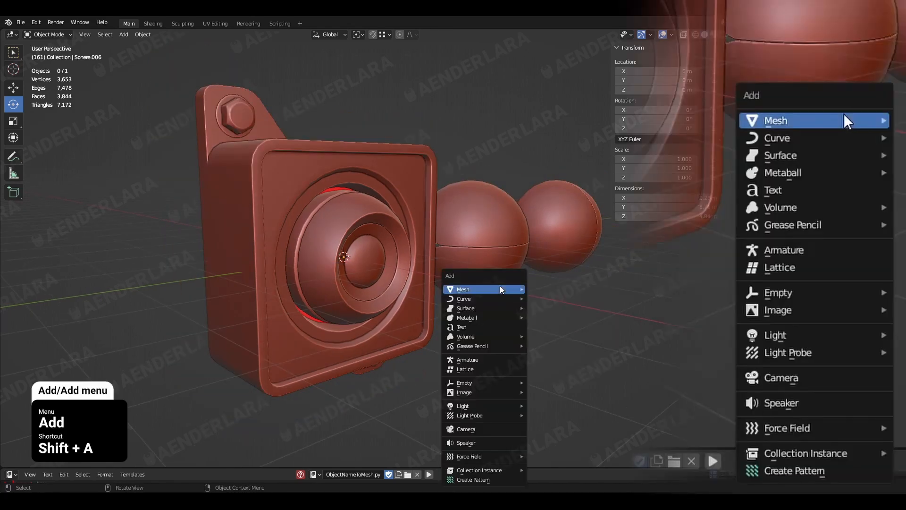
pyautogui.click(488, 360)
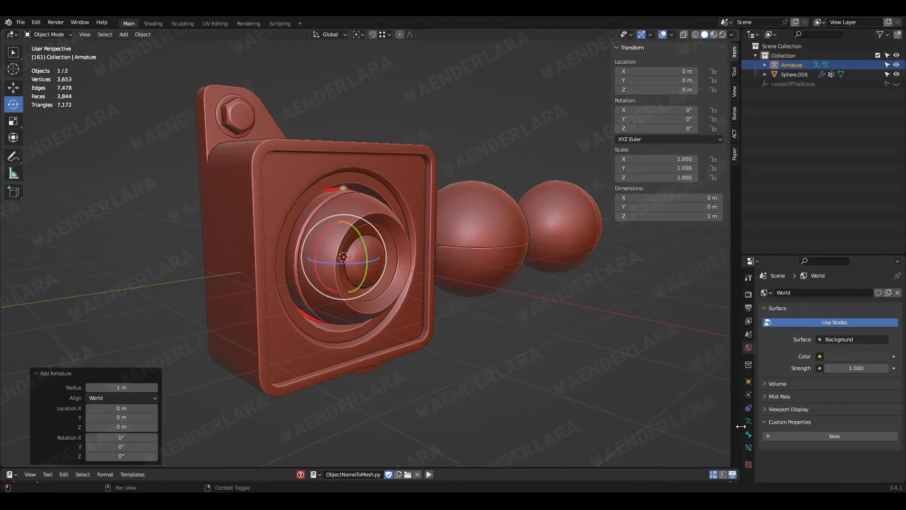
pyautogui.click(748, 420)
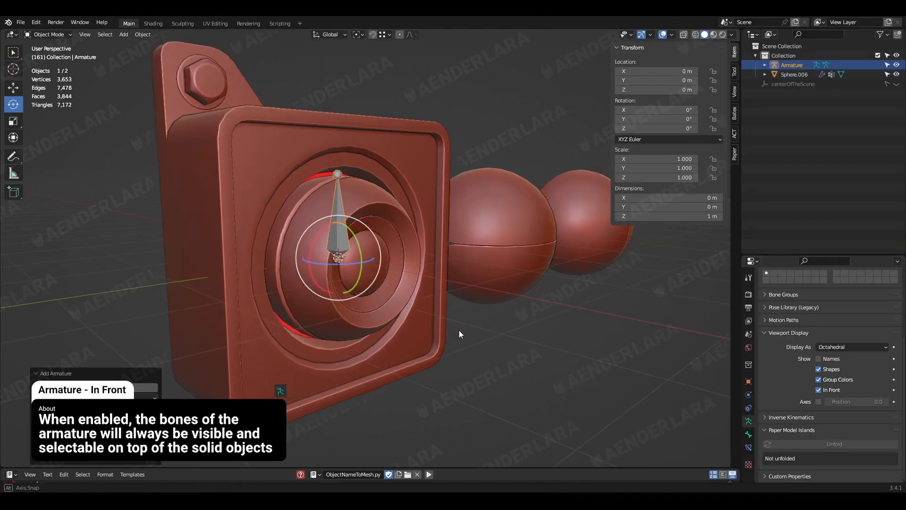
pyautogui.moveTo(326, 227); pyautogui.dragTo(355, 225, button='middle')
# Shorten the bone to about 0.453 m by lowering its tail along Z, and rename the bone Root
pyautogui.press('Tab')
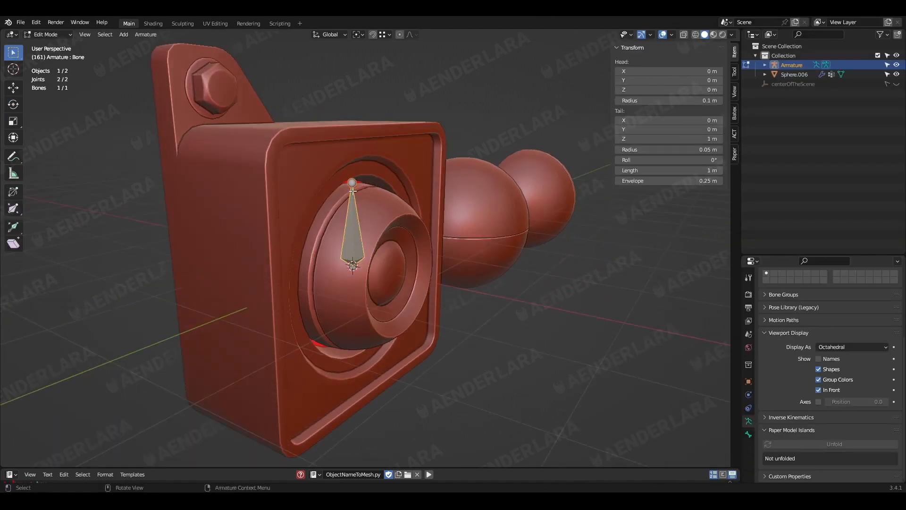
pyautogui.moveTo(350, 142); pyautogui.dragTo(350, 189)
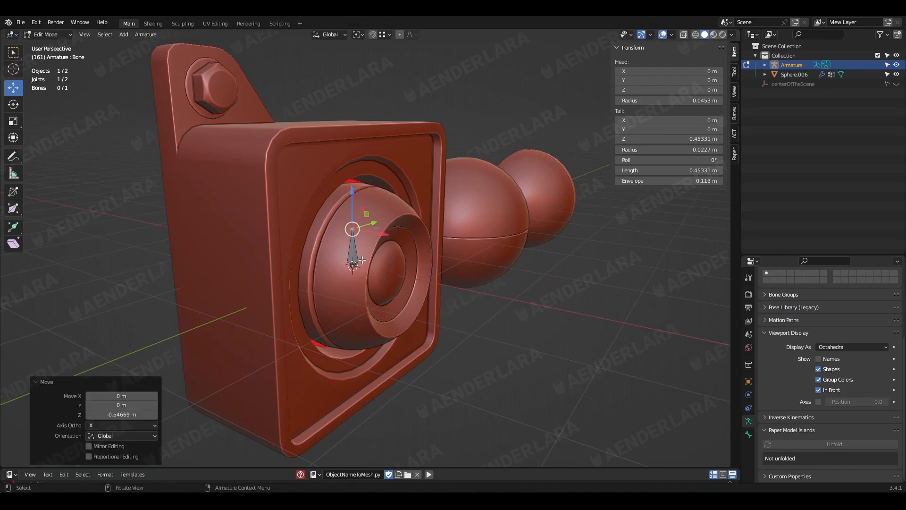
pyautogui.click(351, 247)
pyautogui.press('F2')
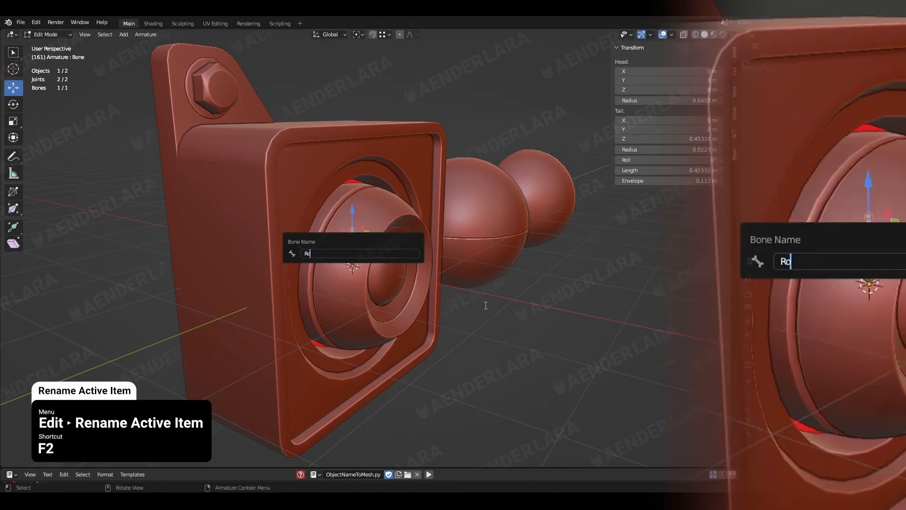
pyautogui.press('Return')
# Duplicate the Root bone, rotate the copy 90° about Y and snap it to the 3D cursor
pyautogui.scroll(3, 366, 246)
pyautogui.hotkey('shift', 'd')
pyautogui.press('r')
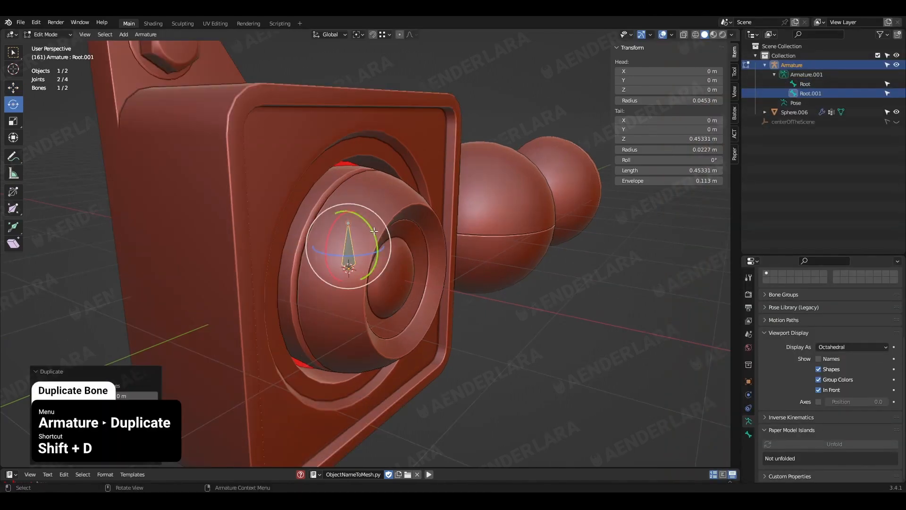
pyautogui.press('Return')
pyautogui.doubleClick(120, 416)
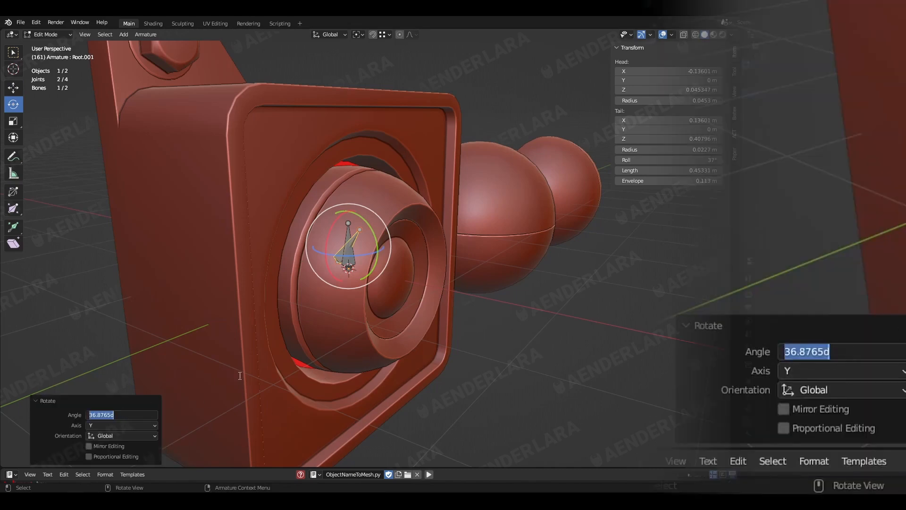
pyautogui.write('90')
pyautogui.press('Return')
pyautogui.hotkey('shift', 's')
pyautogui.click(515, 211)
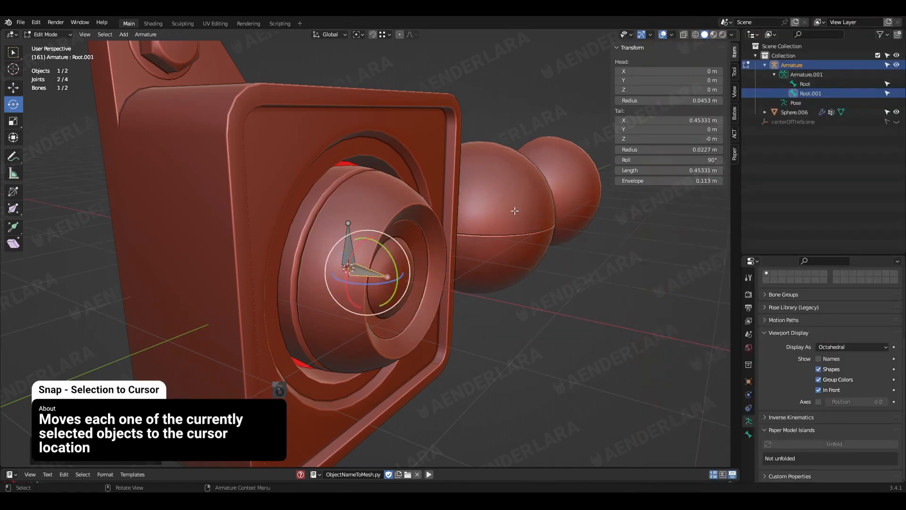
# In wireframe top view, copy the horizontal bone to Y 3 m at the horizontal eyelids and duplicate that copy in place
pyautogui.moveTo(515, 211)
pyautogui.mouseDown(button='middle')
pyautogui.moveTo(331, 241)
pyautogui.moveTo(341, 245)
pyautogui.mouseUp(button='middle')
pyautogui.hotkey('shift', 'z')
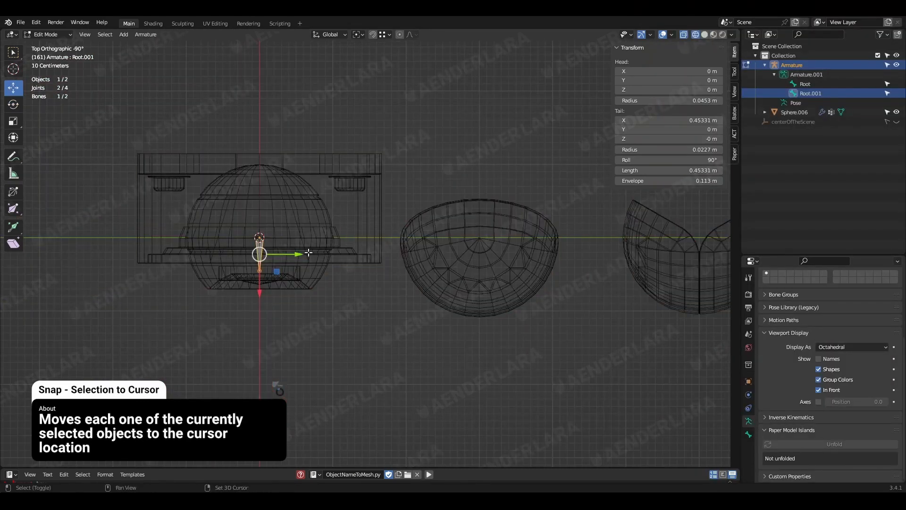
pyautogui.hotkey('shift', 'd')
pyautogui.click(502, 255)
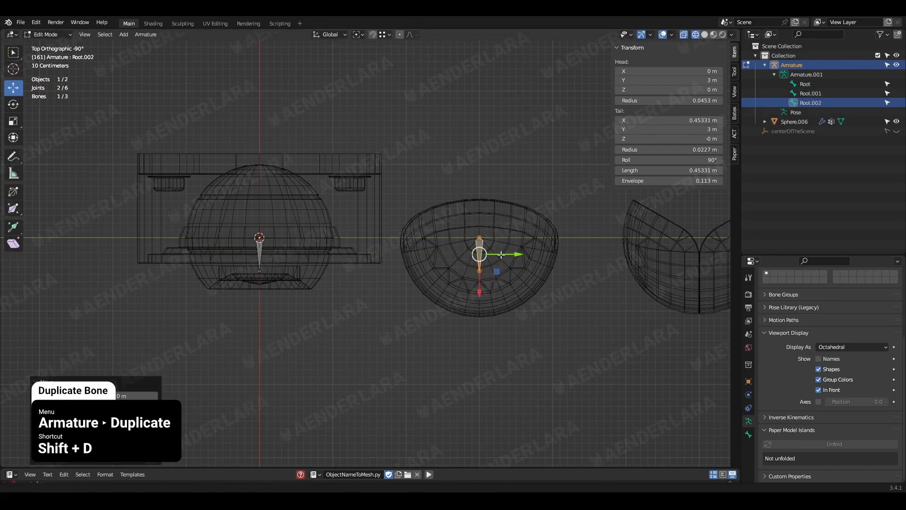
pyautogui.keyDown('shift'); pyautogui.moveTo(501, 255); pyautogui.dragTo(391, 258, button='middle'); pyautogui.keyUp('shift')
pyautogui.hotkey('shift', 'd')
pyautogui.press('Escape')
# Duplicate the bone again and move the copy about 3 m along Y to the vertical eyelids
pyautogui.scroll(2, 392, 257)
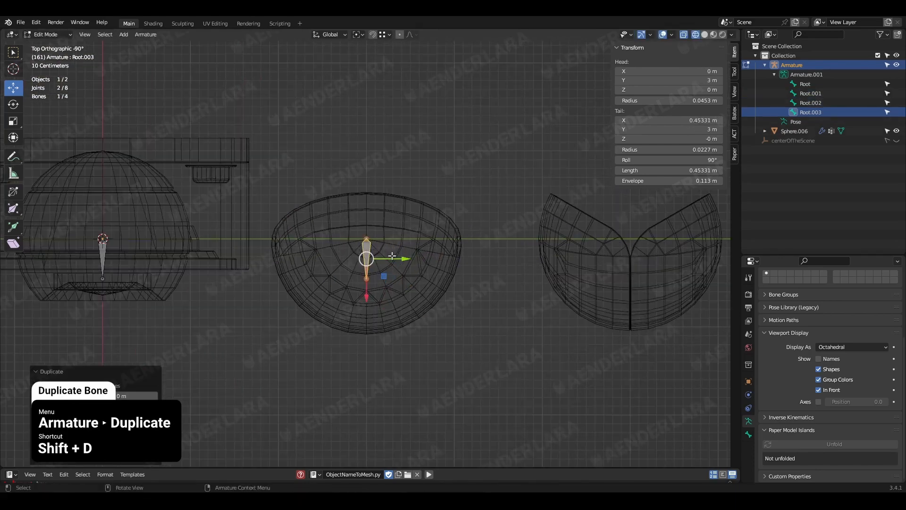
pyautogui.hotkey('shift', 'd')
pyautogui.press('g')
pyautogui.press('y')
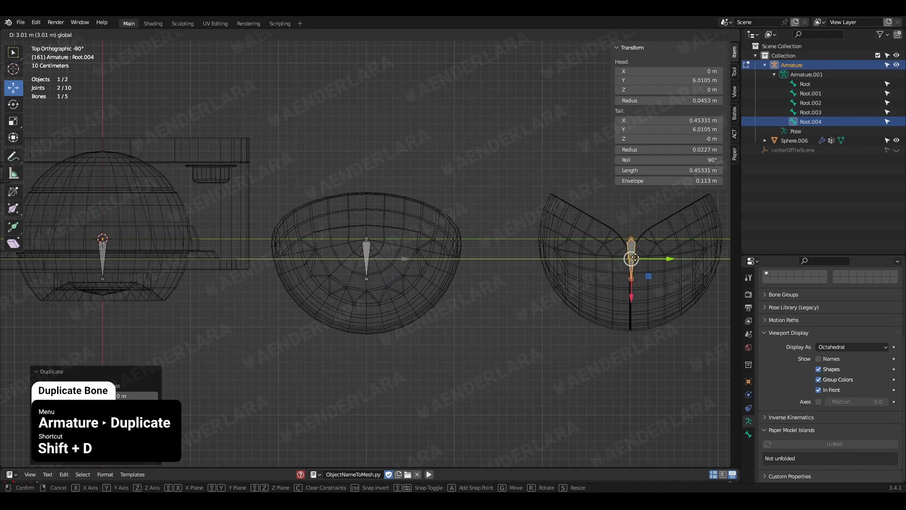
pyautogui.click(631, 258)
# Set the Y position of the new bone's head and tail to exactly 6 m
pyautogui.keyDown('shift'); pyautogui.moveTo(631, 258); pyautogui.dragTo(472, 273, button='middle'); pyautogui.keyUp('shift')
pyautogui.scroll(4, 472, 273)
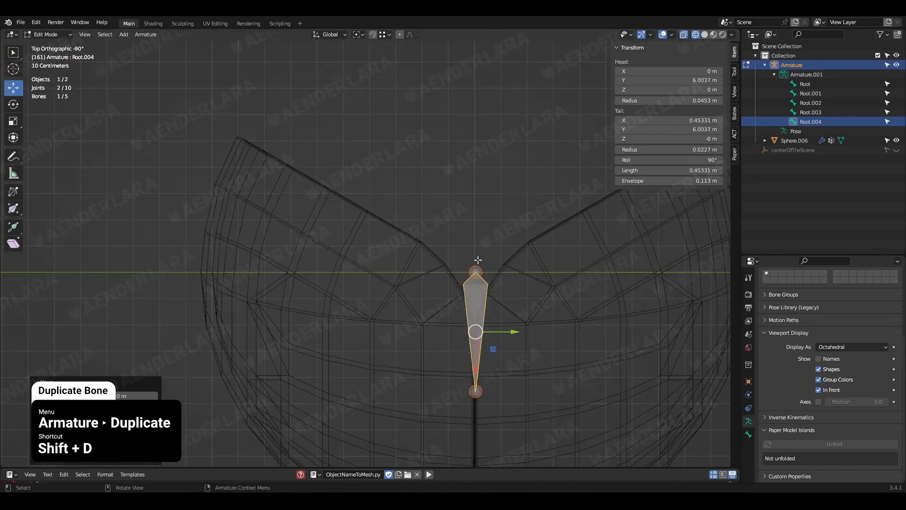
pyautogui.click(684, 80)
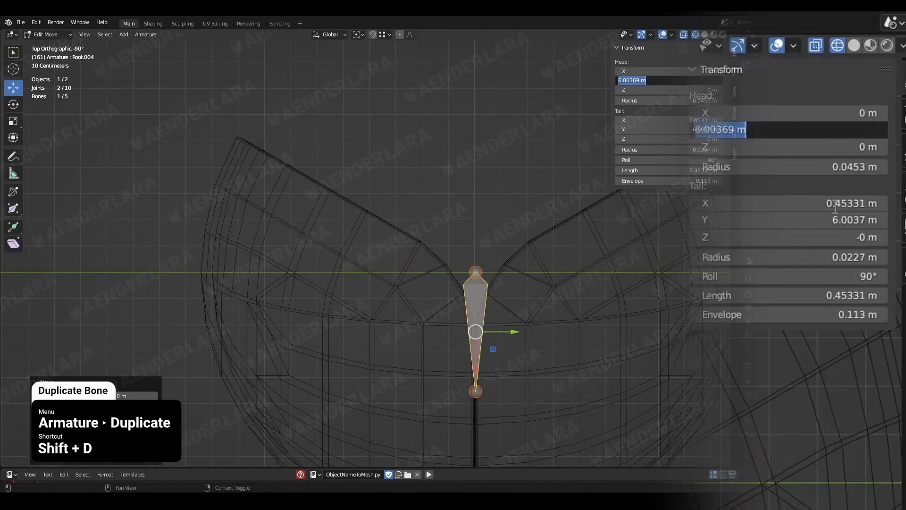
pyautogui.write('6')
pyautogui.press('Return')
pyautogui.click(685, 129)
pyautogui.write('6')
pyautogui.press('Return')
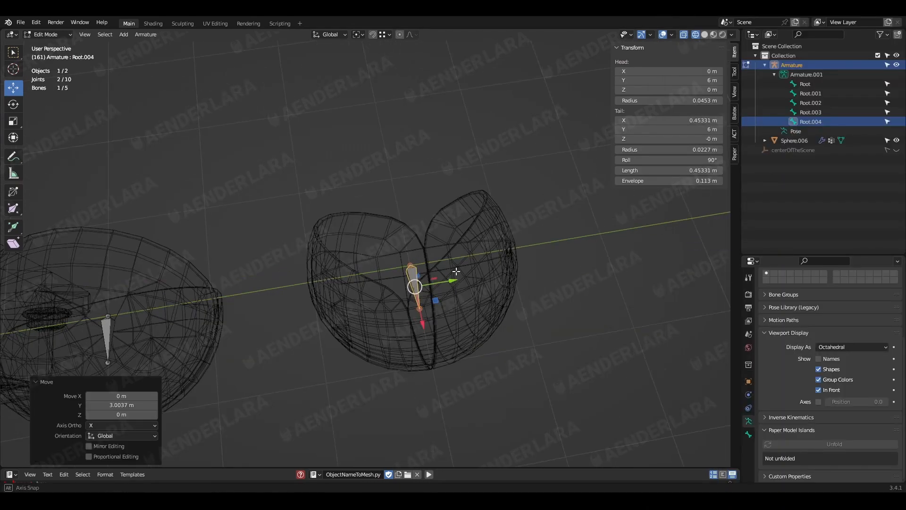
# Return to solid shading and duplicate the vertical eyelid bone in place
pyautogui.moveTo(456, 272); pyautogui.dragTo(461, 229, button='middle')
pyautogui.hotkey('shift', 'z')
pyautogui.hotkey('shift', 'd')
pyautogui.rightClick(538, 304)
pyautogui.scroll(-3, 539, 304)
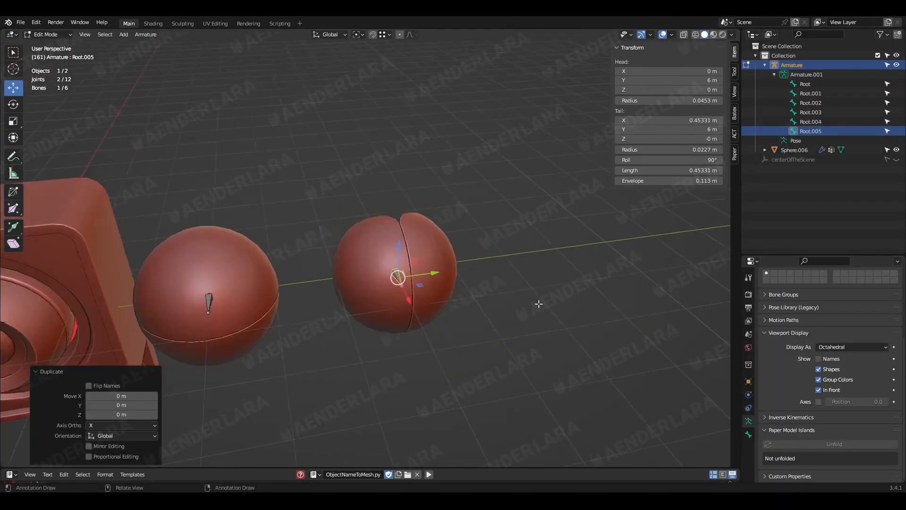
# Rename the horizontal bone inside the eyeball as Eye
pyautogui.moveTo(539, 304); pyautogui.dragTo(400, 262, button='middle')
pyautogui.scroll(4, 349, 248)
pyautogui.click(252, 220)
pyautogui.press('F2')
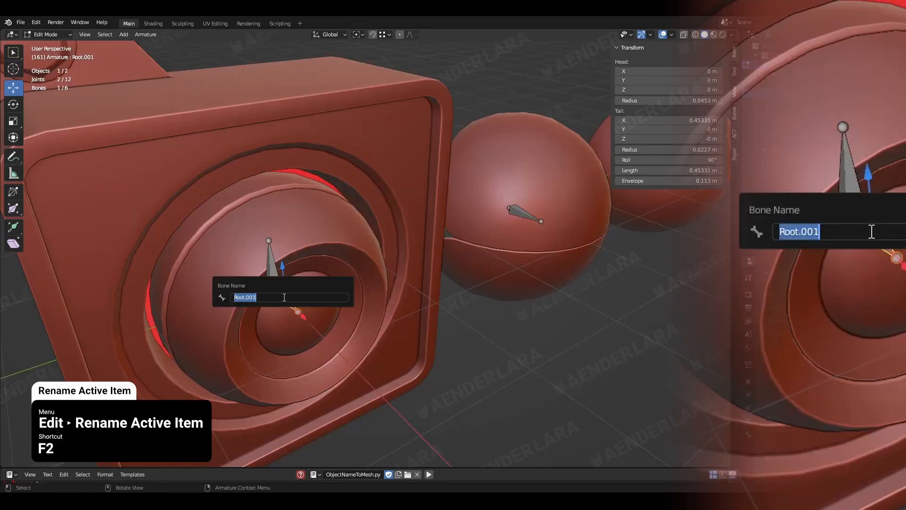
pyautogui.write('Eye')
pyautogui.press('Return')
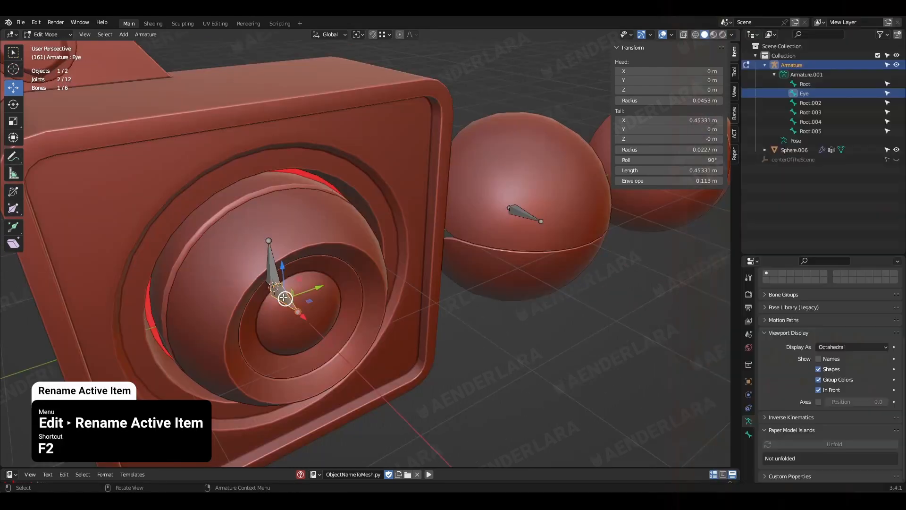
# Rename one of the two overlapping bones at the horizontal eyelids as Eyelid_Hor_Top
pyautogui.click(536, 214)
pyautogui.press('KP_Decimal')
pyautogui.press('F2')
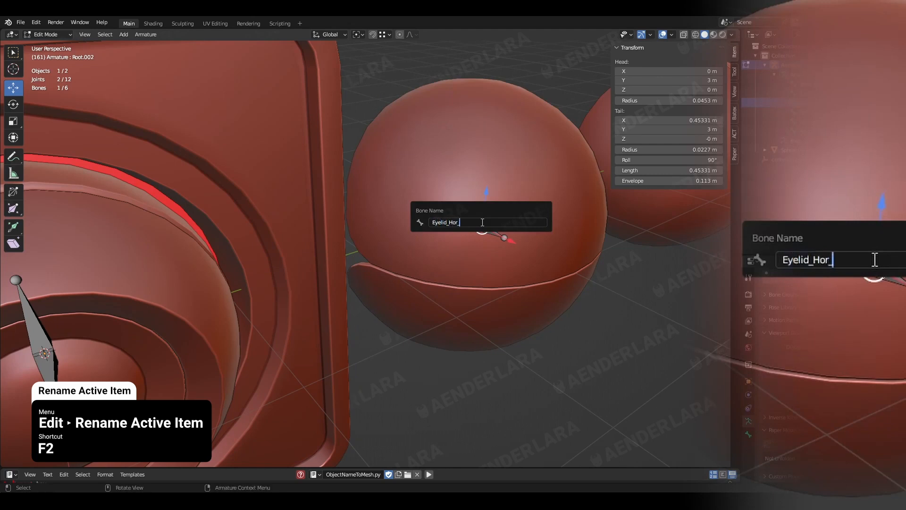
pyautogui.write('Eyelid_Hor_Top')
pyautogui.press('Return')
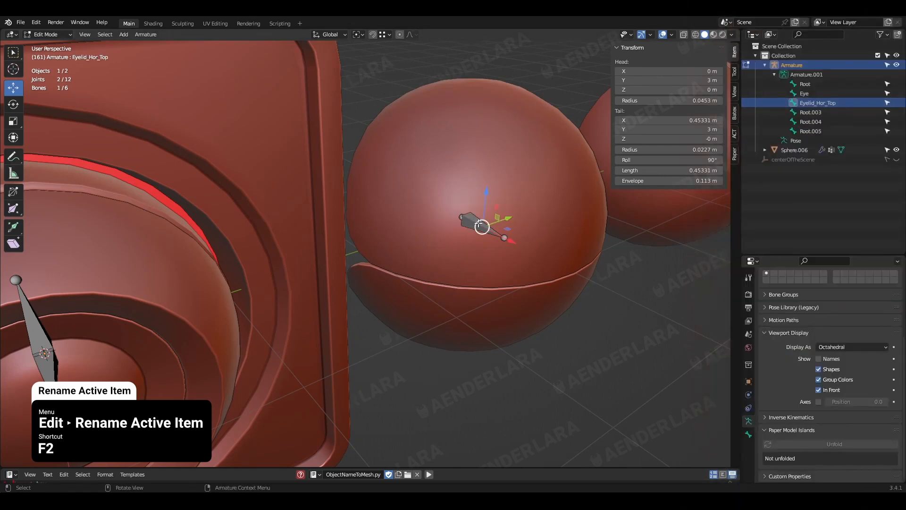
# Rename the other overlapping bone at the horizontal eyelids as Eyelid_Hor_Bot
pyautogui.click(467, 226)
pyautogui.press('F2')
pyautogui.write('Eyelid_Hor_Top')
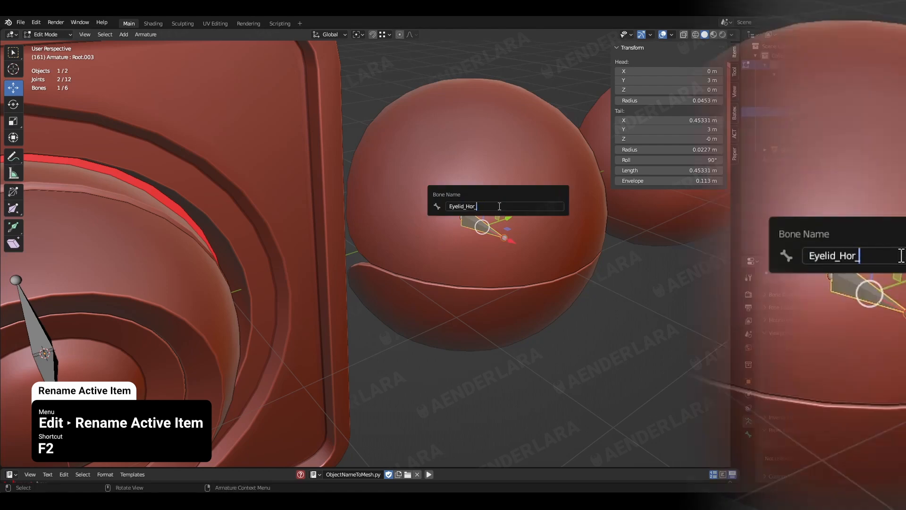
pyautogui.write('Bot')
pyautogui.press('Return')
# Rename one of the overlapping bones at the vertical eyelids as Eyelid_Ver_Left and copy the name
pyautogui.keyDown('shift'); pyautogui.moveTo(684, 195); pyautogui.dragTo(495, 249, button='middle'); pyautogui.keyUp('shift')
pyautogui.click(534, 209)
pyautogui.press('F2')
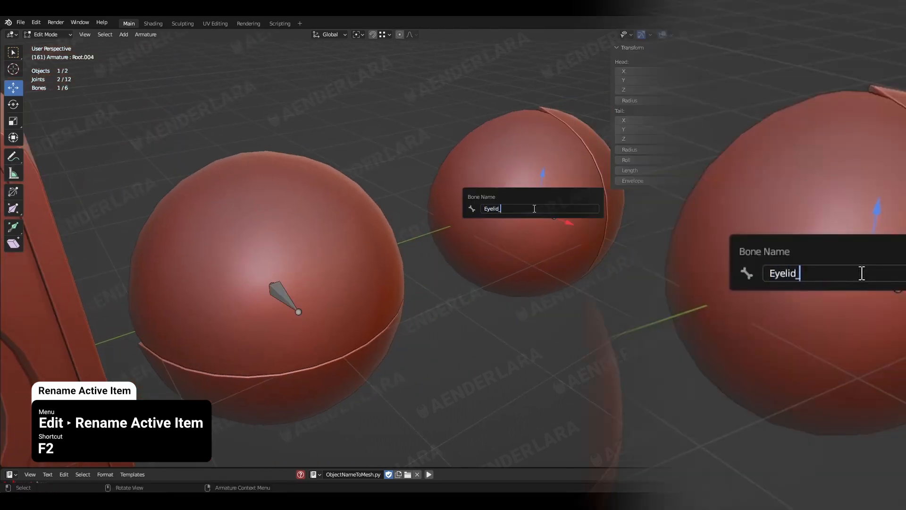
pyautogui.hotkey('ctrl', 'a')
pyautogui.hotkey('ctrl', 'c')
pyautogui.press('Return')
# Rename the second bone at the vertical eyelids as Eyelid_Ver_Right and deselect it
pyautogui.click(536, 209)
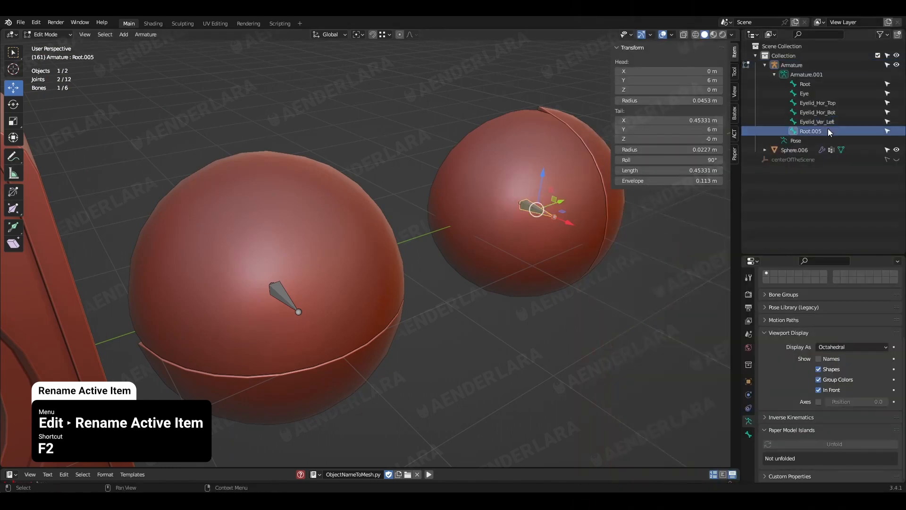
pyautogui.press('F2')
pyautogui.hotkey('ctrl', 'v')
pyautogui.press('Return')
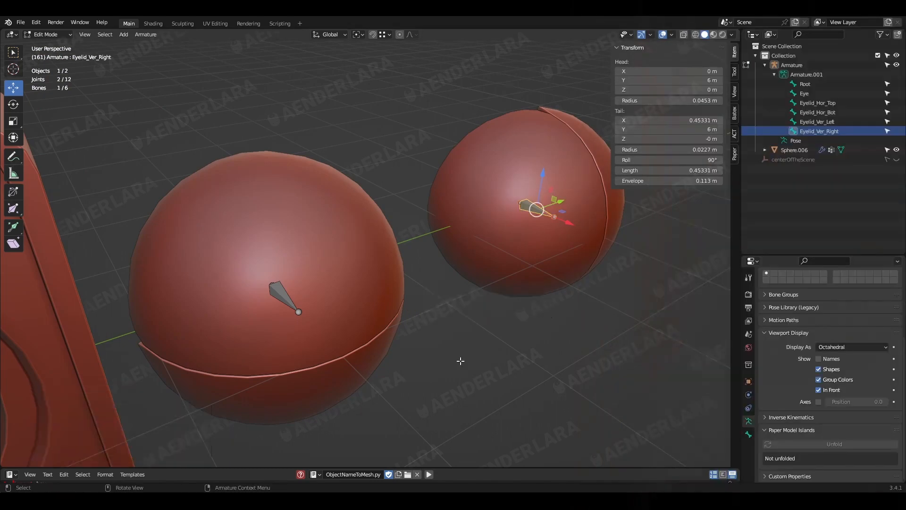
pyautogui.click(461, 360)
# Leave armature editing and parent the eye mesh to the armature using Armature Deform With Empty Groups
pyautogui.scroll(-3, 450, 295)
pyautogui.moveTo(195, 369); pyautogui.dragTo(353, 284, button='middle')
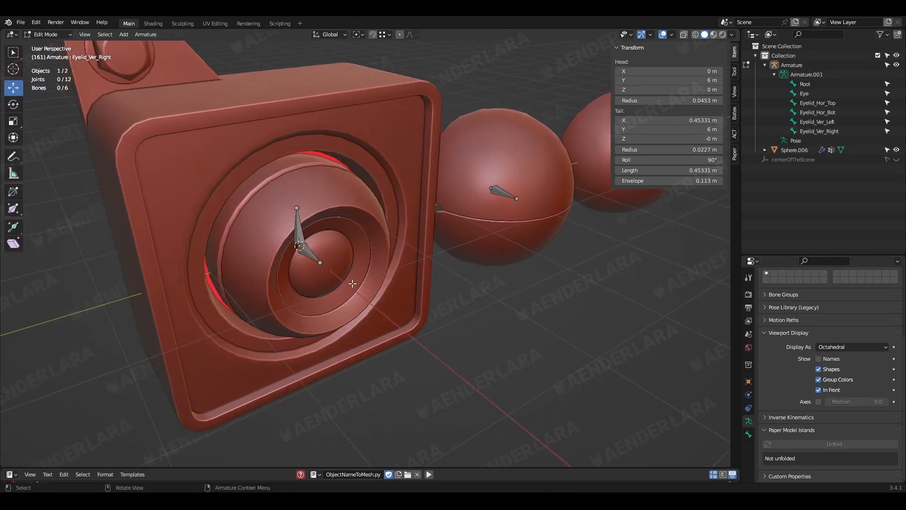
pyautogui.press('Tab')
pyautogui.click(441, 249)
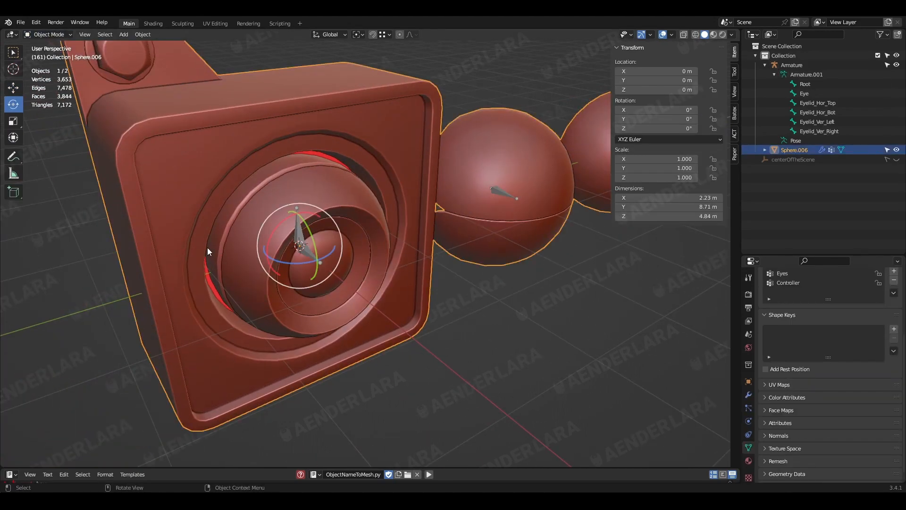
pyautogui.keyDown('shift'); pyautogui.click(312, 260); pyautogui.keyUp('shift')
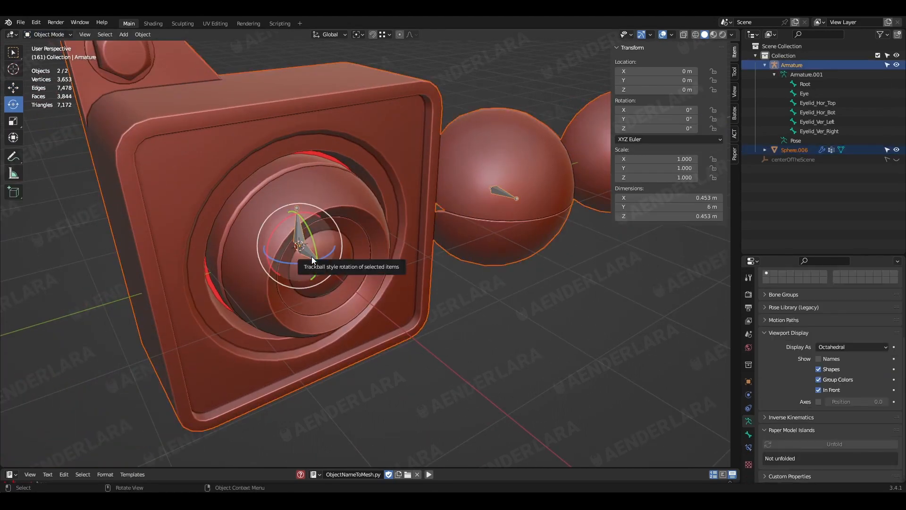
pyautogui.hotkey('ctrl', 'p')
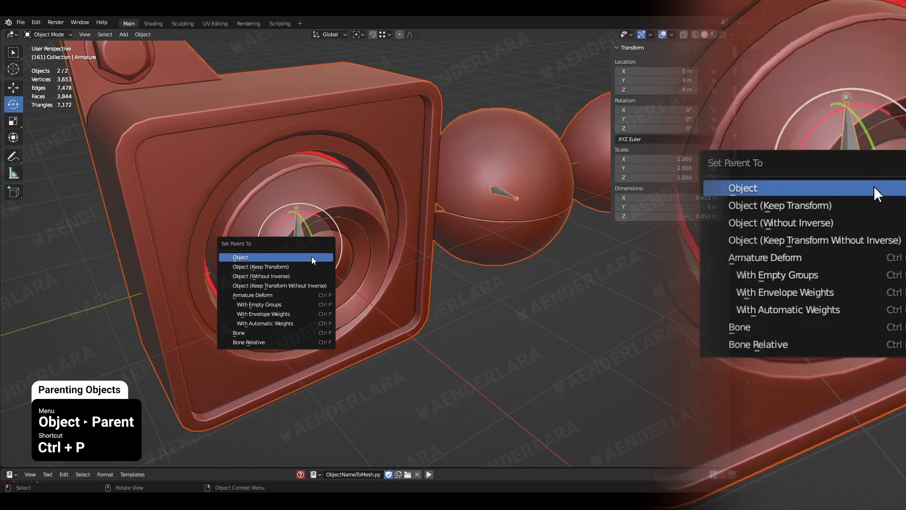
pyautogui.click(311, 304)
pyautogui.click(309, 296)
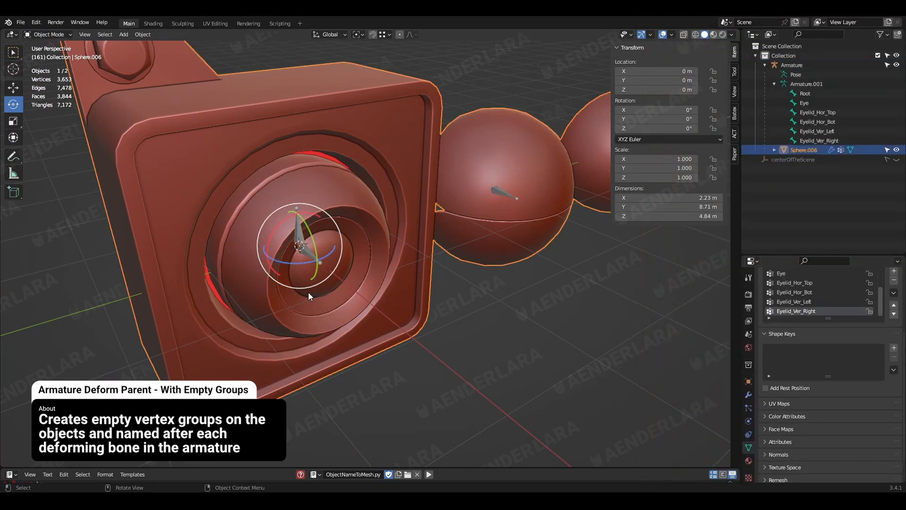
# In the mesh's Edit Mode, select all linked parts of the eyeball, including its back half, and assign them to the Eye vertex group
pyautogui.press('Tab')
pyautogui.click(283, 286)
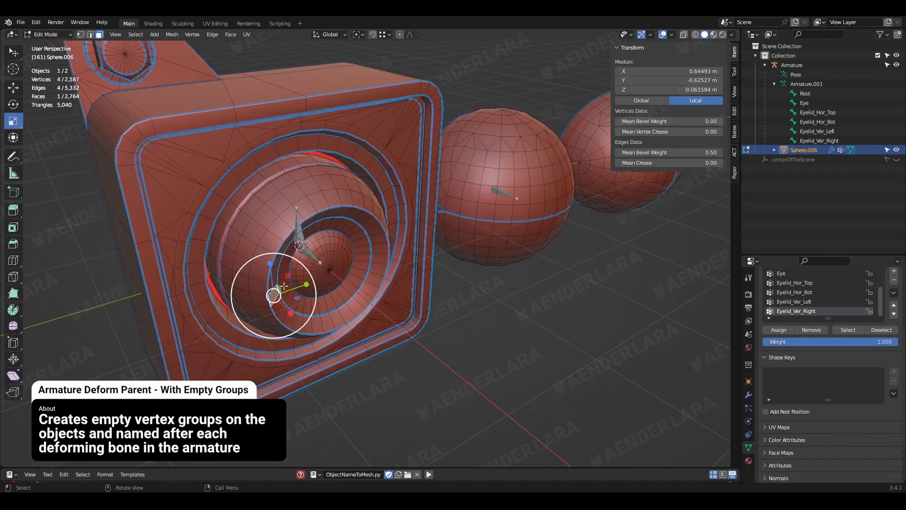
pyautogui.hotkey('ctrl', 'l')
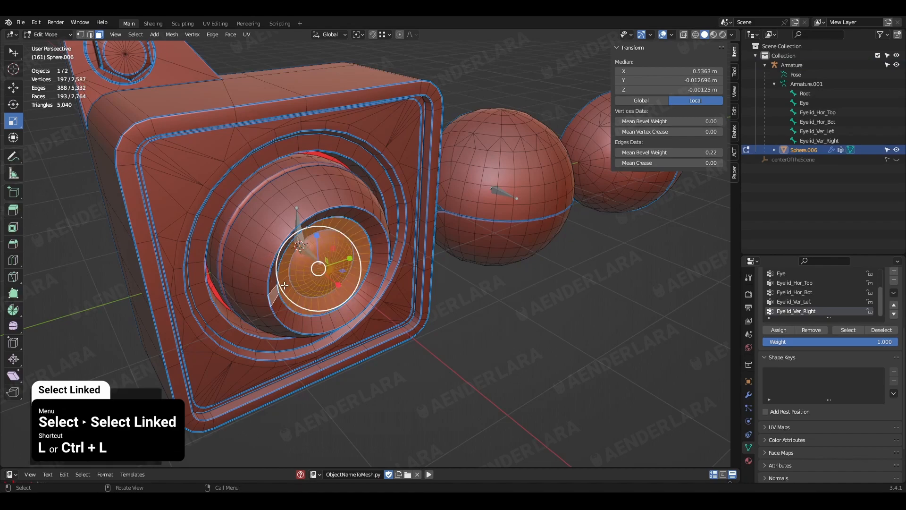
pyautogui.moveTo(219, 250); pyautogui.dragTo(382, 274, button='middle')
pyautogui.hotkey('shift', 'z')
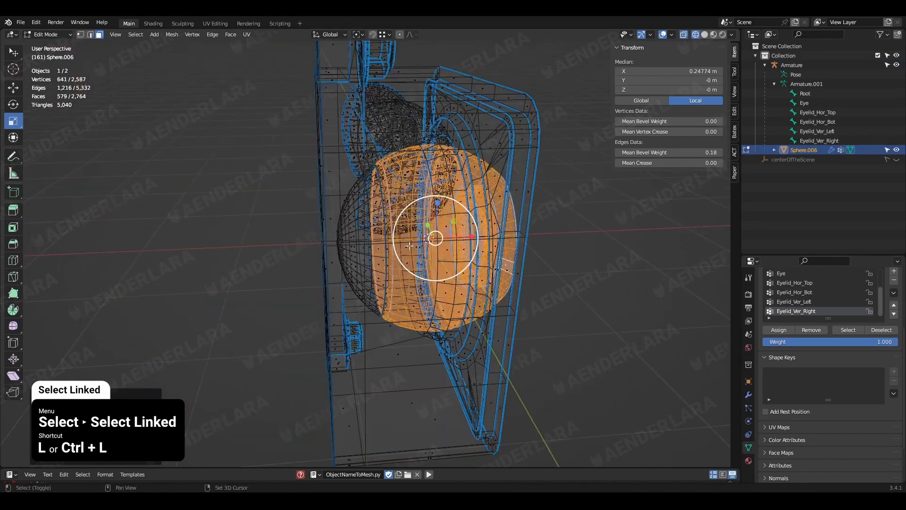
pyautogui.press('l')
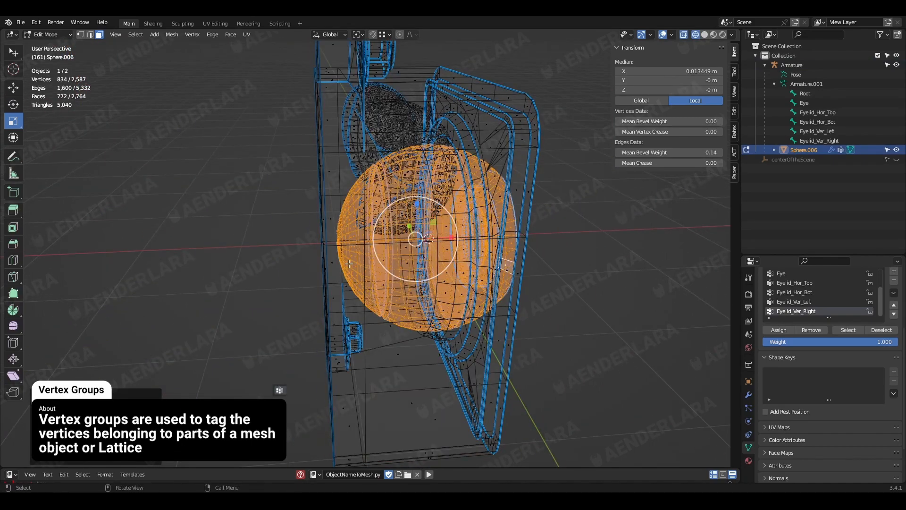
pyautogui.moveTo(555, 290); pyautogui.dragTo(512, 279, button='middle')
pyautogui.hotkey('shift', 'z')
pyautogui.click(782, 274)
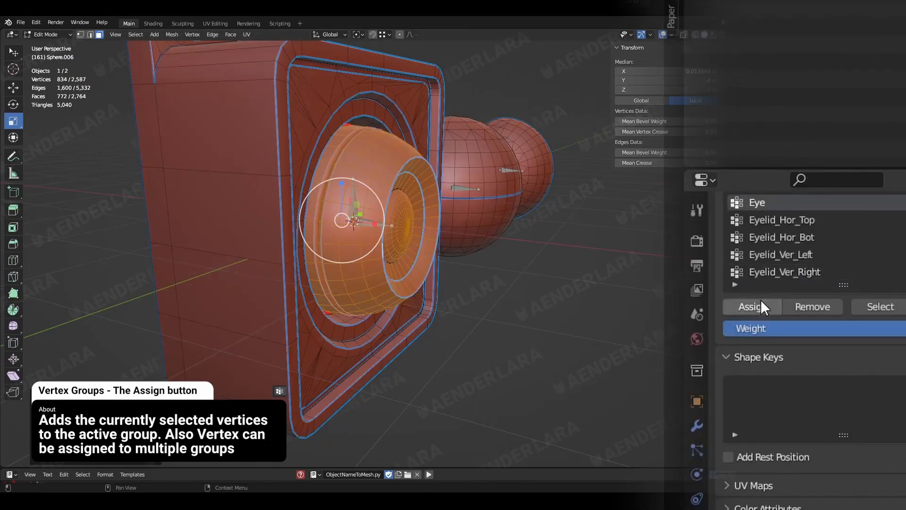
pyautogui.click(750, 308)
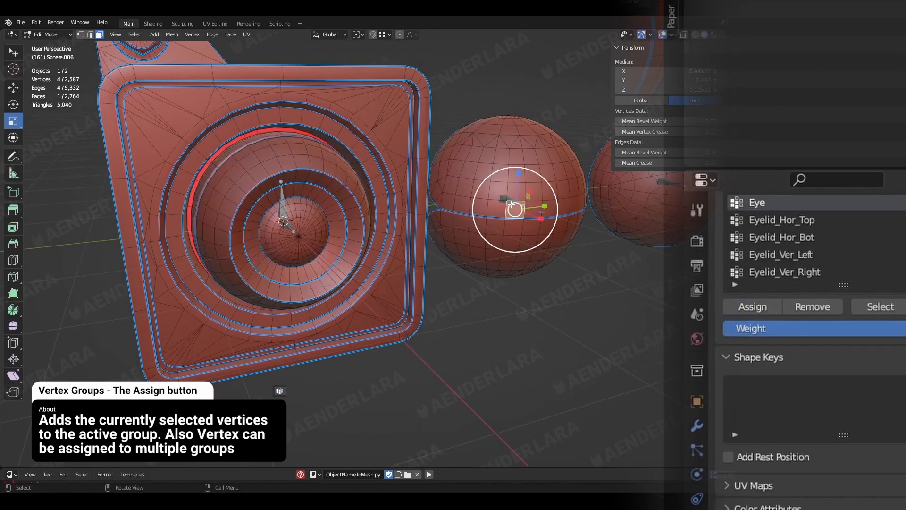
# Assign the upper half of the horizontal eyelid sphere to the Eyelid_Hor_Top group and its lower half to Eyelid_Hor_Bot
pyautogui.click(813, 241)
pyautogui.click(817, 220)
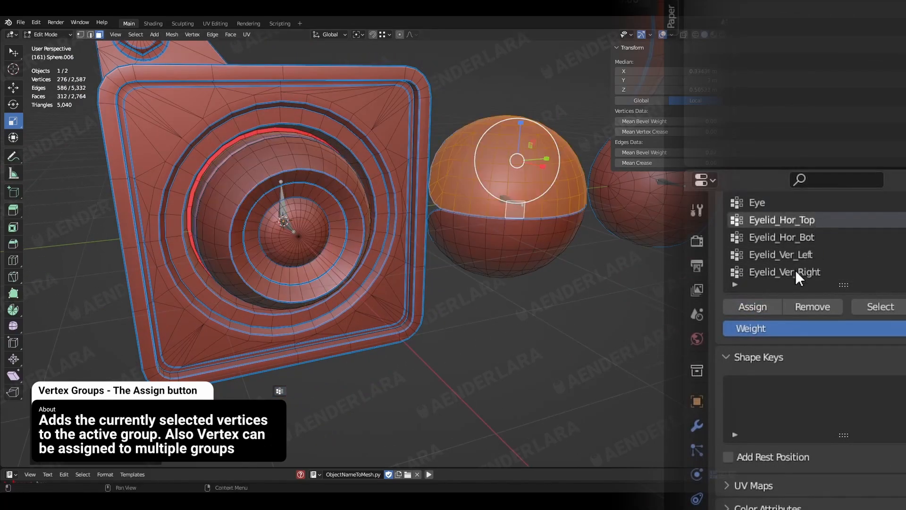
pyautogui.click(538, 255)
pyautogui.press('l')
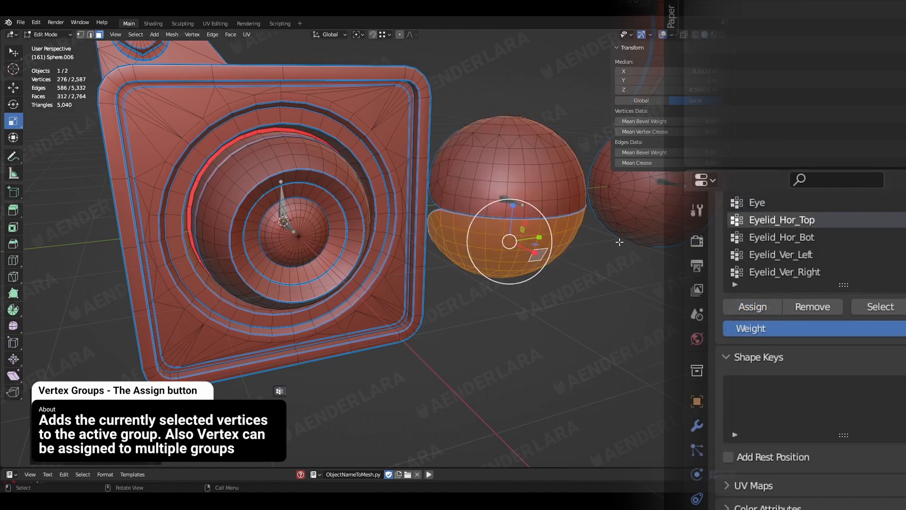
pyautogui.keyDown('shift'); pyautogui.moveTo(619, 242); pyautogui.dragTo(550, 278, button='middle'); pyautogui.keyUp('shift')
pyautogui.click(787, 240)
pyautogui.click(757, 309)
# Select the linked left half of the vertical eyelid sphere and assign it to the Eyelid_Ver_Left vertex group
pyautogui.keyDown('shift'); pyautogui.moveTo(609, 239); pyautogui.dragTo(345, 286, button='middle'); pyautogui.keyUp('shift')
pyautogui.scroll(2, 347, 287)
pyautogui.click(352, 289)
pyautogui.press('l')
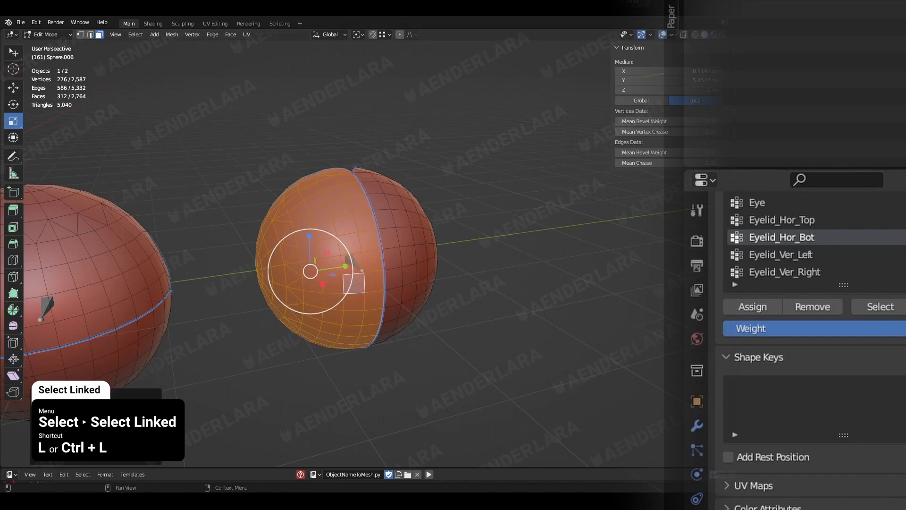
pyautogui.click(826, 257)
pyautogui.click(733, 307)
# Select the linked right half of the vertical eyelid sphere and assign it to the Eyelid_Ver_Right vertex group
pyautogui.moveTo(495, 298); pyautogui.dragTo(463, 299, button='middle')
pyautogui.click(448, 289)
pyautogui.press('l')
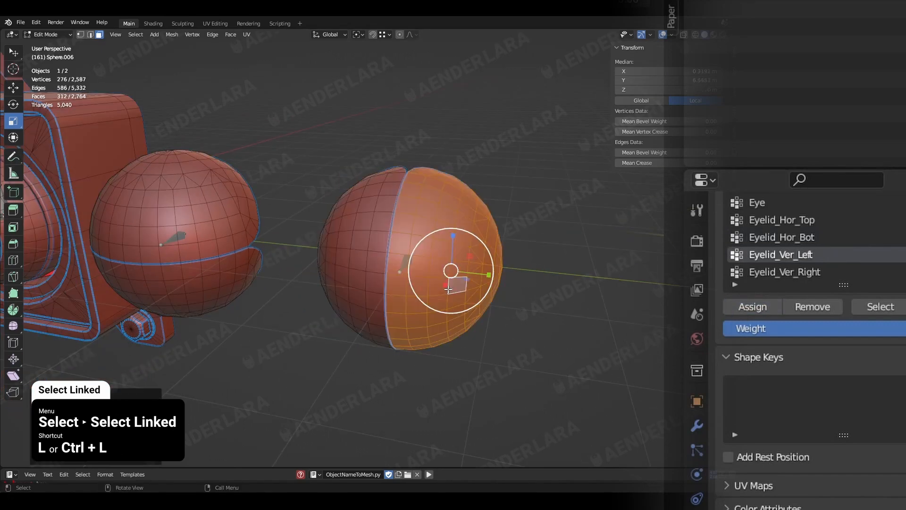
pyautogui.click(822, 274)
pyautogui.click(758, 308)
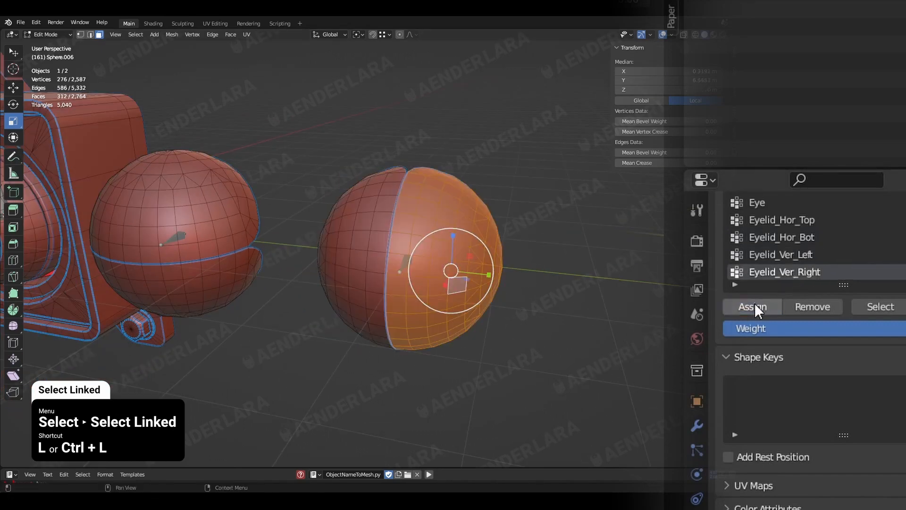
# Leave mesh editing and switch the armature to Pose Mode
pyautogui.scroll(-2, 283, 303)
pyautogui.moveTo(260, 300); pyautogui.dragTo(389, 318, button='middle')
pyautogui.keyDown('shift'); pyautogui.moveTo(196, 293); pyautogui.dragTo(382, 288, button='middle'); pyautogui.keyUp('shift')
pyautogui.press('Tab')
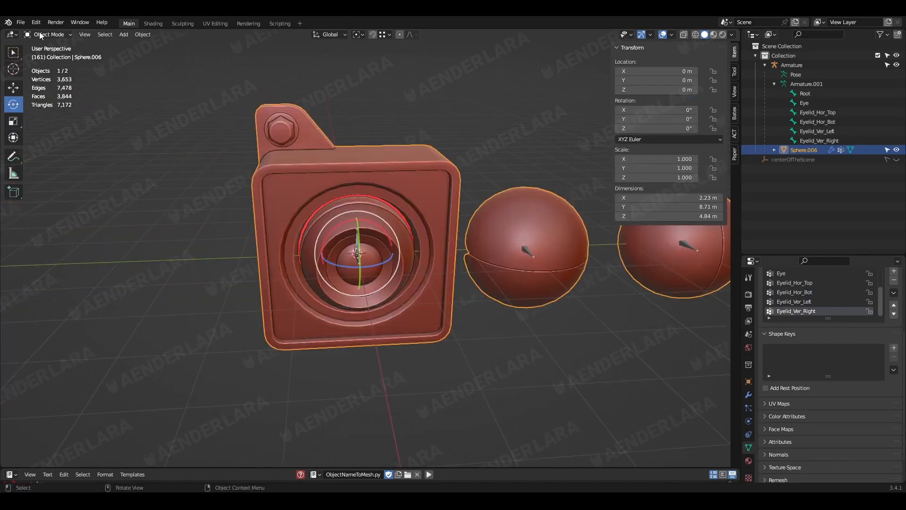
pyautogui.scroll(2, 338, 267)
pyautogui.moveTo(337, 267); pyautogui.dragTo(386, 251, button='middle')
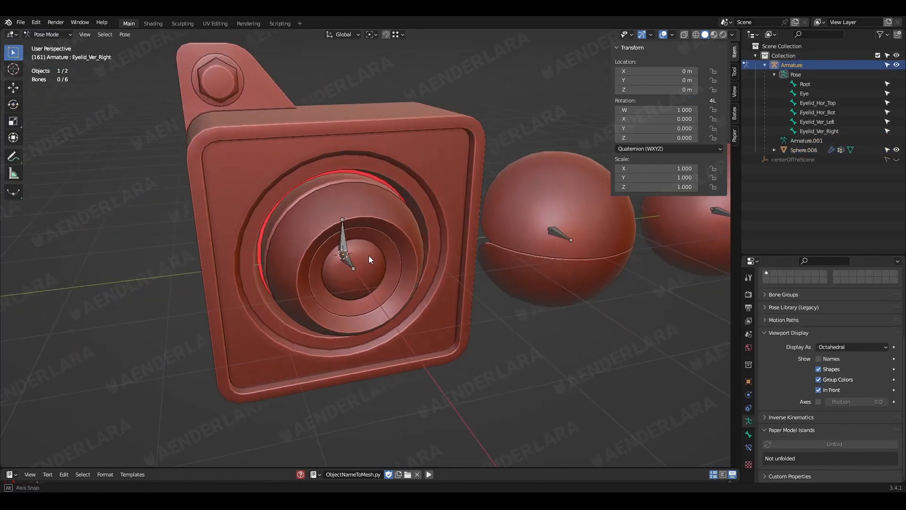
# Test-rotate the Eye bone to check how the eyeball follows it, then cancel the rotation
pyautogui.click(348, 264)
pyautogui.moveTo(339, 250)
pyautogui.mouseDown()
pyautogui.moveTo(330, 226)
pyautogui.moveTo(306, 226)
pyautogui.moveTo(346, 243)
pyautogui.mouseUp()
pyautogui.rightClick(347, 243)
# Rotate the two horizontal eyelid bones apart to test the opening of the upper and lower lids
pyautogui.click(514, 241)
pyautogui.moveTo(515, 224)
pyautogui.mouseDown()
pyautogui.moveTo(512, 200)
pyautogui.moveTo(518, 241)
pyautogui.mouseUp()
pyautogui.click(515, 243)
pyautogui.rightClick(518, 242)
pyautogui.moveTo(518, 245); pyautogui.dragTo(513, 263)
# Rotate the two vertical eyelid bones apart about the global Z axis, turning Eyelid_Ver_Left by about -53.4°
pyautogui.moveTo(514, 262); pyautogui.dragTo(472, 240, button='middle')
pyautogui.click(467, 264)
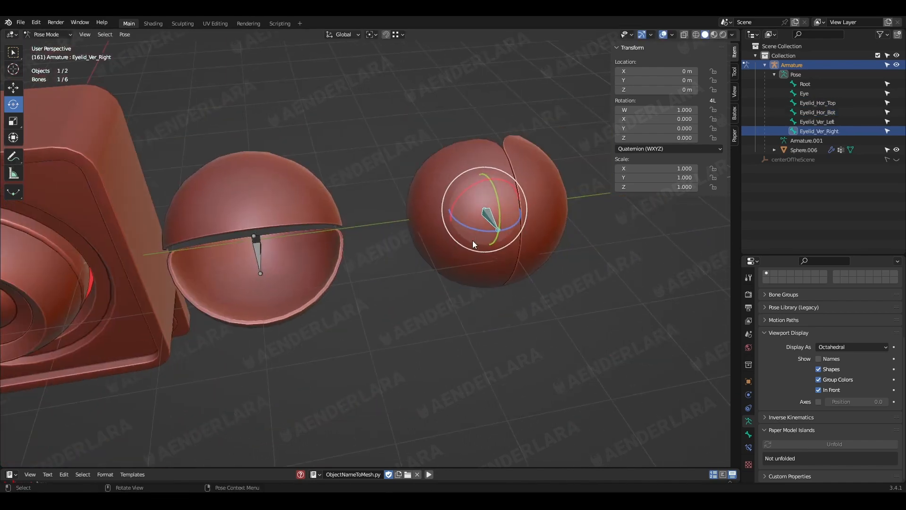
pyautogui.moveTo(480, 231); pyautogui.dragTo(458, 228)
pyautogui.click(494, 223)
# Set the vertical eyelid bones' rotation mode to XYZ Euler and lock their location and scale, leaving X rotation unlocked
pyautogui.scroll(-2, 502, 274)
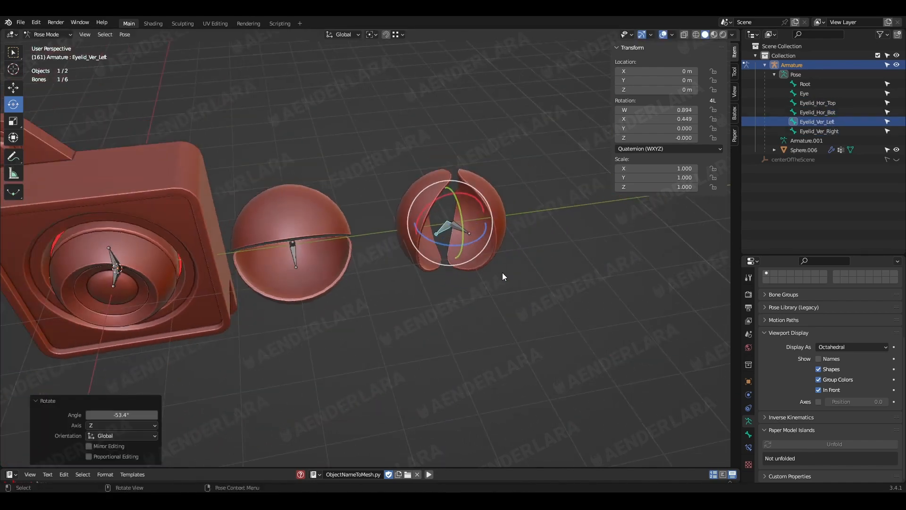
pyautogui.moveTo(502, 273); pyautogui.dragTo(477, 261, button='middle')
pyautogui.click(680, 149)
pyautogui.click(677, 171)
pyautogui.scroll(2, 525, 239)
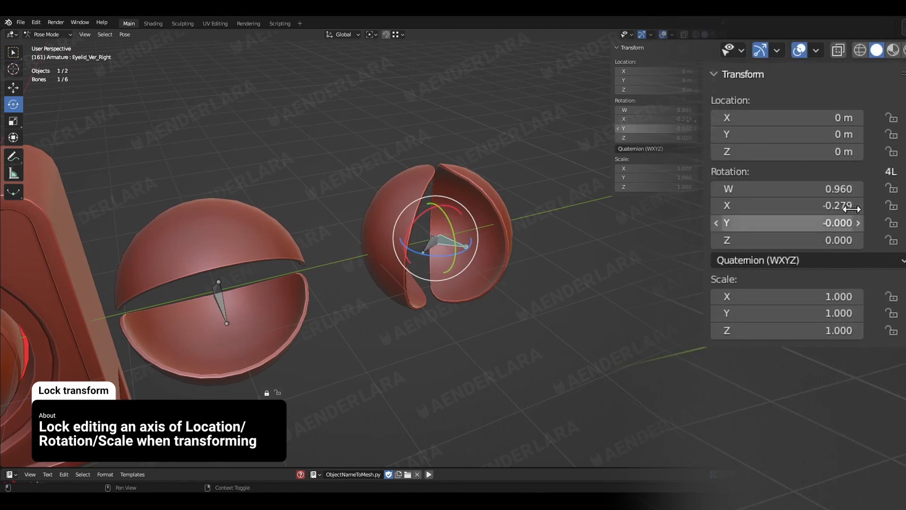
pyautogui.click(888, 257)
pyautogui.click(893, 297)
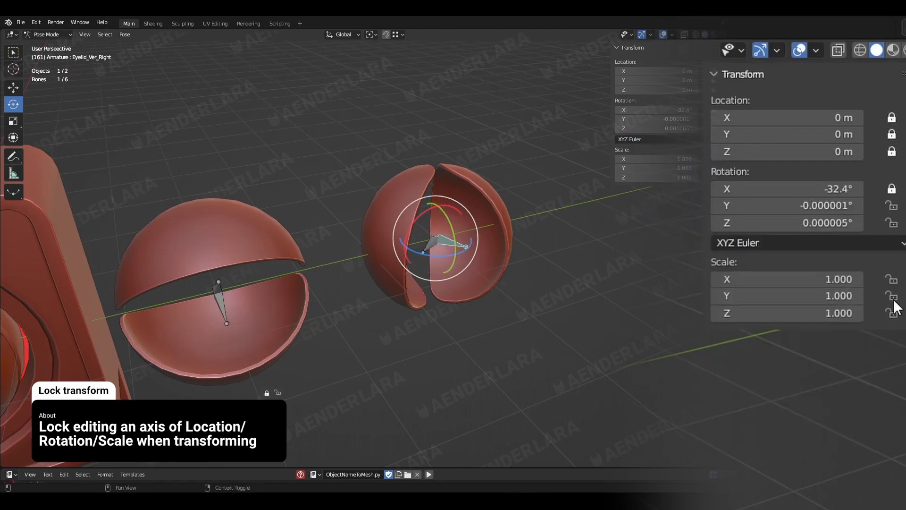
pyautogui.moveTo(893, 300); pyautogui.dragTo(893, 314)
pyautogui.click(892, 190)
# Set both horizontal eyelid bones to XYZ Euler rotation and lock every location, rotation and scale axis except Z rotation
pyautogui.keyDown('shift'); pyautogui.moveTo(227, 285); pyautogui.dragTo(409, 227, button='middle'); pyautogui.keyUp('shift')
pyautogui.click(353, 250)
pyautogui.click(895, 260)
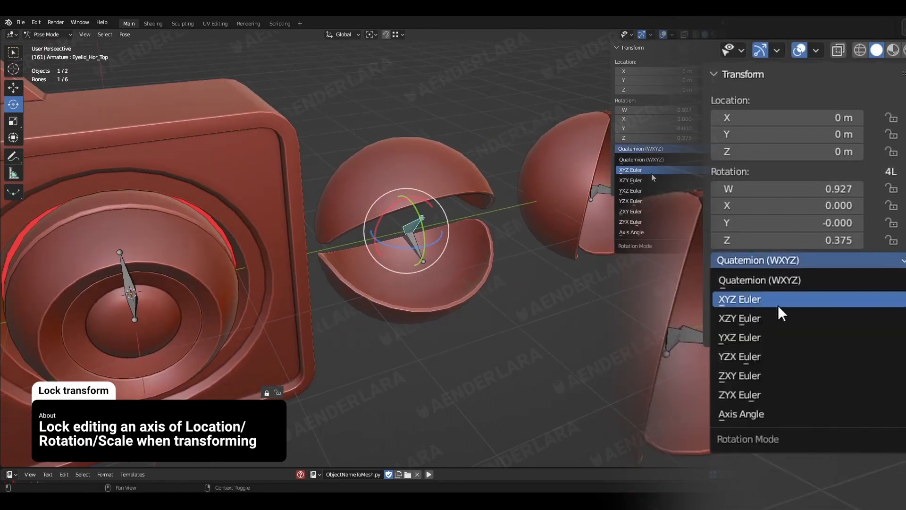
pyautogui.click(652, 173)
pyautogui.click(412, 244)
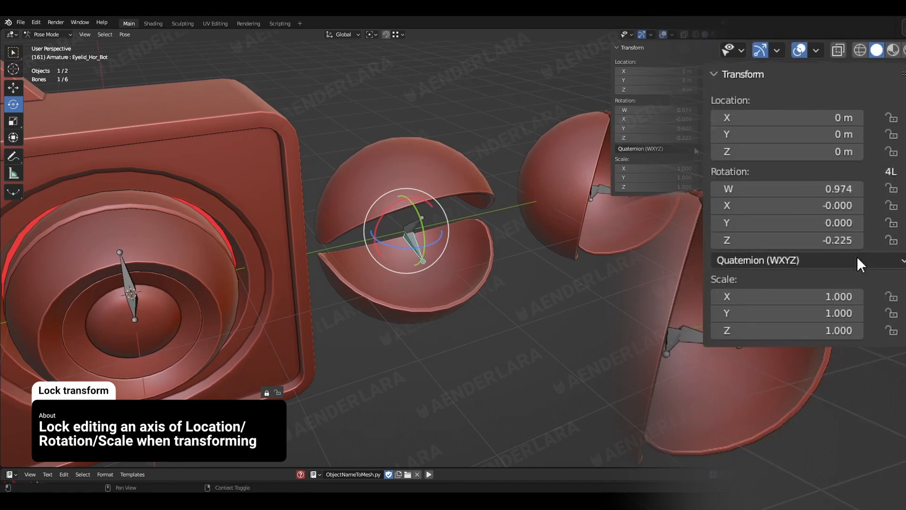
pyautogui.click(695, 147)
pyautogui.click(670, 175)
# Set the Eye bone's rotation mode to XYZ Euler and lock its location and scale, leaving all rotation axes unlocked
pyautogui.keyDown('shift'); pyautogui.moveTo(144, 309); pyautogui.dragTo(486, 276, button='middle'); pyautogui.keyUp('shift')
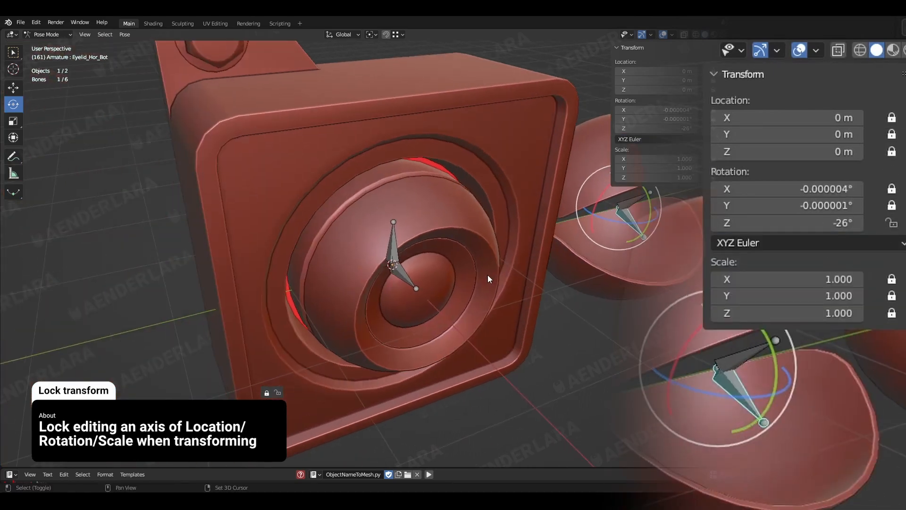
pyautogui.click(408, 281)
pyautogui.click(845, 260)
pyautogui.click(802, 305)
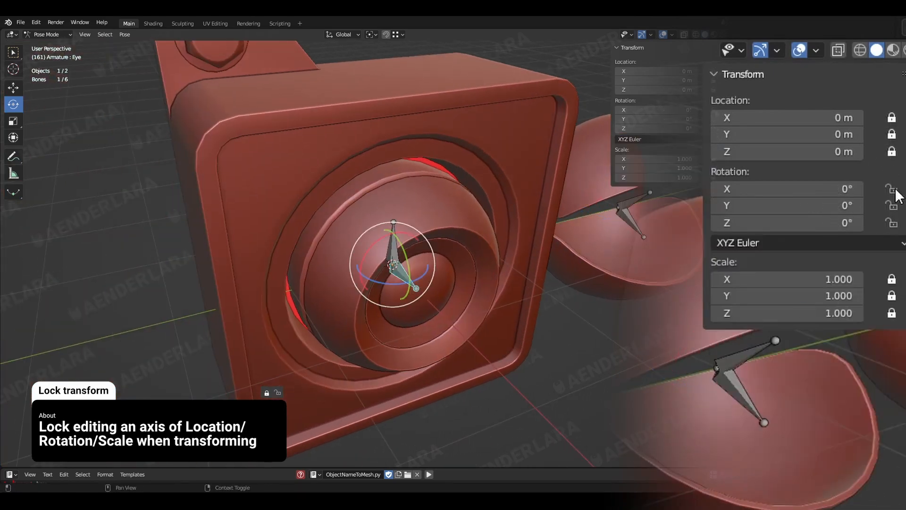
# Clear all transforms on all six bones of the armature and deselect them
pyautogui.click(125, 35)
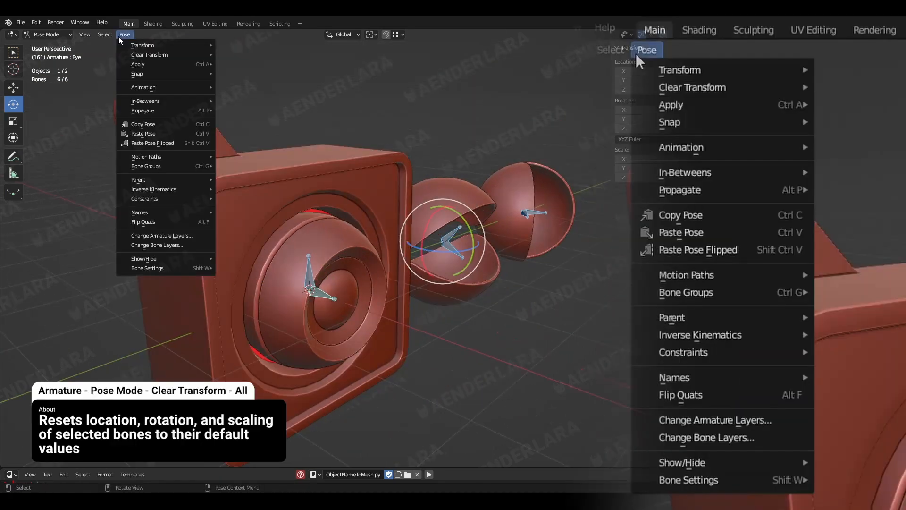
pyautogui.moveTo(178, 55)
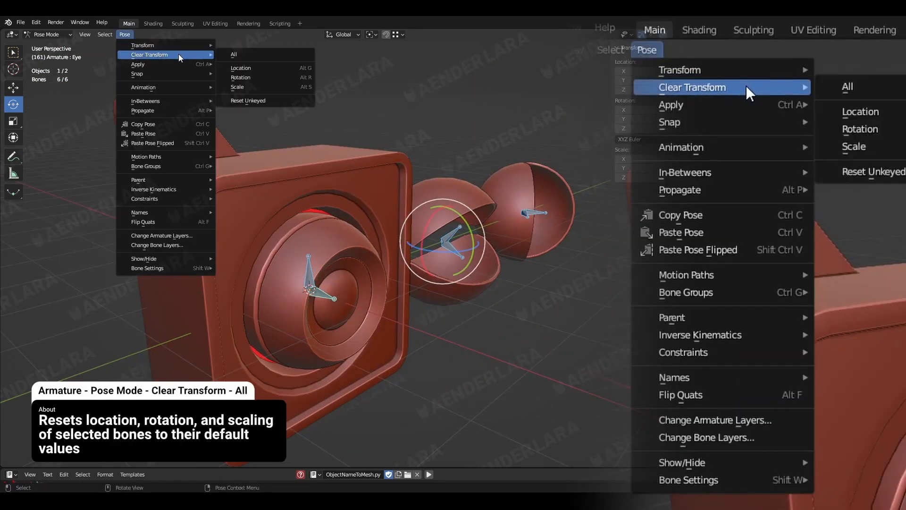
pyautogui.click(258, 53)
pyautogui.hotkey('alt', 'a')
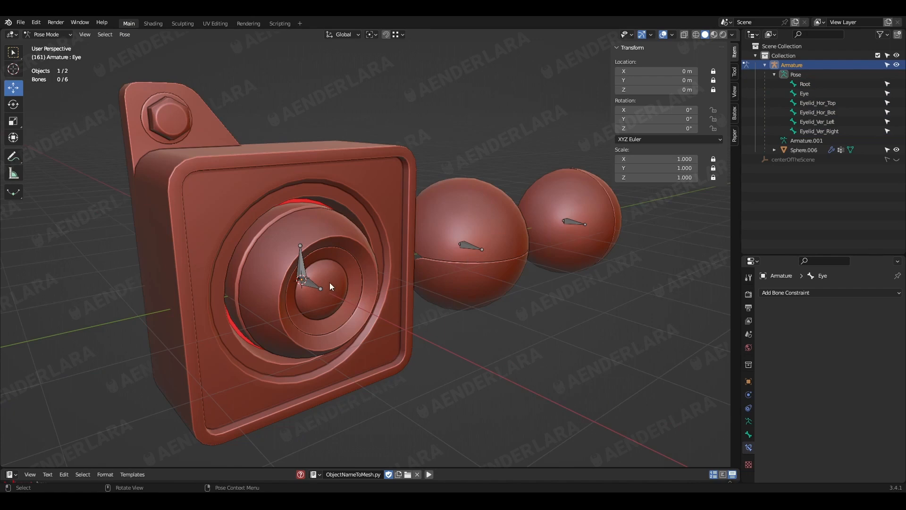
# Add a Copy Location constraint to the Eyelid_Hor_Bot bone with the Eye bone as its target
pyautogui.click(307, 290)
pyautogui.keyDown('shift'); pyautogui.click(472, 248); pyautogui.keyUp('shift')
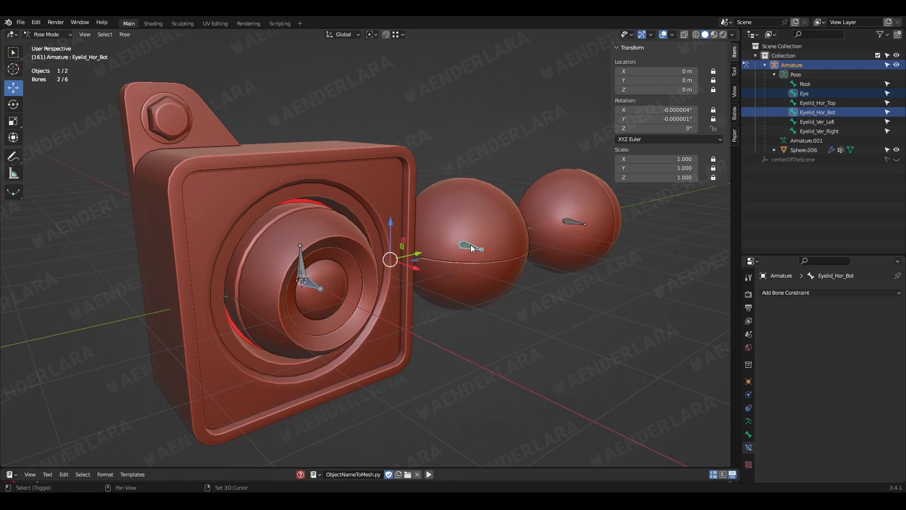
pyautogui.hotkey('shift', 'ctrl', 'c')
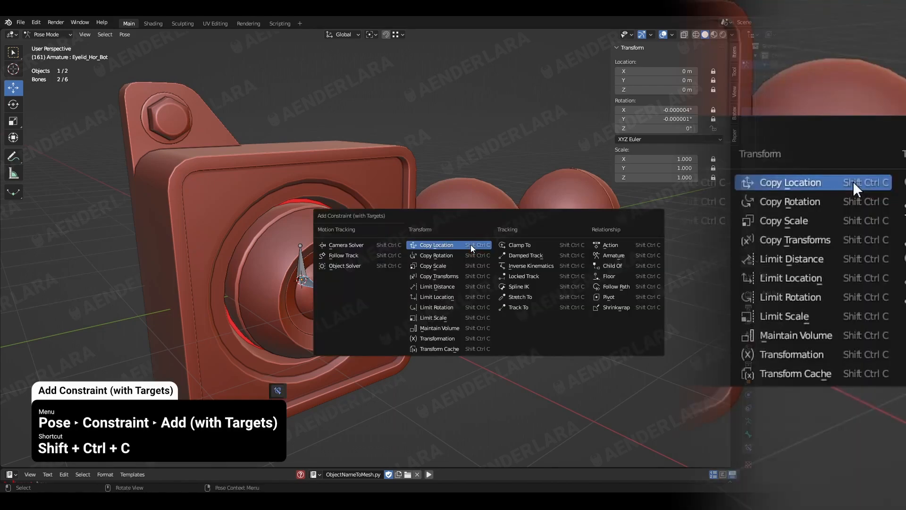
pyautogui.click(472, 246)
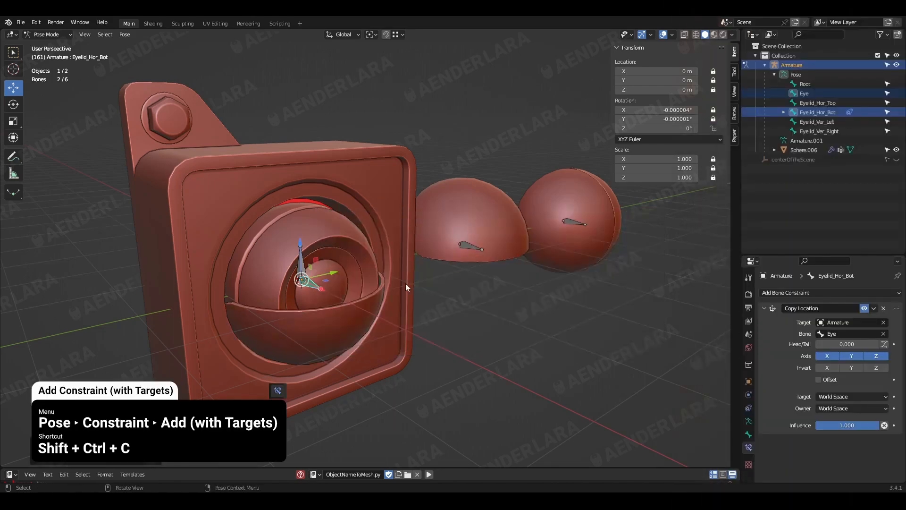
# Add a Copy Location constraint to the Eyelid_Hor_Top bone with the Eyelid_Hor_Bot bone as its target
pyautogui.keyDown('shift'); pyautogui.click(472, 248); pyautogui.keyUp('shift')
pyautogui.hotkey('shift', 'ctrl', 'c')
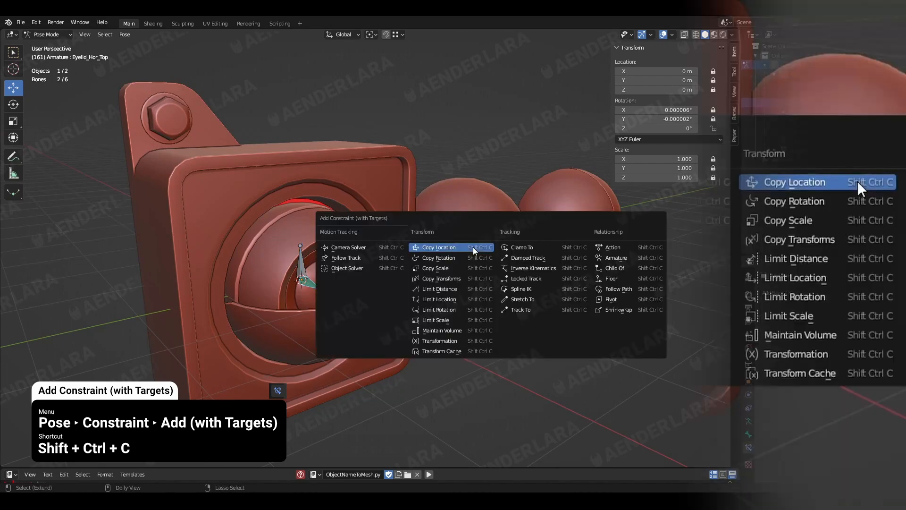
pyautogui.click(474, 248)
# Rotate the Eyelid_Hor_Top and Eyelid_Hor_Bot bones apart to open the lids around the eyeball, and select the Eye bone
pyautogui.moveTo(321, 302); pyautogui.dragTo(378, 291, button='middle')
pyautogui.click(812, 103)
pyautogui.hotkey('shift', 'space')
pyautogui.press('r')
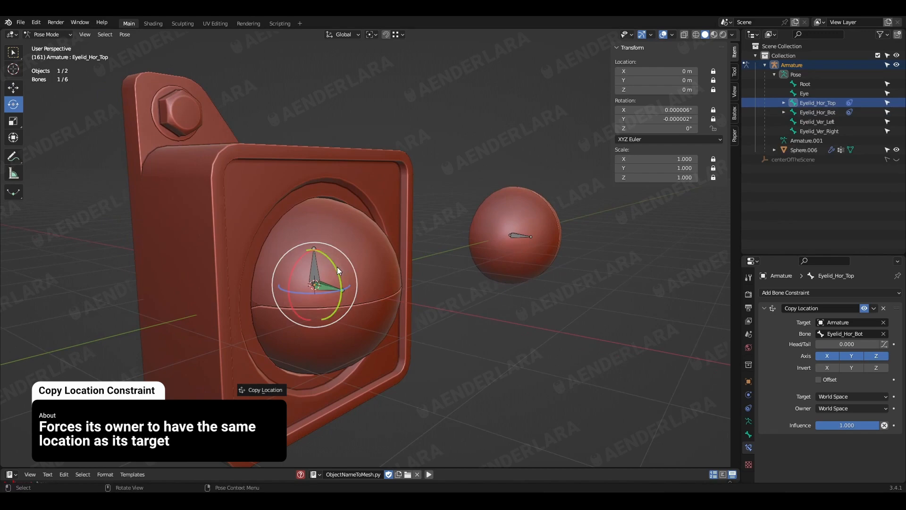
pyautogui.moveTo(340, 277); pyautogui.dragTo(332, 315)
pyautogui.click(817, 113)
pyautogui.click(326, 288)
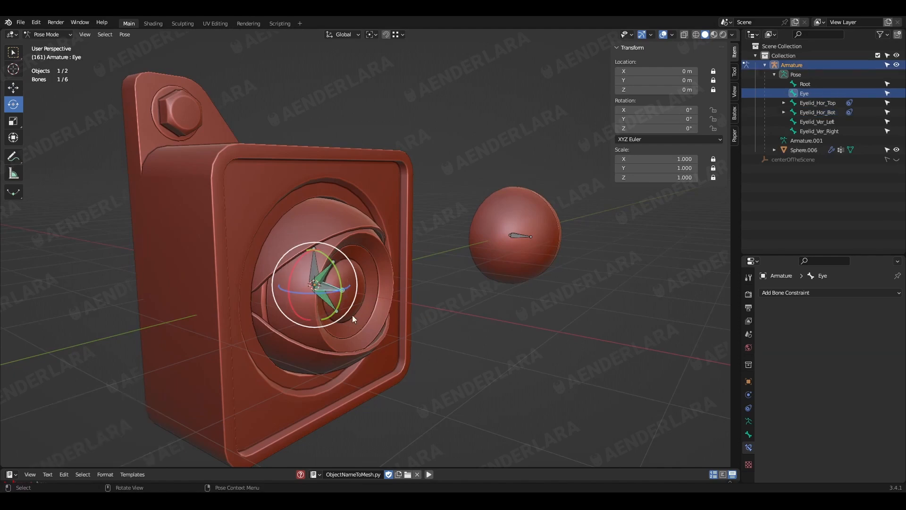
# Unlock the Eye bone's location and test rotating and moving it together with the horizontal eyelids, cancelling each transform
pyautogui.hotkey('shift', 'space')
pyautogui.press('g')
pyautogui.press('r')
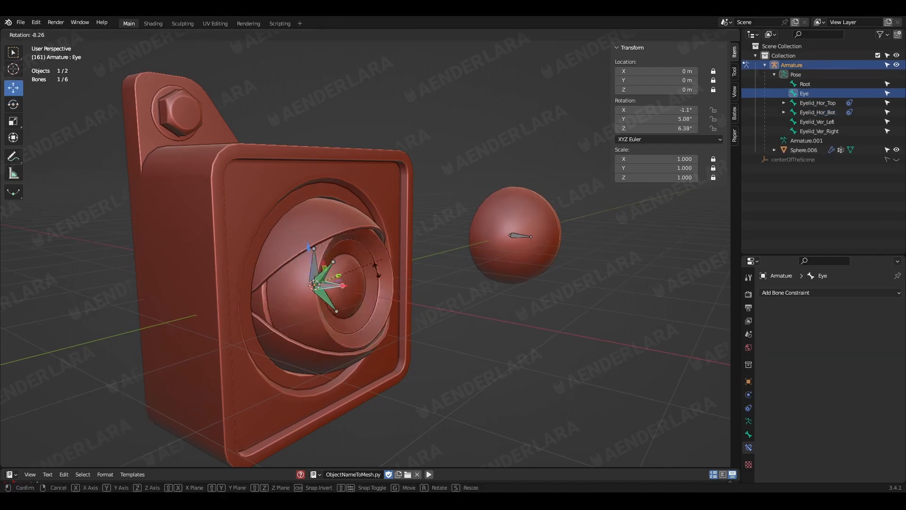
pyautogui.press('Escape')
pyautogui.press('g')
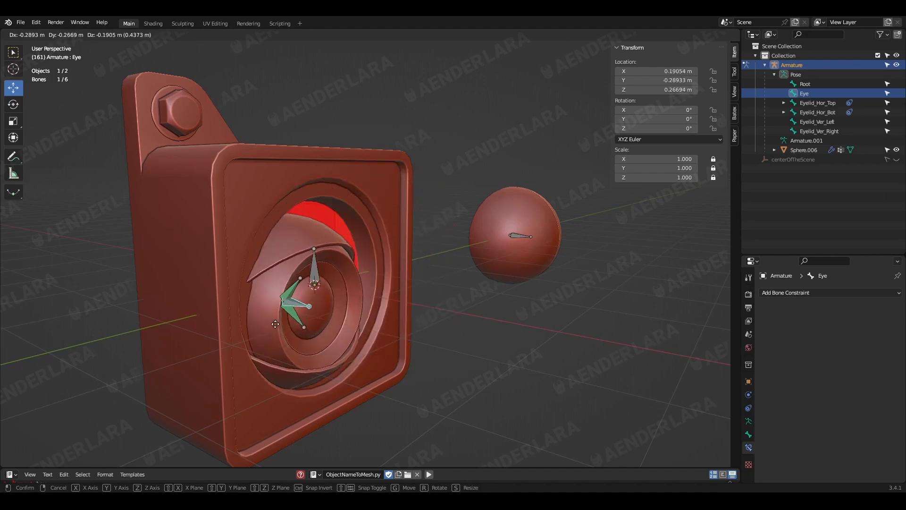
pyautogui.rightClick(341, 323)
pyautogui.click(487, 350)
pyautogui.moveTo(533, 268); pyautogui.dragTo(522, 267, button='middle')
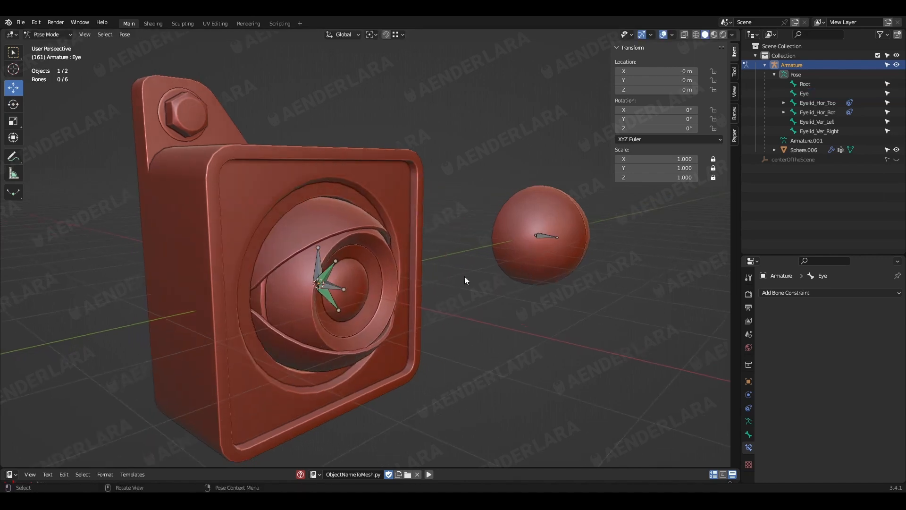
# Add a Copy Location constraint to the Eyelid_Ver_Right bone with the Eye bone as its target
pyautogui.click(323, 292)
pyautogui.keyDown('shift'); pyautogui.click(547, 238); pyautogui.keyUp('shift')
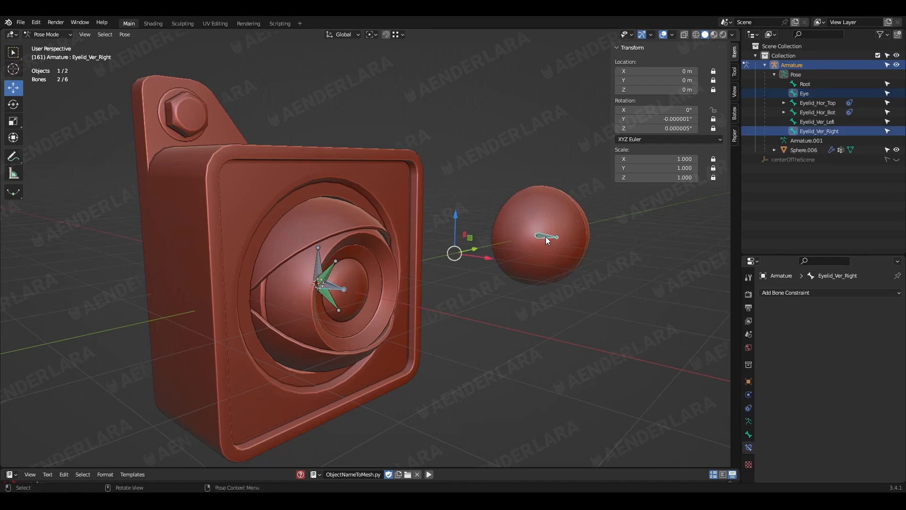
pyautogui.hotkey('ctrl', 'shift', 'c')
pyautogui.click(546, 238)
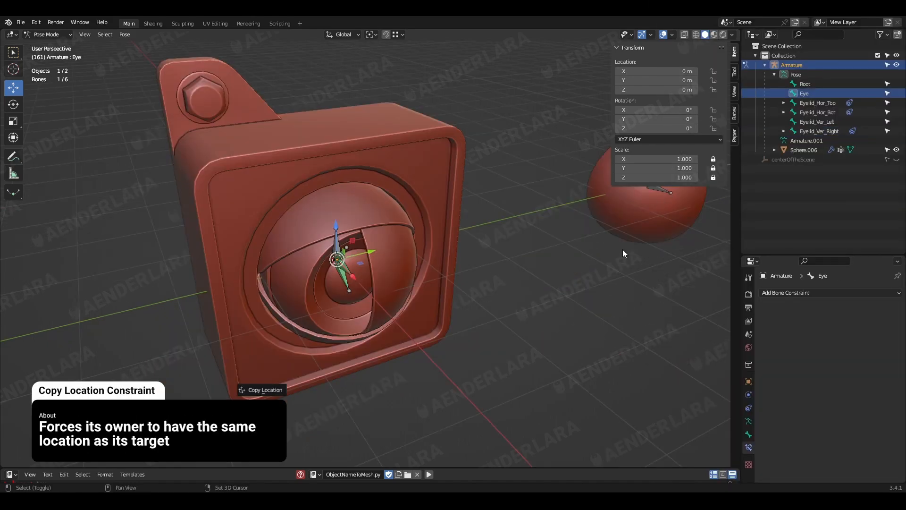
# Add a Copy Location constraint to the Eyelid_Ver_Left bone with the Eye bone as its target
pyautogui.moveTo(622, 249); pyautogui.dragTo(605, 286, button='middle')
pyautogui.keyDown('shift'); pyautogui.click(561, 219); pyautogui.keyUp('shift')
pyautogui.moveTo(561, 219); pyautogui.dragTo(557, 238, button='middle')
pyautogui.hotkey('ctrl', 'shift', 'c')
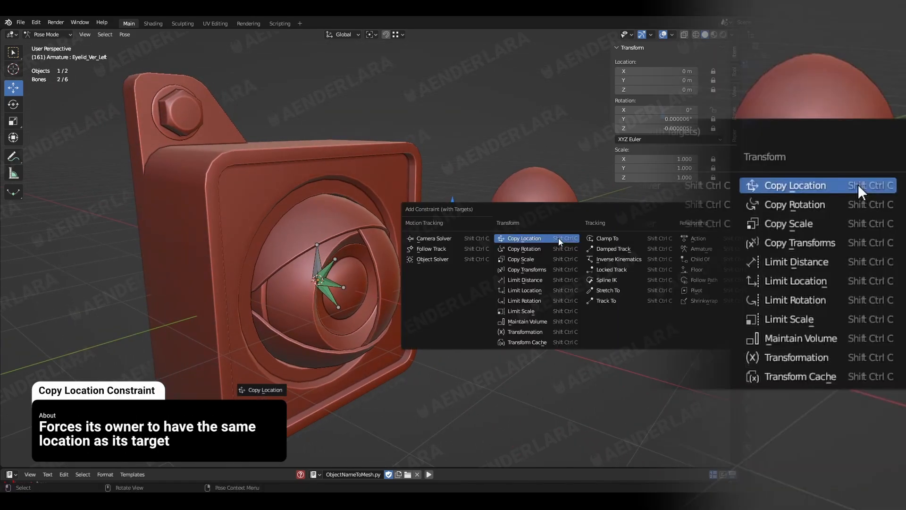
pyautogui.click(559, 238)
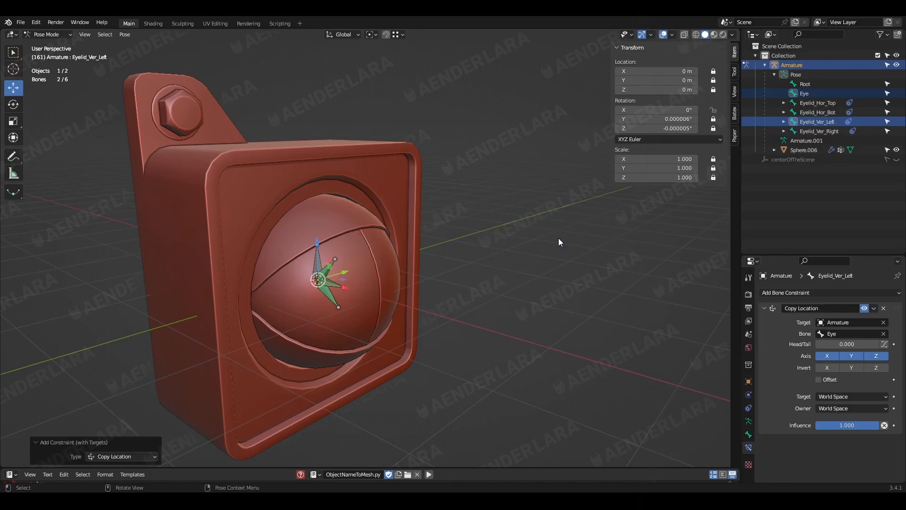
# Rotate the Eyelid_Ver_Right and Eyelid_Ver_Left bones apart to open the vertical lids around the eyeball
pyautogui.click(331, 282)
pyautogui.moveTo(331, 293); pyautogui.dragTo(321, 297, button='middle')
pyautogui.scroll(1, 325, 293)
pyautogui.press('r')
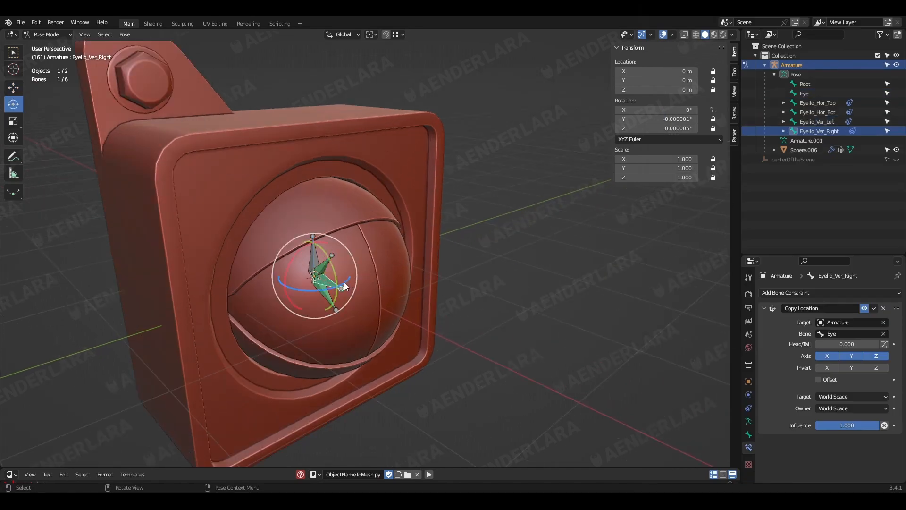
pyautogui.moveTo(345, 286); pyautogui.dragTo(382, 253)
pyautogui.click(333, 288)
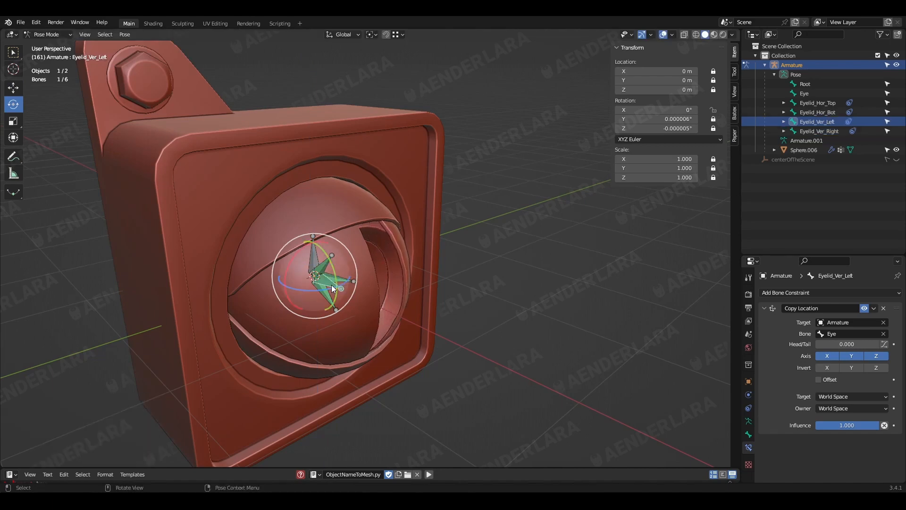
pyautogui.moveTo(346, 283); pyautogui.dragTo(350, 283)
pyautogui.click(347, 283)
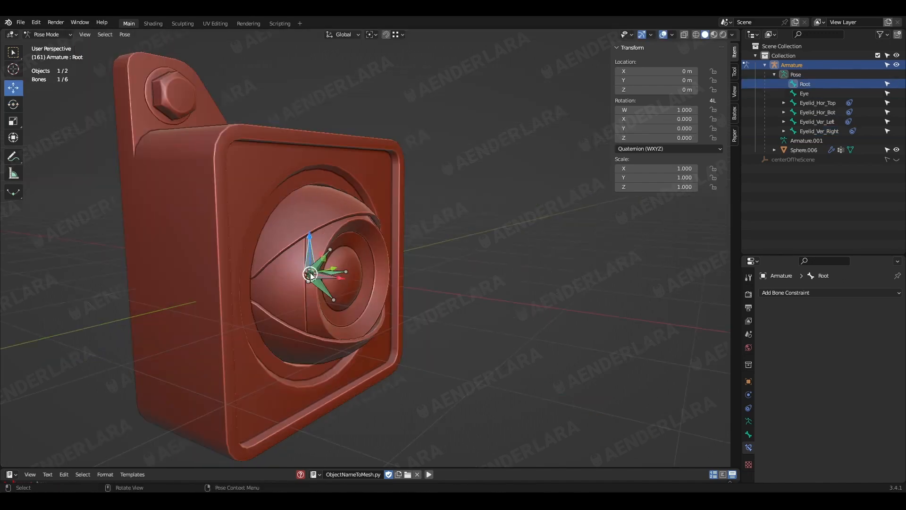
# Test-move the Root bone, undo the move, and switch the armature to Edit Mode with all bones deselected
pyautogui.moveTo(310, 275); pyautogui.dragTo(346, 240)
pyautogui.hotkey('ctrl', 'z')
pyautogui.click(49, 34)
pyautogui.click(50, 45)
pyautogui.click(49, 34)
pyautogui.click(51, 56)
pyautogui.click(480, 317)
pyautogui.moveTo(480, 317); pyautogui.dragTo(463, 273, button='middle')
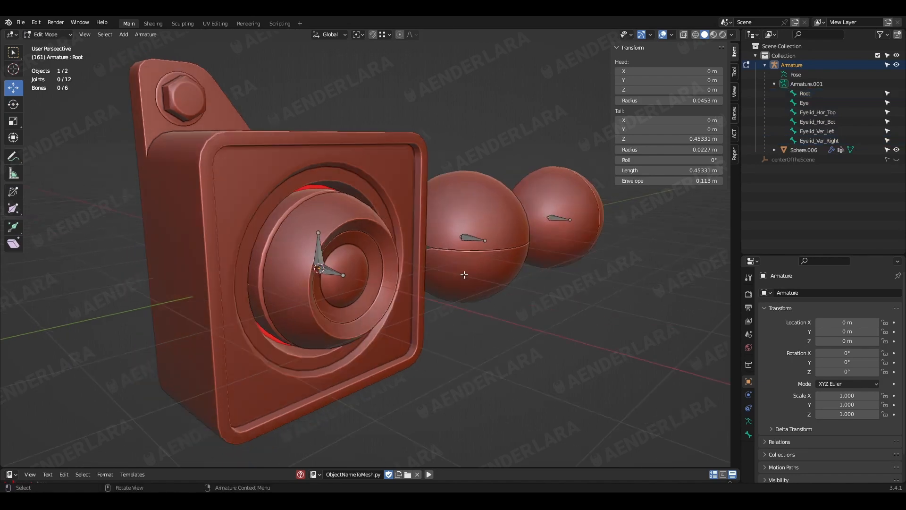
# Parent the Eye and the four eyelid bones to the Root bone with Keep Offset, and deselect all bones
pyautogui.moveTo(441, 166); pyautogui.dragTo(681, 307)
pyautogui.keyDown('ctrl'); pyautogui.click(802, 102); pyautogui.keyUp('ctrl')
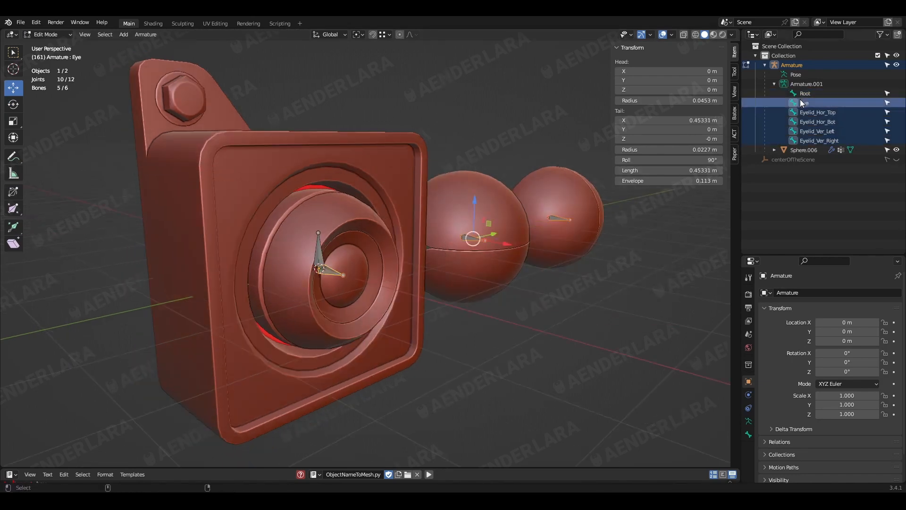
pyautogui.keyDown('ctrl'); pyautogui.click(323, 249); pyautogui.keyUp('ctrl')
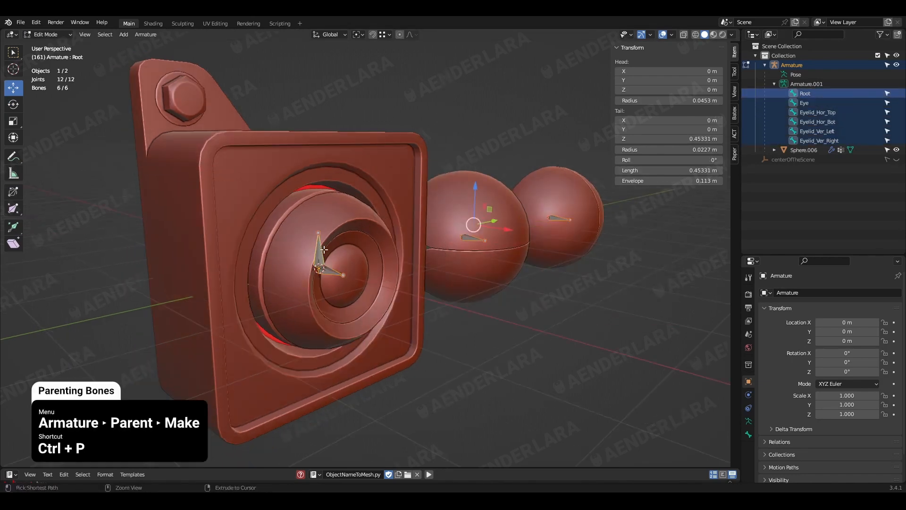
pyautogui.hotkey('ctrl', 'p')
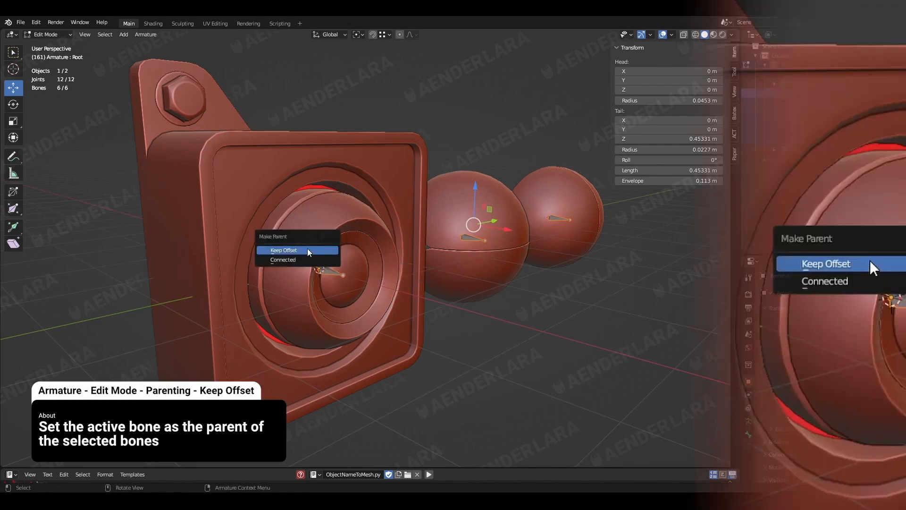
pyautogui.click(308, 250)
pyautogui.click(134, 142)
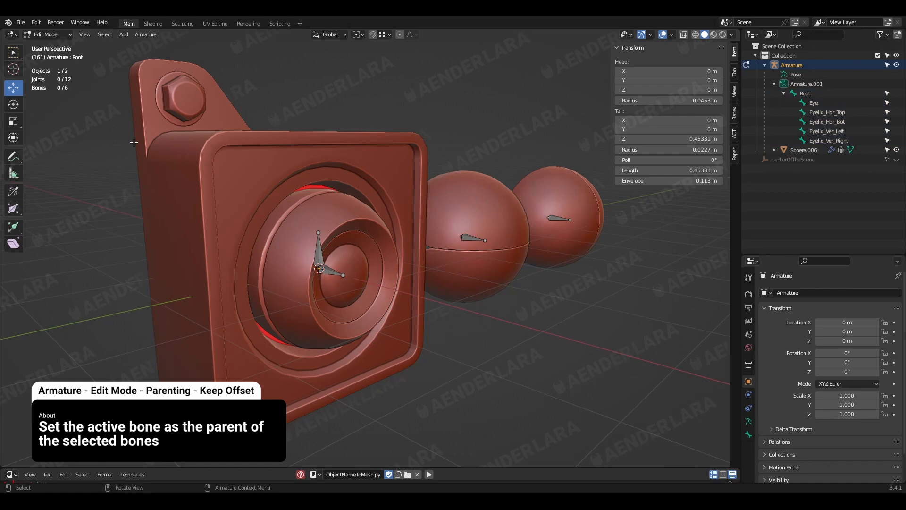
# Test moving and rotating the Root bone in Pose Mode to check its child bones, cancelling each transform
pyautogui.click(58, 41)
pyautogui.click(47, 61)
pyautogui.click(322, 252)
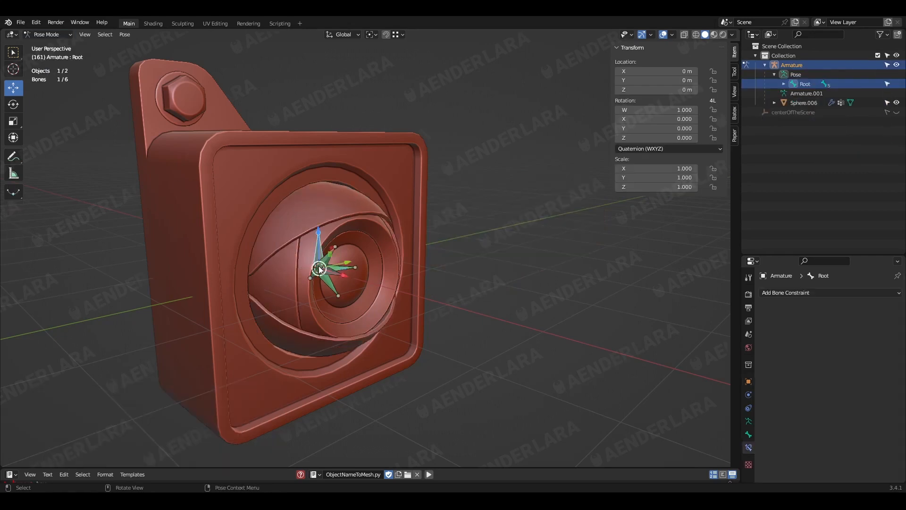
pyautogui.press('g')
pyautogui.press('Escape')
pyautogui.hotkey('shift', 'space')
pyautogui.press('r')
pyautogui.moveTo(338, 279); pyautogui.dragTo(285, 270)
pyautogui.press('r')
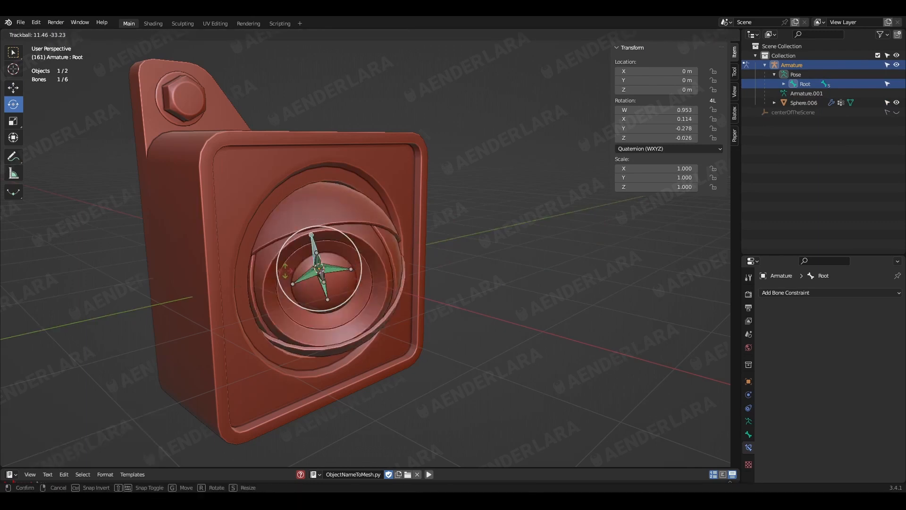
pyautogui.press('Escape')
# Select all linked geometry of the square housing in the Sphere.006 mesh and assign it to the Root vertex group
pyautogui.click(48, 35)
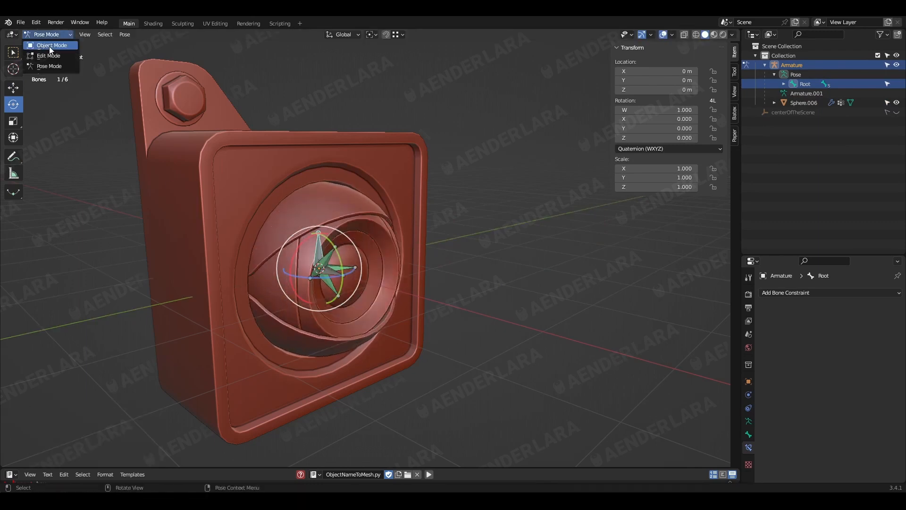
pyautogui.click(50, 46)
pyautogui.click(402, 196)
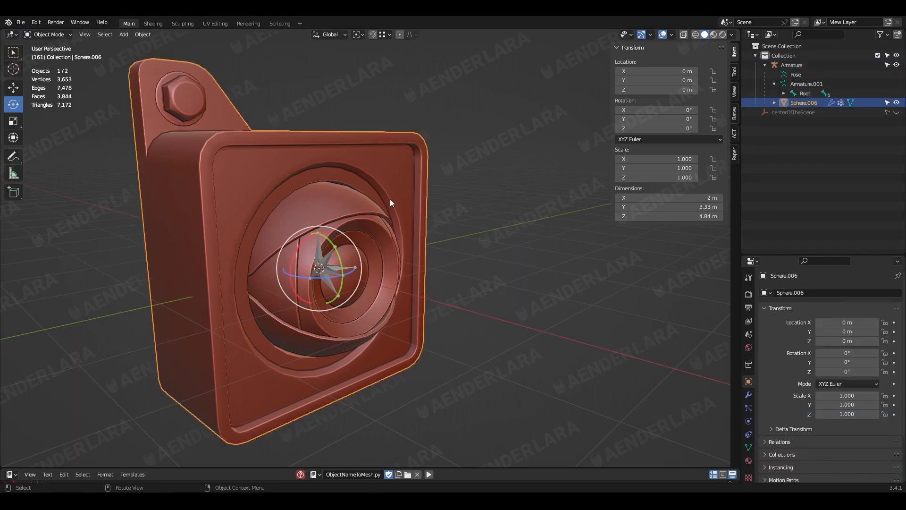
pyautogui.press('Tab')
pyautogui.click(403, 147)
pyautogui.press('l')
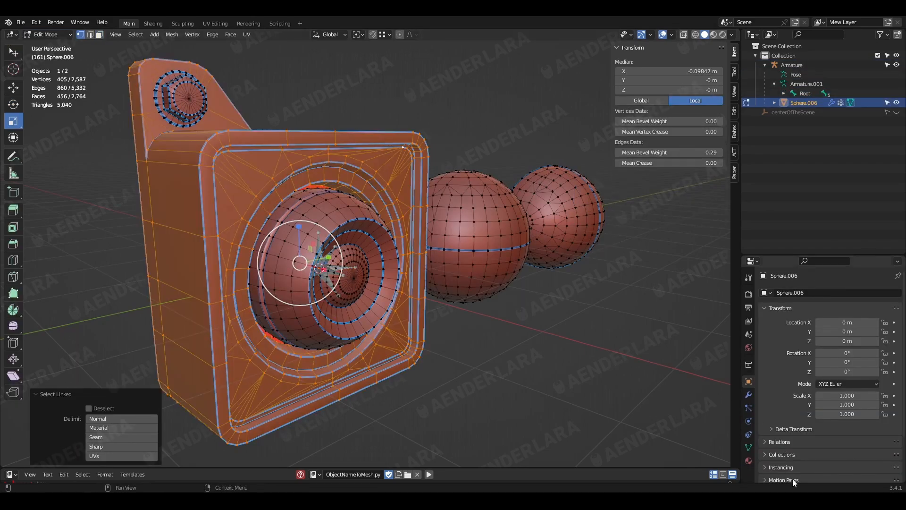
pyautogui.click(749, 448)
pyautogui.scroll(3, 790, 383)
pyautogui.scroll(-3, 789, 382)
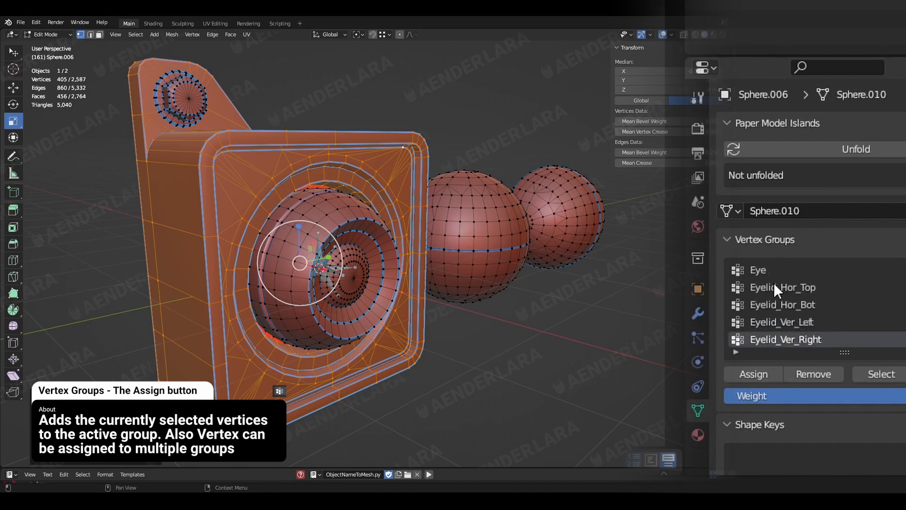
pyautogui.scroll(3, 789, 382)
pyautogui.click(773, 307)
pyautogui.click(758, 375)
# Select the linked geometry of the bolts on both housing brackets and assign it to the Root vertex group
pyautogui.click(186, 94)
pyautogui.press('l')
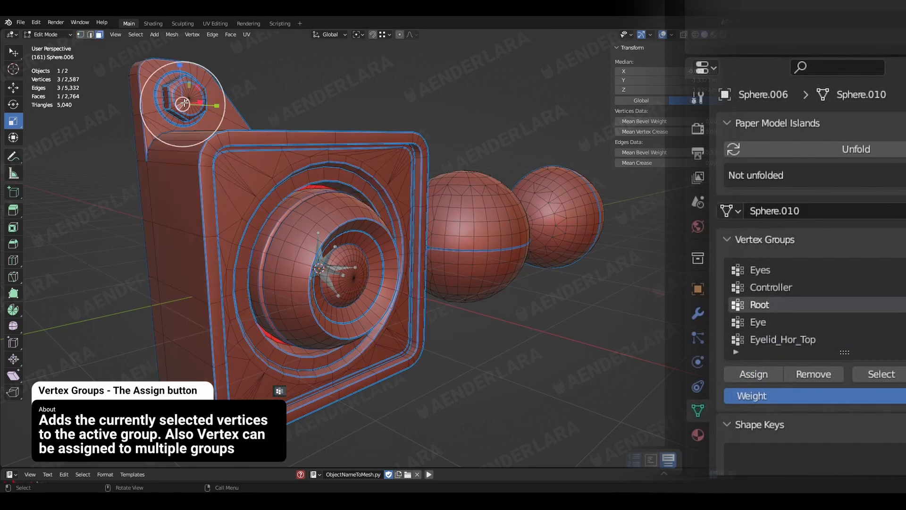
pyautogui.moveTo(184, 101); pyautogui.dragTo(264, 189, button='middle')
pyautogui.press('l')
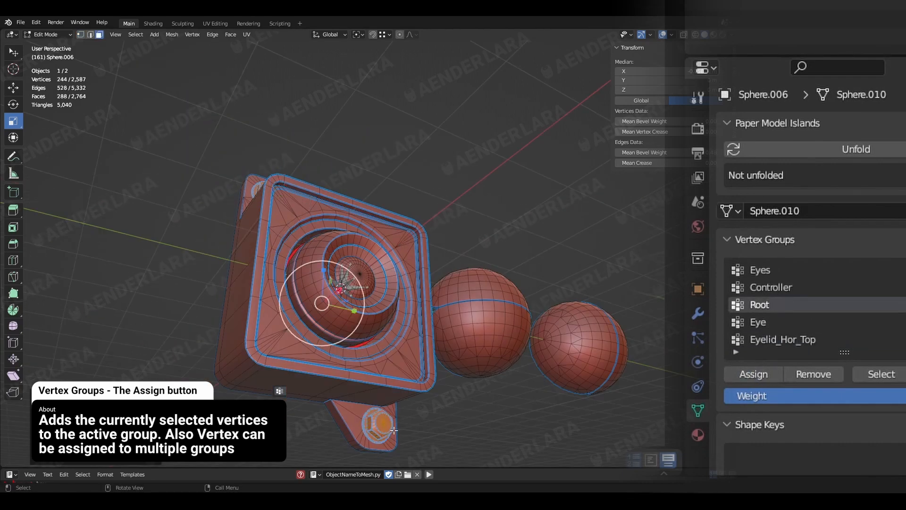
pyautogui.click(754, 374)
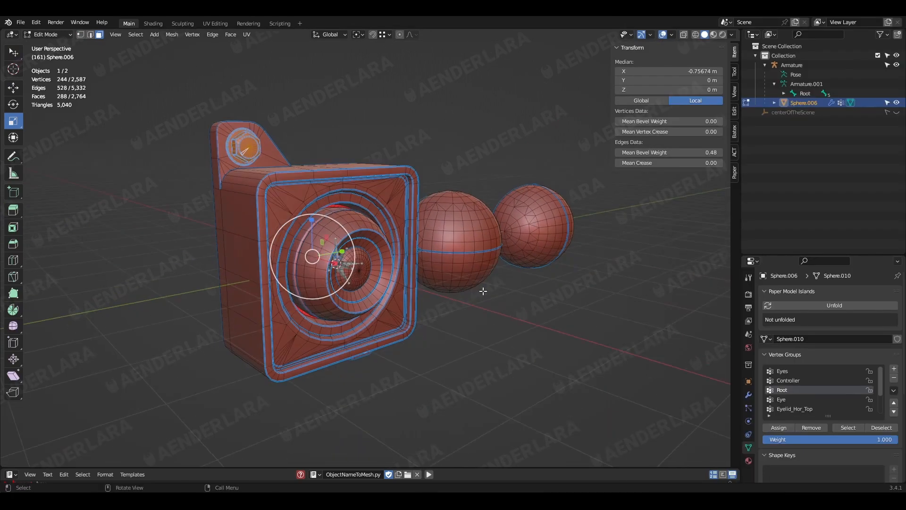
# Switch the armature to Pose Mode and test-move the Root bone to check the housing and bolts, cancelling the move
pyautogui.click(792, 65)
pyautogui.click(48, 35)
pyautogui.click(45, 68)
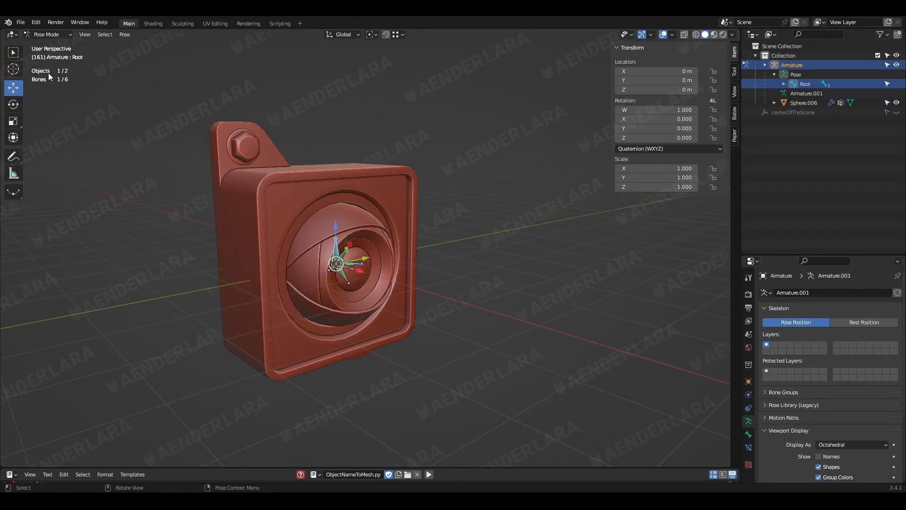
pyautogui.scroll(5, 323, 286)
pyautogui.press('g')
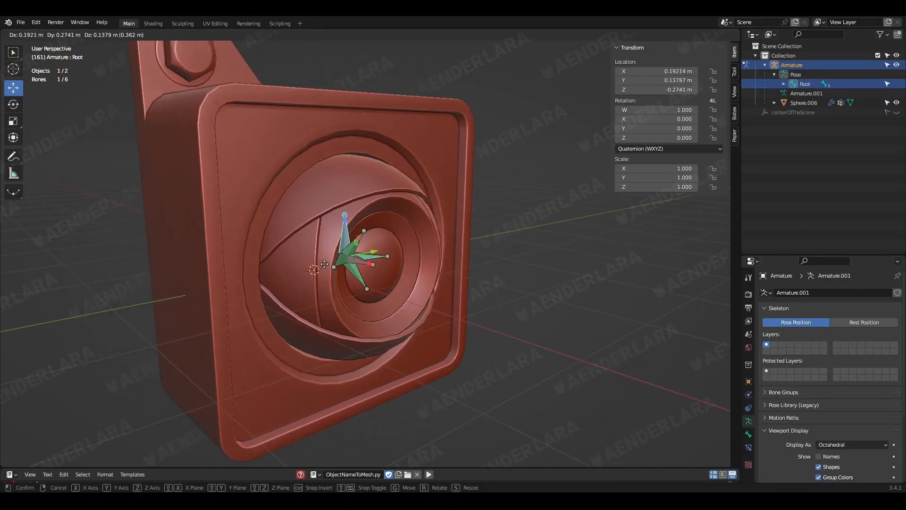
pyautogui.rightClick(429, 293)
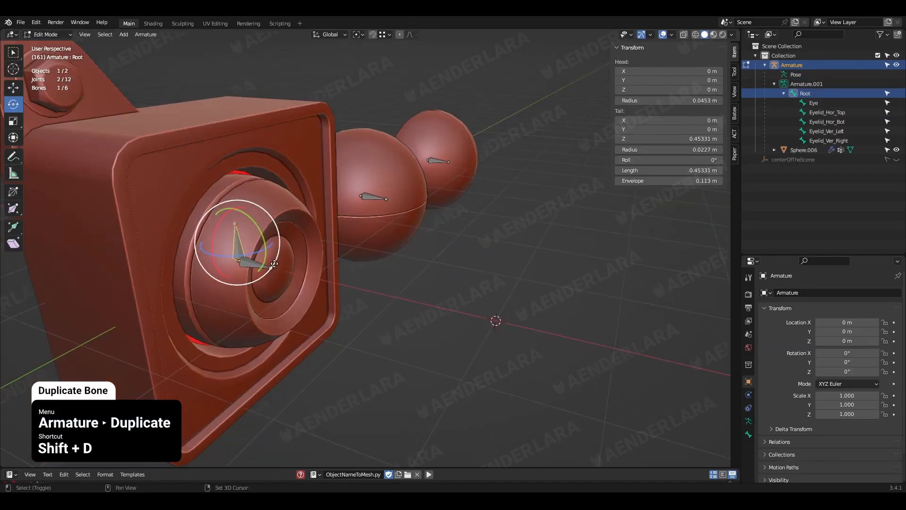
# Duplicate the Root bone in Edit Mode and offset the copy 3 m along the X axis
pyautogui.hotkey('shift', 'd')
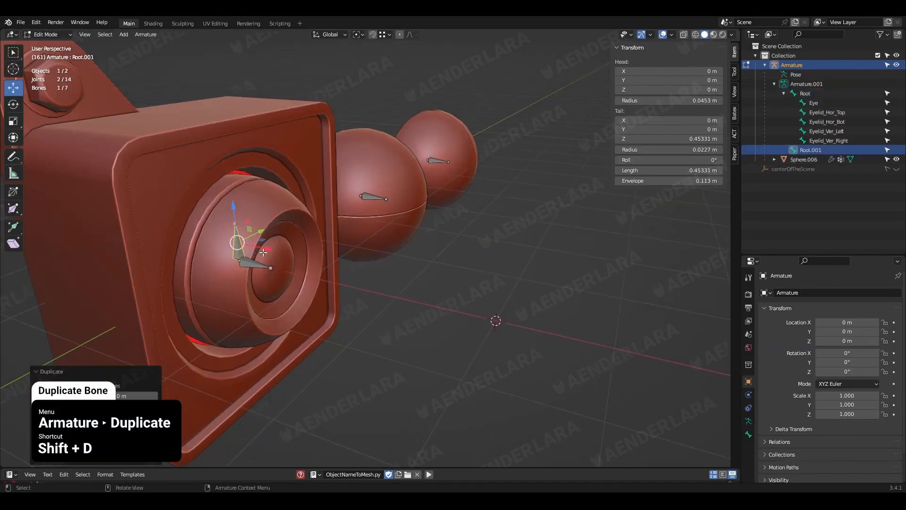
pyautogui.press('x')
pyautogui.click(519, 309)
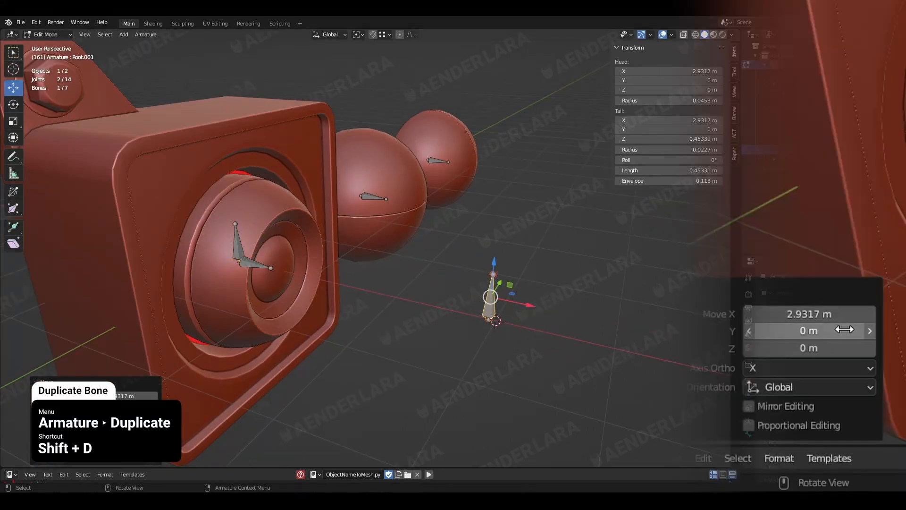
pyautogui.doubleClick(94, 396)
pyautogui.write('3')
pyautogui.press('Return')
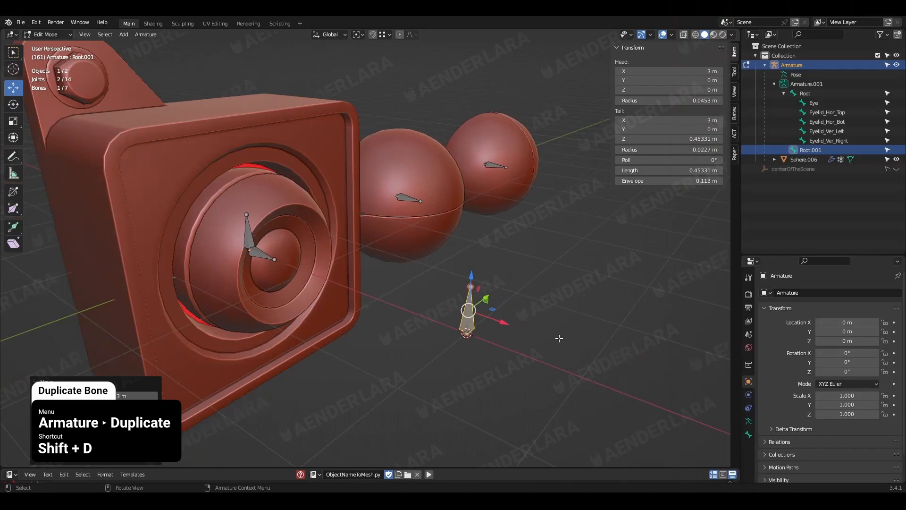
# Rename the duplicated bone in front of the eye as EyeDirectionGuide
pyautogui.press('F2')
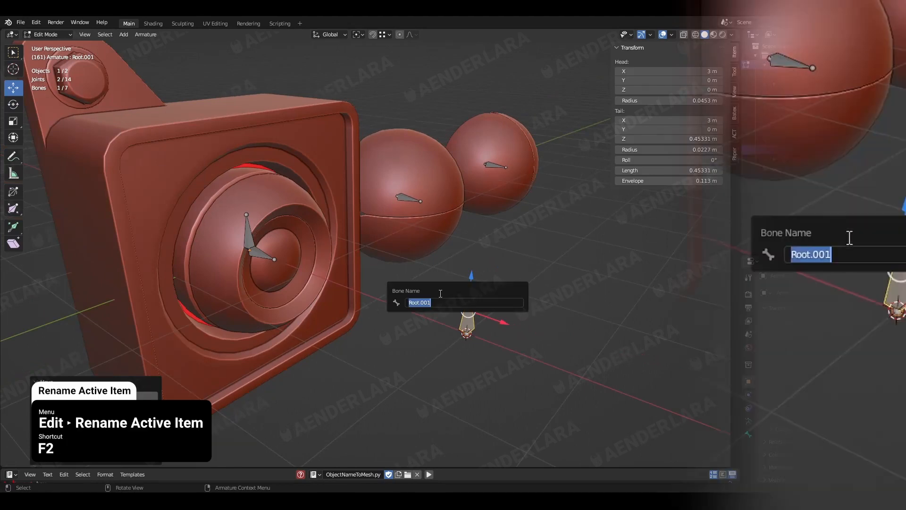
pyautogui.write('EyeDir')
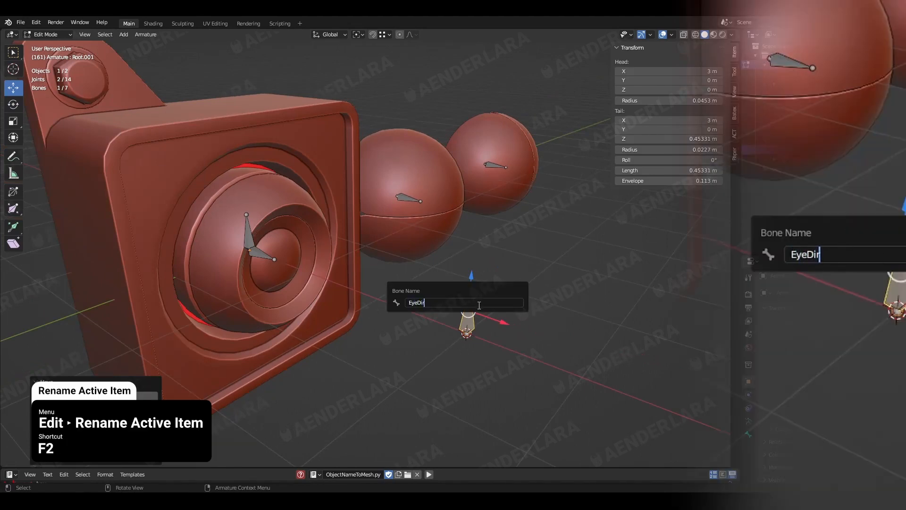
pyautogui.write('ectionGuide')
pyautogui.press('Return')
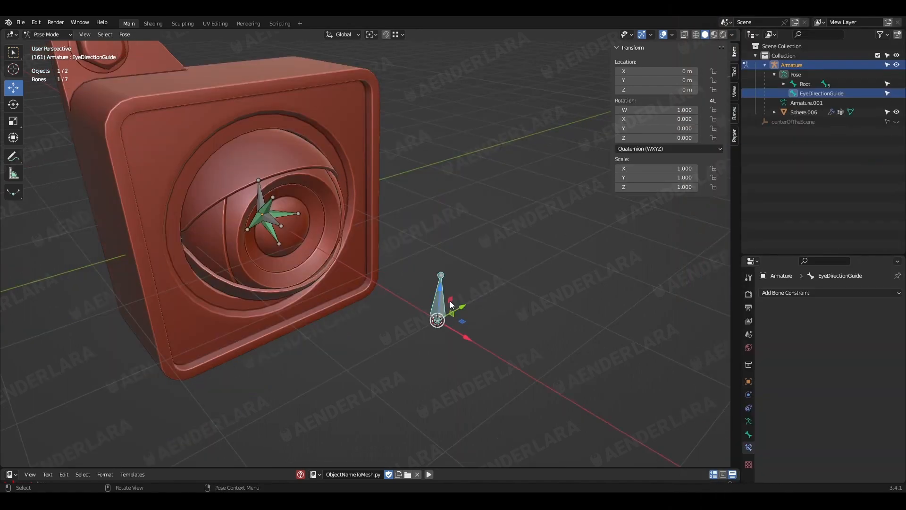
# Move the EyeDirectionGuide bone within the YZ plane in Pose Mode, to a location of about 0.95 m Y and 1.2 m Z
pyautogui.press('g')
pyautogui.click(432, 294)
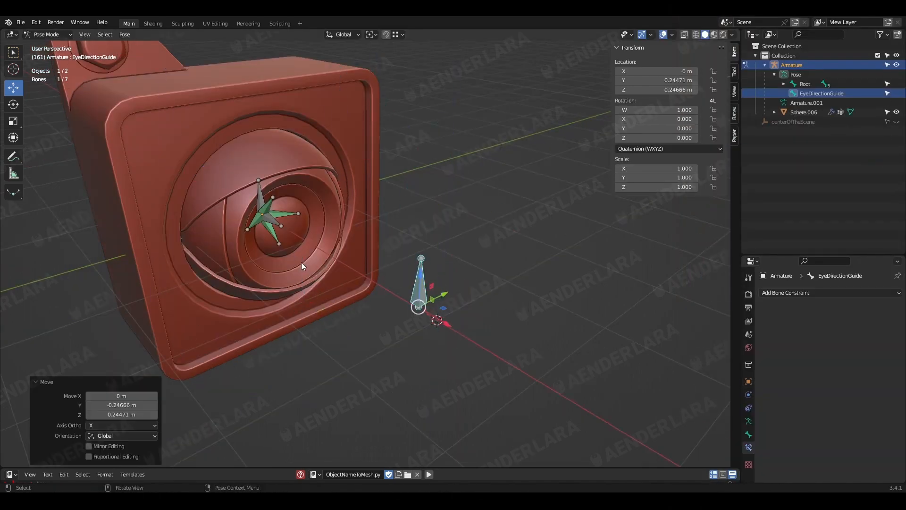
pyautogui.moveTo(433, 293); pyautogui.dragTo(290, 238)
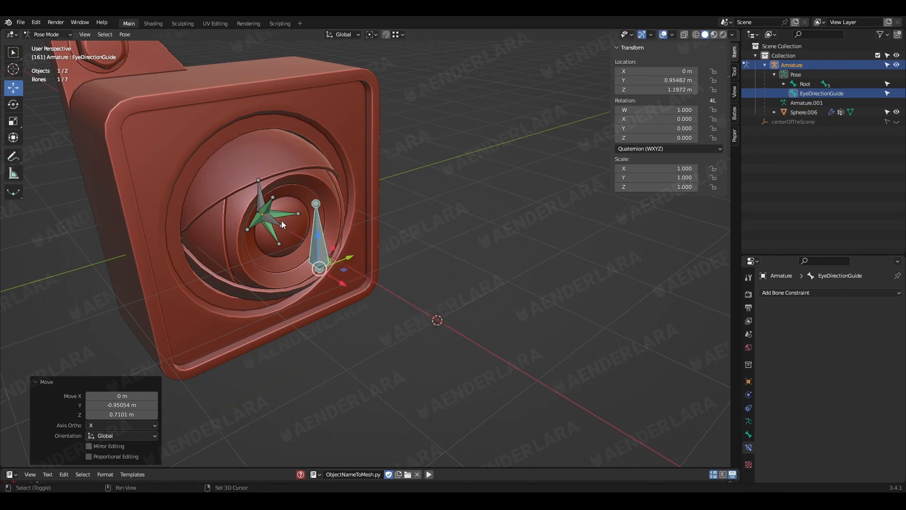
# Add a Damped Track constraint to the Eye bone with the EyeDirectionGuide bone as its target
pyautogui.keyDown('shift'); pyautogui.click(282, 225); pyautogui.keyUp('shift')
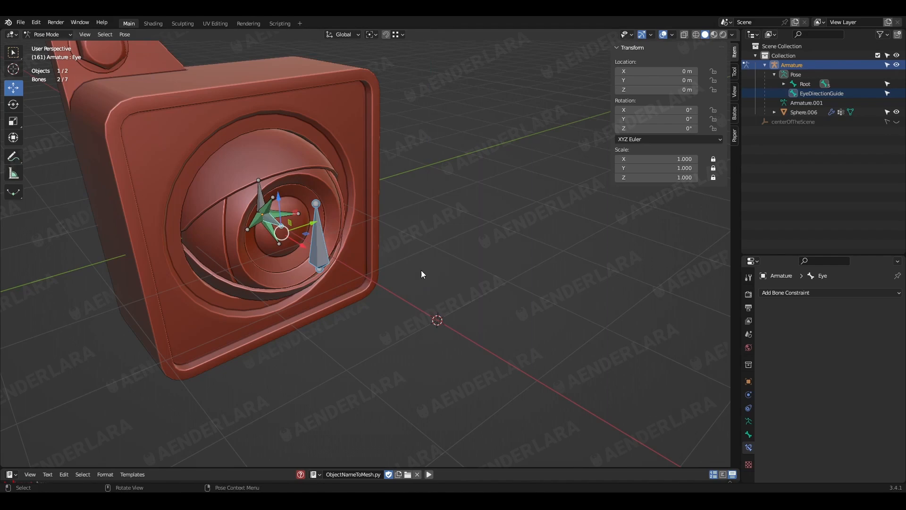
pyautogui.hotkey('ctrl', 'shift', 'c')
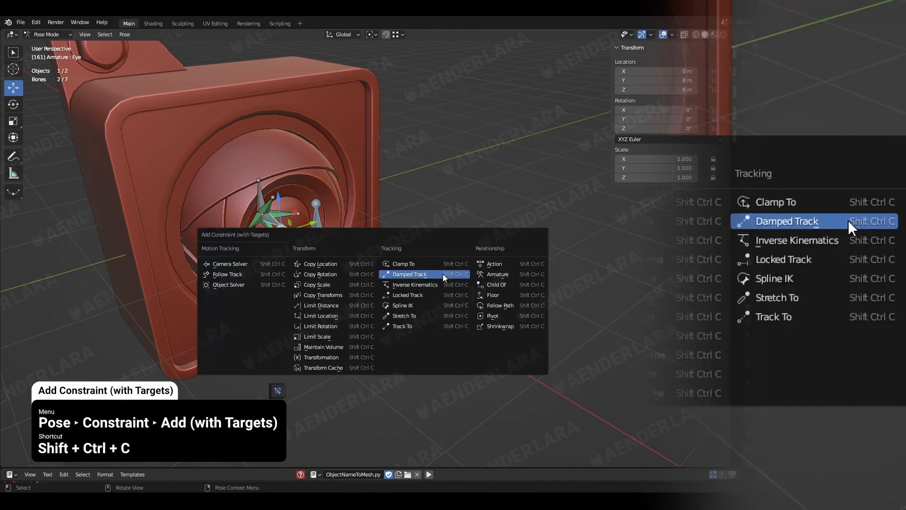
pyautogui.click(442, 274)
# Move the EyeDirectionGuide bone around in the YZ plane to test how the eye tracks it
pyautogui.click(319, 258)
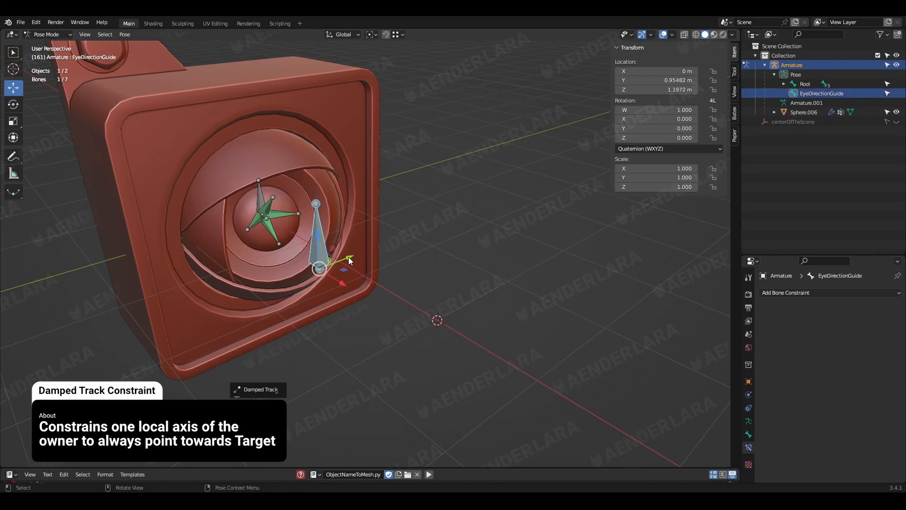
pyautogui.moveTo(349, 261); pyautogui.dragTo(330, 258, button='middle')
pyautogui.press('g')
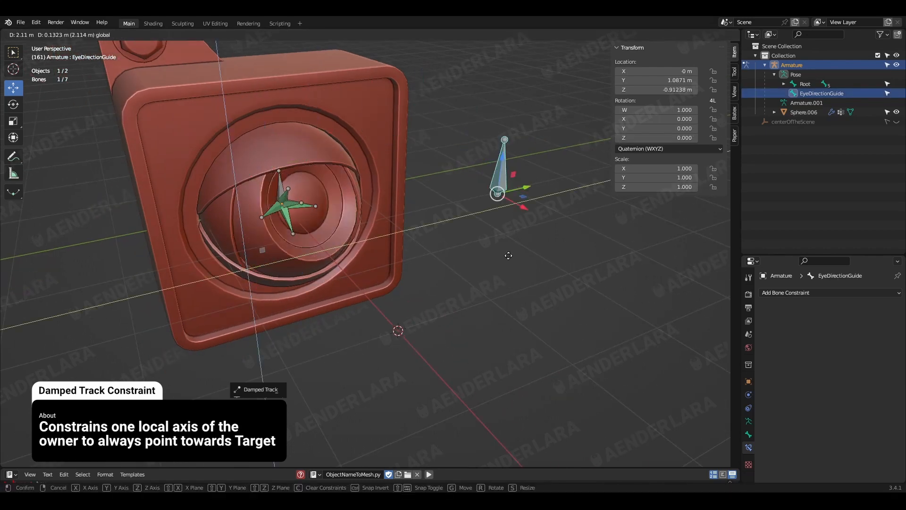
pyautogui.press('KP_3')
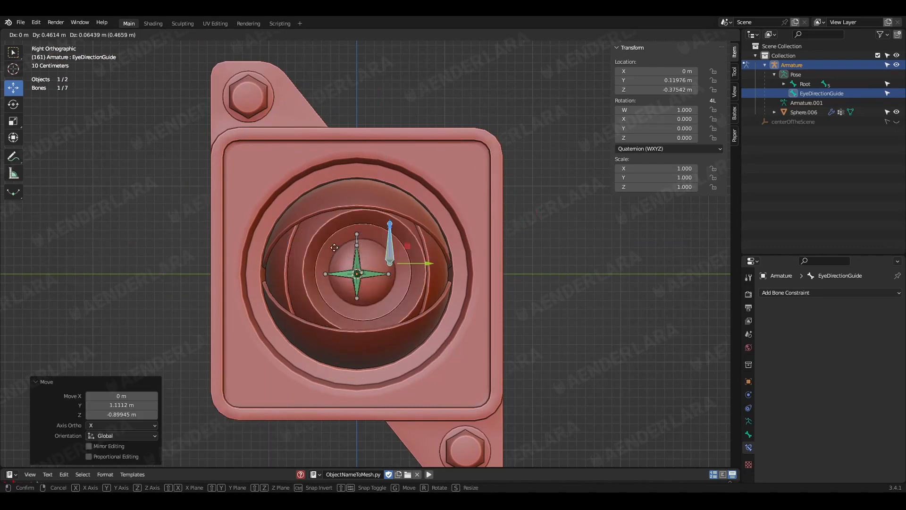
pyautogui.click(380, 262)
# Clear the EyeDirectionGuide bone's pose location to return it to its rest position
pyautogui.moveTo(381, 261); pyautogui.dragTo(473, 288, button='middle')
pyautogui.press('q')
pyautogui.click(501, 274)
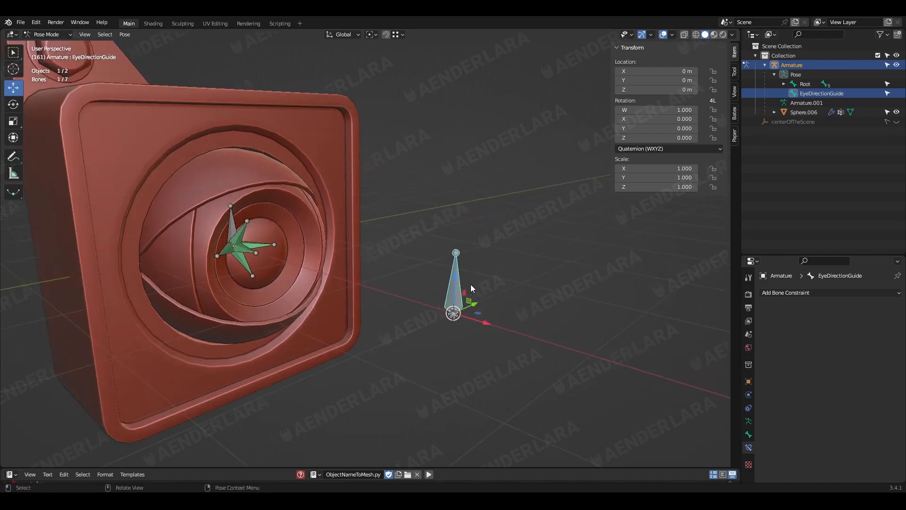
# Set the EyeDirectionGuide bone's rotation mode to XYZ Euler and lock its X location, all rotation axes and all scale axes
pyautogui.click(630, 148)
pyautogui.click(632, 169)
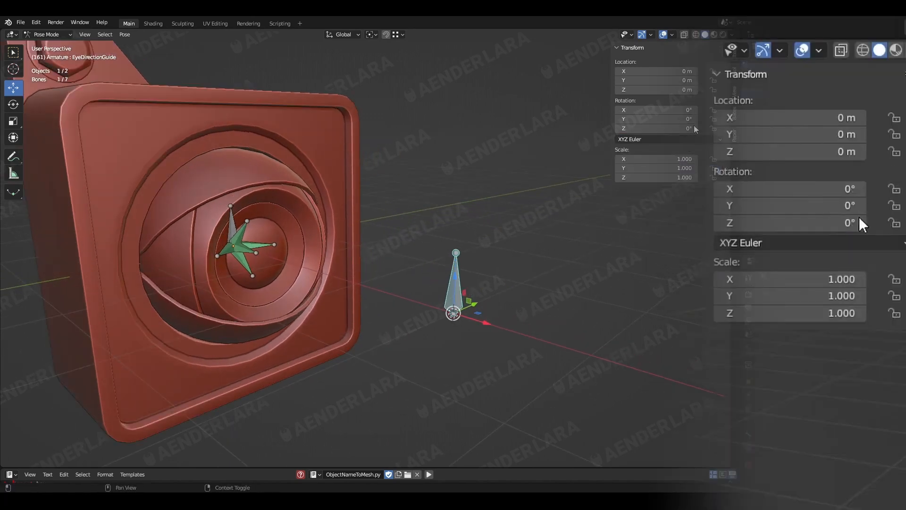
pyautogui.click(715, 73)
pyautogui.moveTo(716, 177); pyautogui.dragTo(712, 126)
pyautogui.click(714, 81)
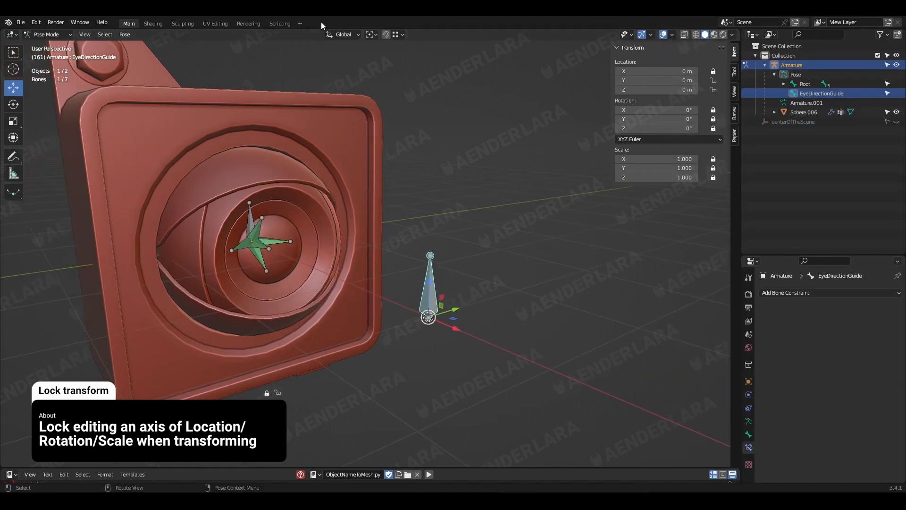
# Set the transform orientation to Local and test-move the EyeDirectionGuide bone
pyautogui.click(348, 36)
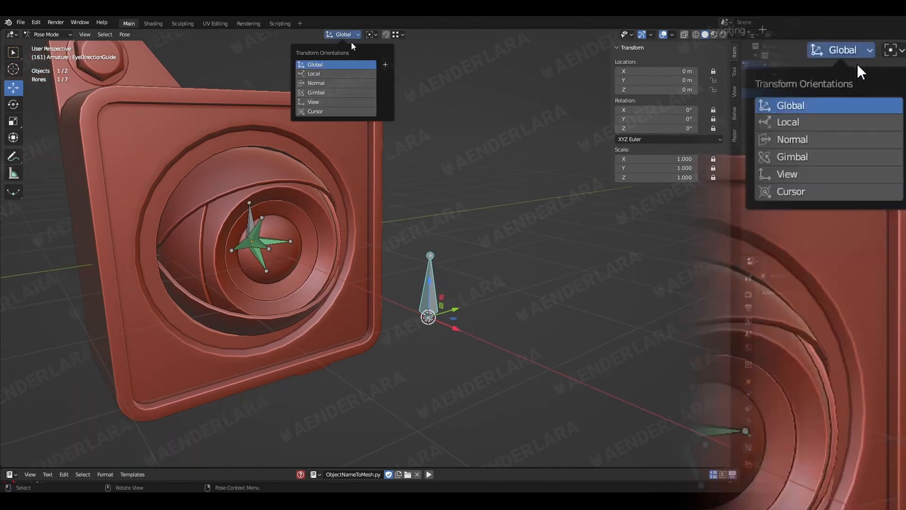
pyautogui.click(313, 73)
pyautogui.press('g')
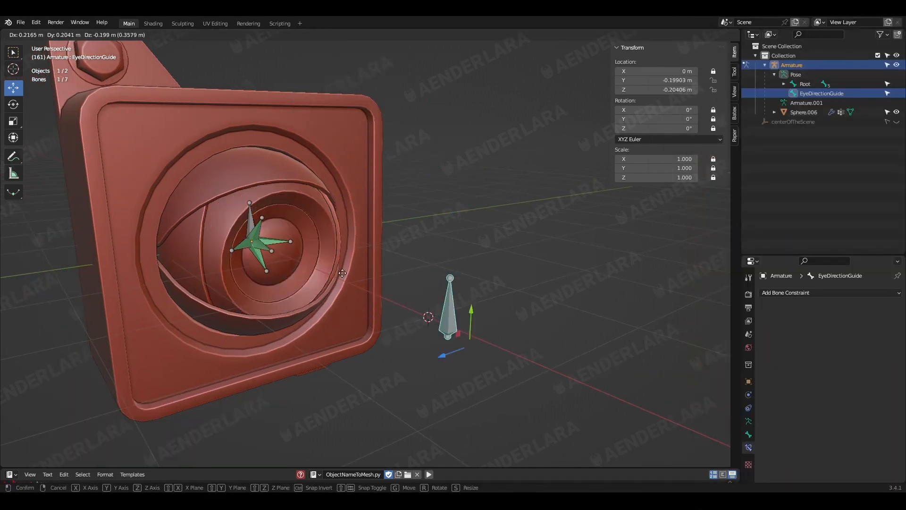
pyautogui.click(343, 273)
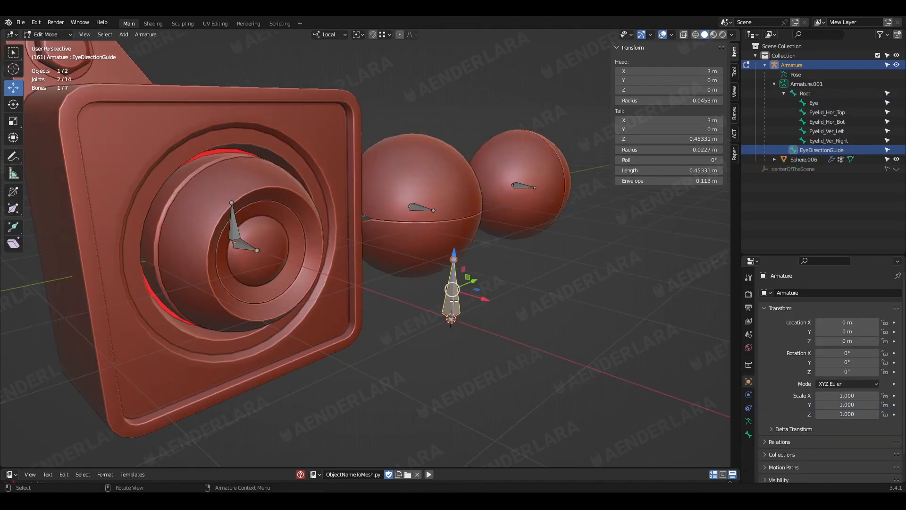
# Duplicate the EyeDirectionGuide bone 0.6 m higher along Z and lower the copy's tail to shorten it to about 0.21 m
pyautogui.hotkey('shift', 'd')
pyautogui.rightClick(453, 288)
pyautogui.moveTo(454, 257); pyautogui.dragTo(457, 173)
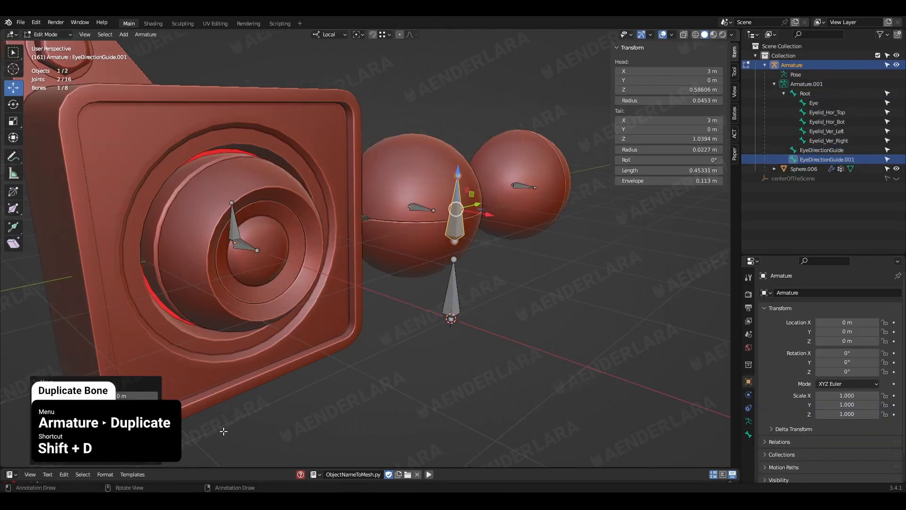
pyautogui.click(129, 415)
pyautogui.write('0.6')
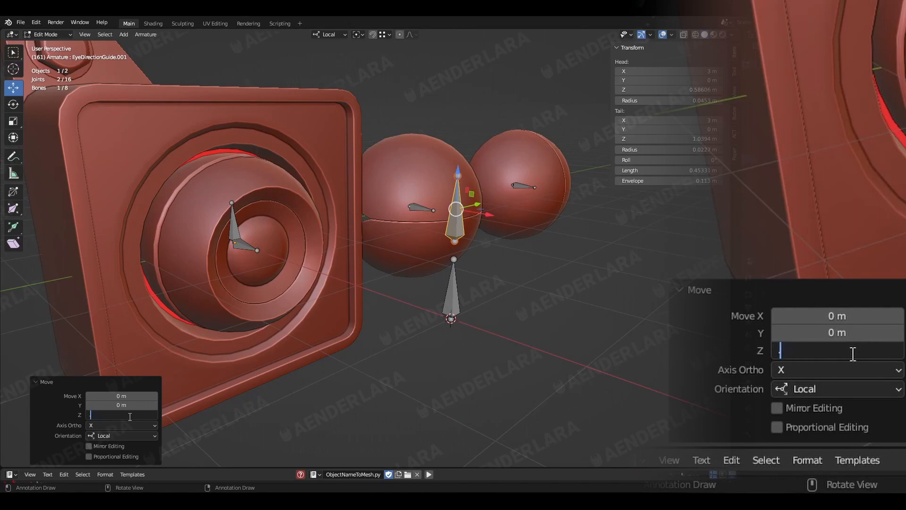
pyautogui.press('Return')
pyautogui.click(458, 175)
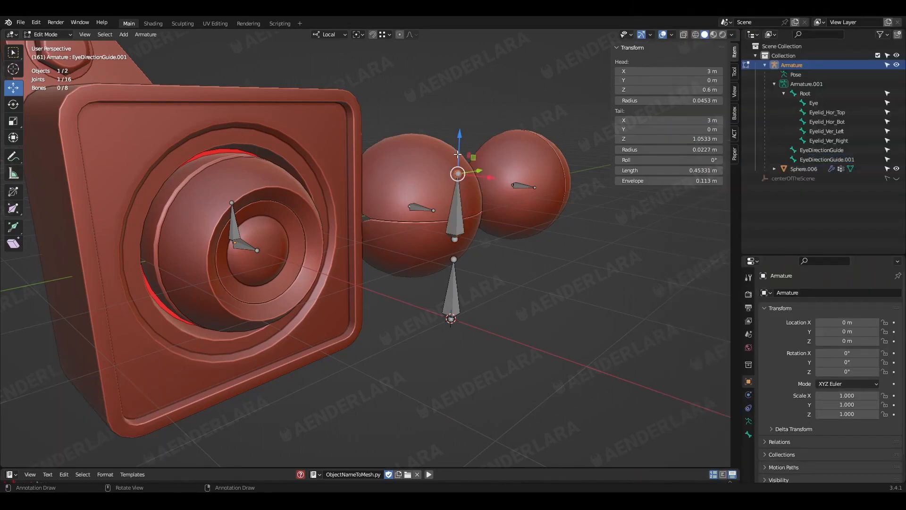
pyautogui.moveTo(460, 151); pyautogui.dragTo(457, 187)
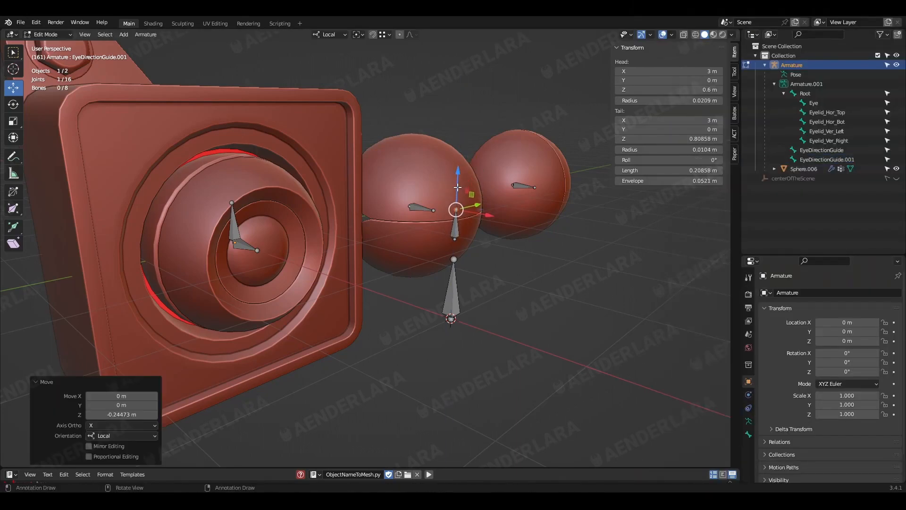
# Parent the short upper bone to EyeDirectionGuide with Keep Offset and return the armature to Pose Mode
pyautogui.click(456, 226)
pyautogui.keyDown('shift'); pyautogui.click(451, 312); pyautogui.keyUp('shift')
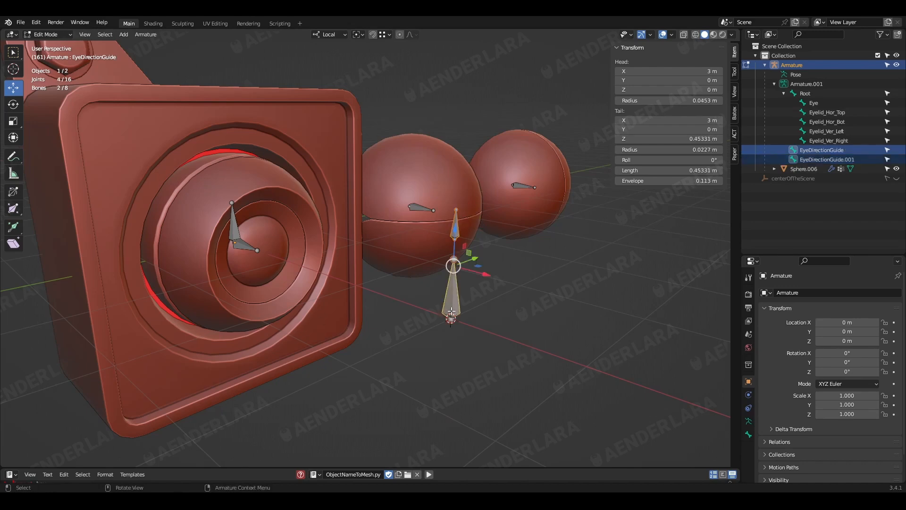
pyautogui.hotkey('ctrl', 'p')
pyautogui.click(452, 313)
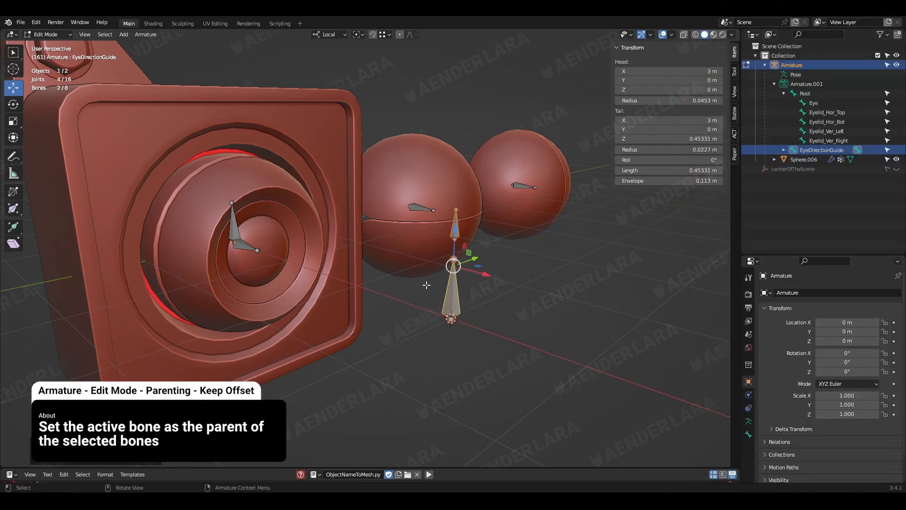
pyautogui.click(55, 35)
pyautogui.click(47, 64)
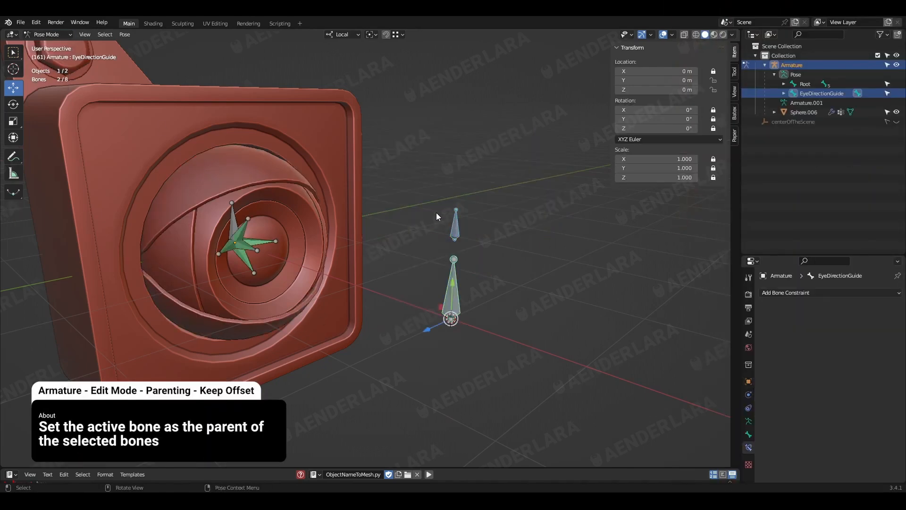
# Test-move the EyeDirectionGuide.001 bone along its local Y axis, cancel the move, and lock its Z location
pyautogui.click(462, 232)
pyautogui.press('g')
pyautogui.press('y')
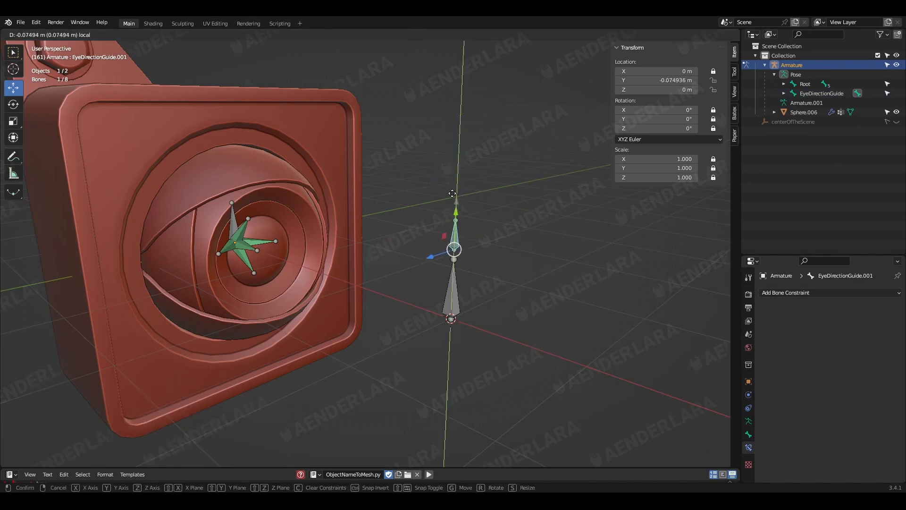
pyautogui.moveTo(452, 193); pyautogui.dragTo(458, 144)
pyautogui.rightClick(457, 144)
pyautogui.click(714, 90)
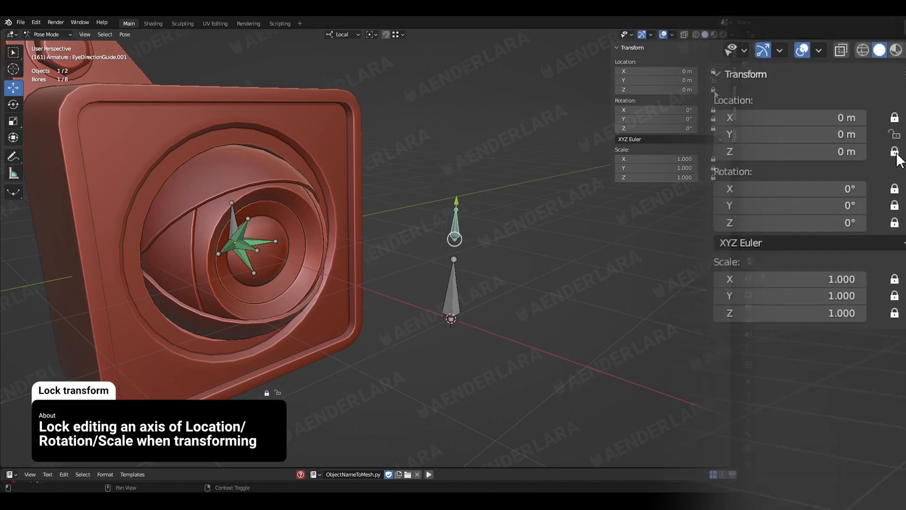
# Add a Transformation constraint to Eyelid_Hor_Top targeting EyeDirectionGuide.001, with target and owner both in Local Space
pyautogui.keyDown('shift'); pyautogui.click(238, 237); pyautogui.keyUp('shift')
pyautogui.hotkey('shift', 'ctrl', 'c')
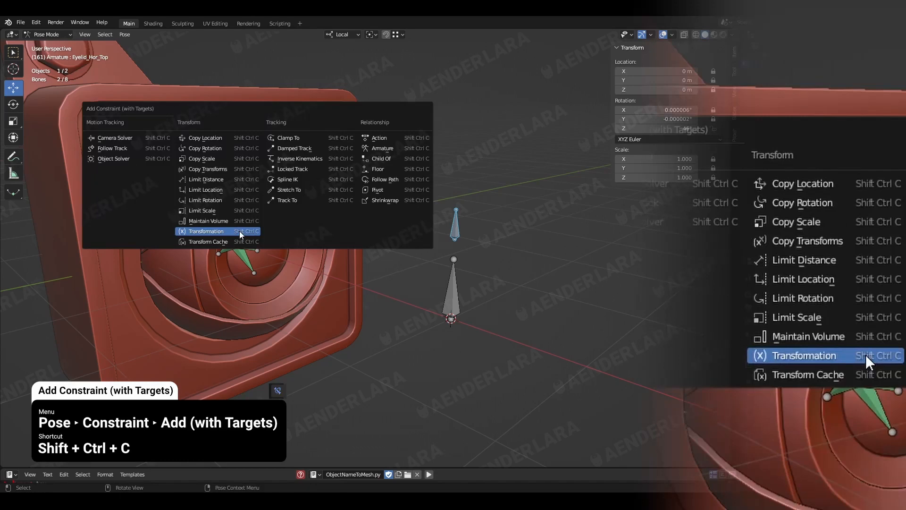
pyautogui.click(240, 235)
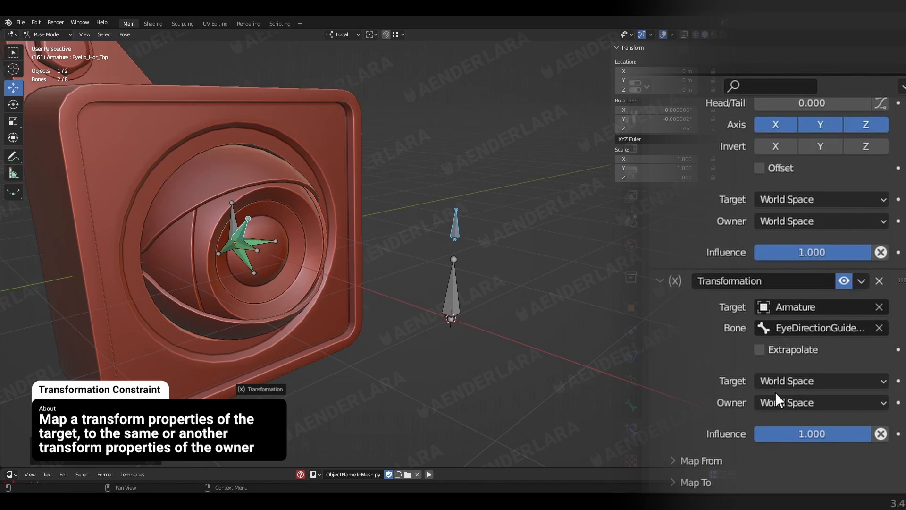
pyautogui.click(799, 383)
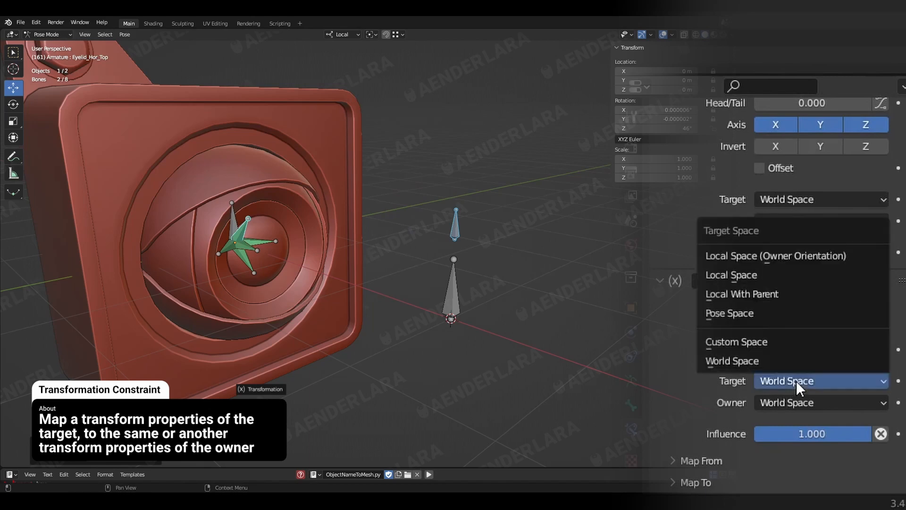
pyautogui.click(762, 283)
pyautogui.click(827, 406)
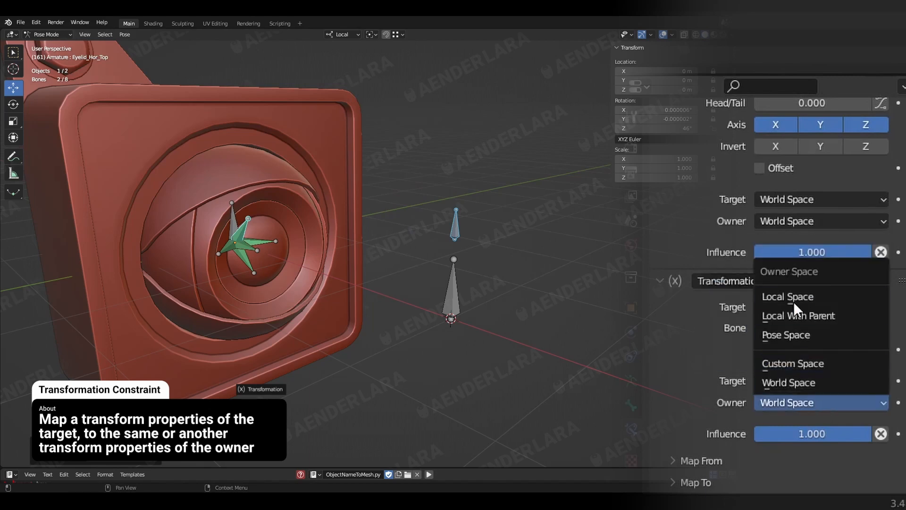
pyautogui.click(787, 297)
# Set the Transformation constraint's Map From location Y Max to 0.3 m
pyautogui.click(713, 461)
pyautogui.scroll(-5, 740, 401)
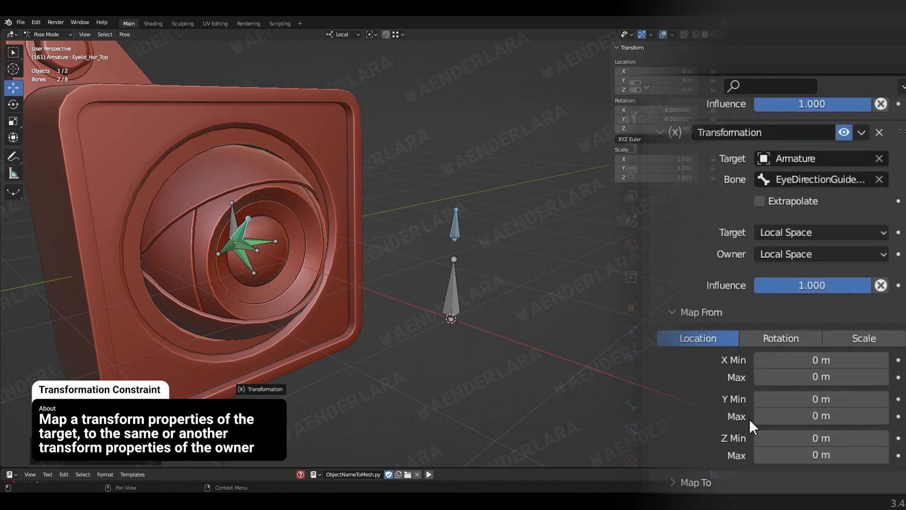
pyautogui.click(807, 415)
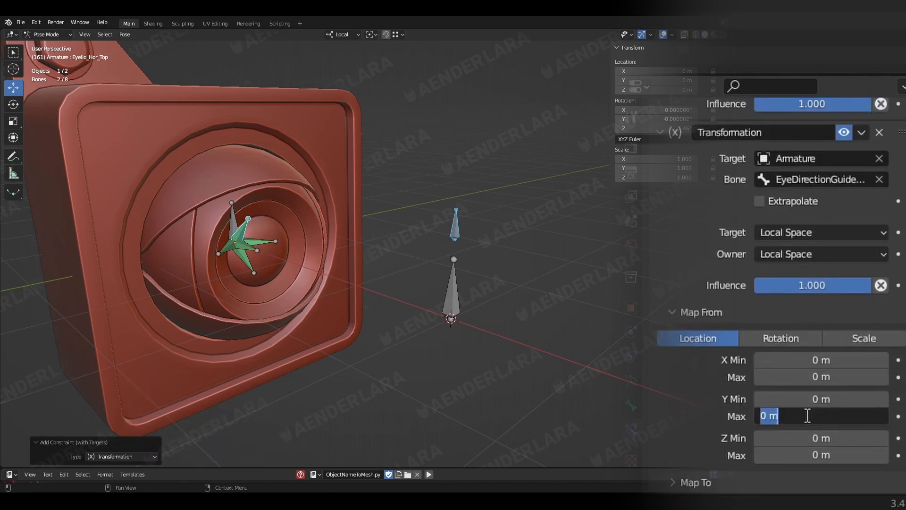
pyautogui.press('Return')
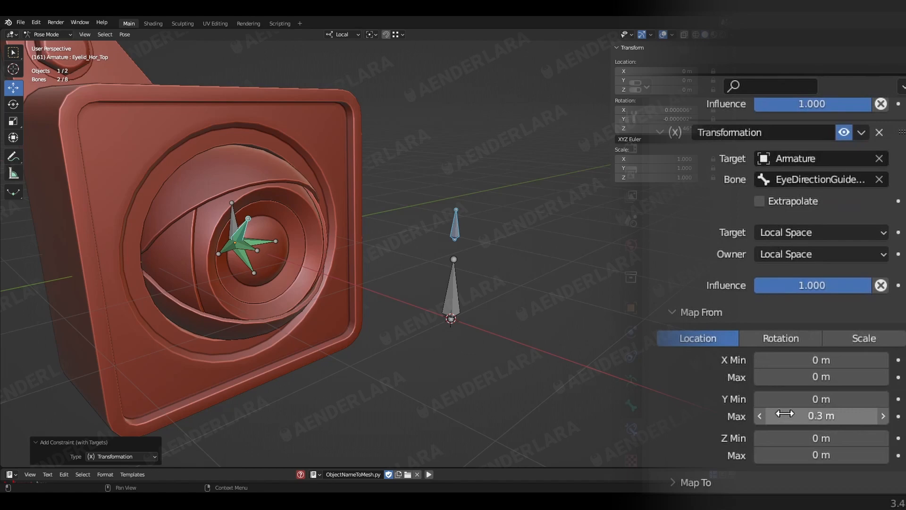
# Map the Transformation constraint to Rotation with Y as the Z source axis, a Z Max of 120° and Mix set to Replace
pyautogui.click(682, 483)
pyautogui.scroll(-8, 675, 378)
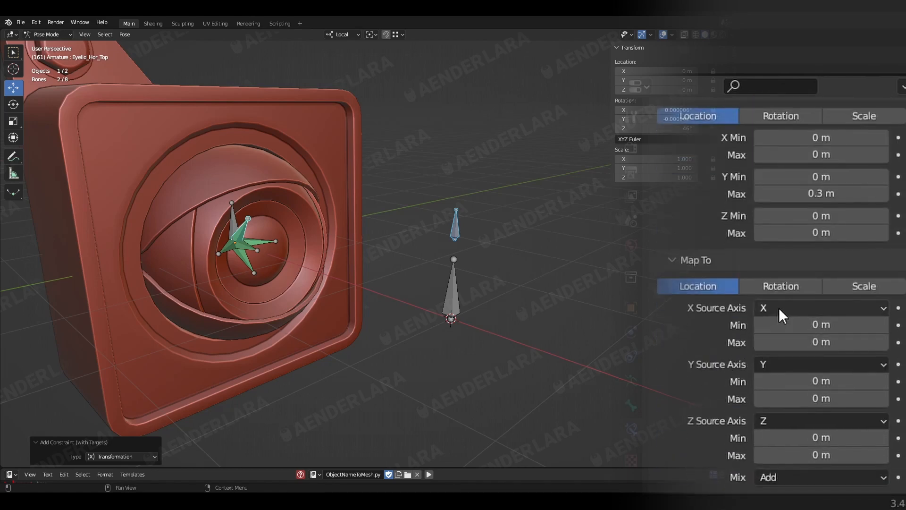
pyautogui.click(781, 286)
pyautogui.scroll(-1, 798, 359)
pyautogui.click(810, 420)
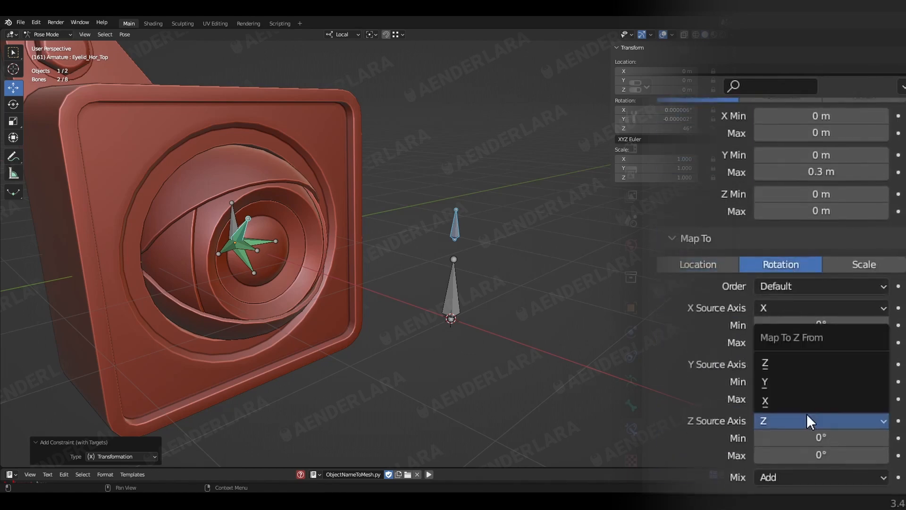
pyautogui.click(809, 384)
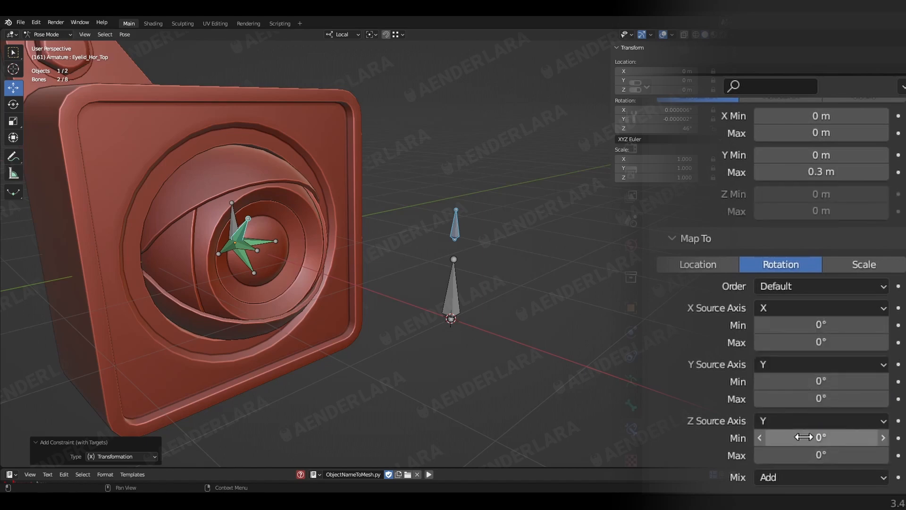
pyautogui.click(831, 455)
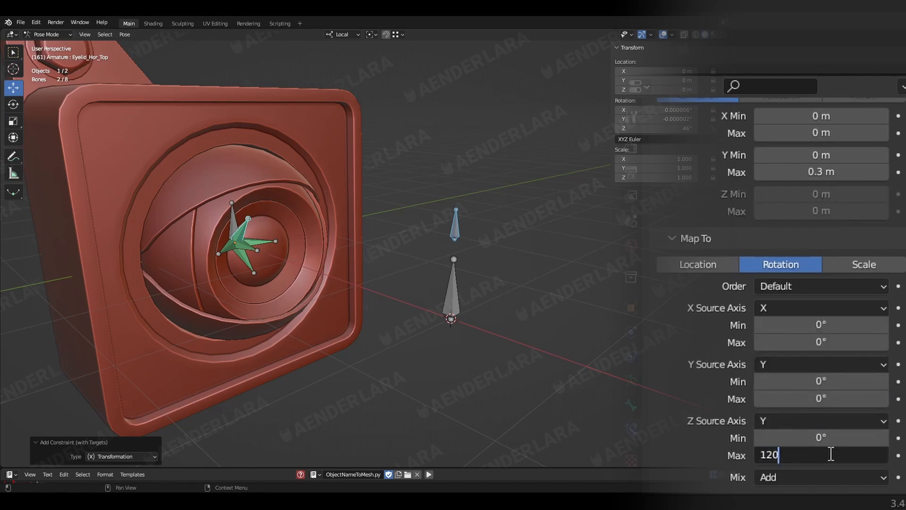
pyautogui.press('Return')
pyautogui.click(801, 477)
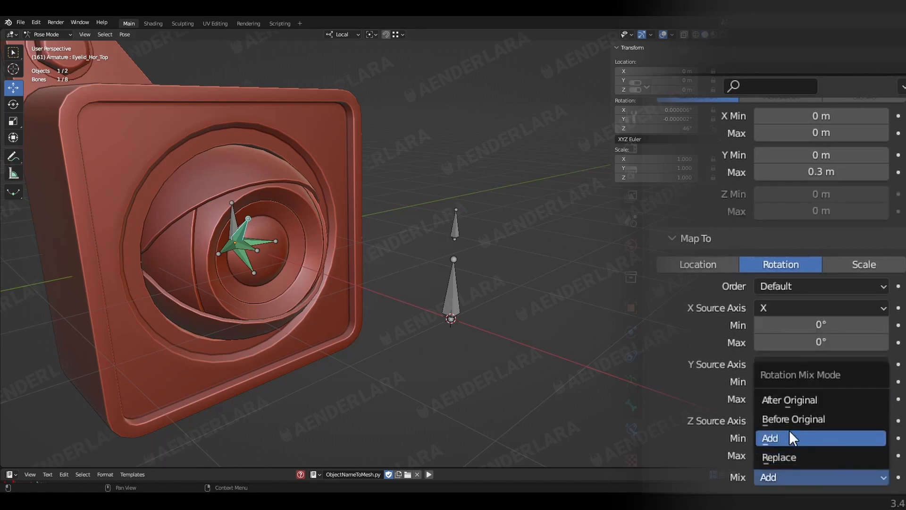
pyautogui.click(784, 457)
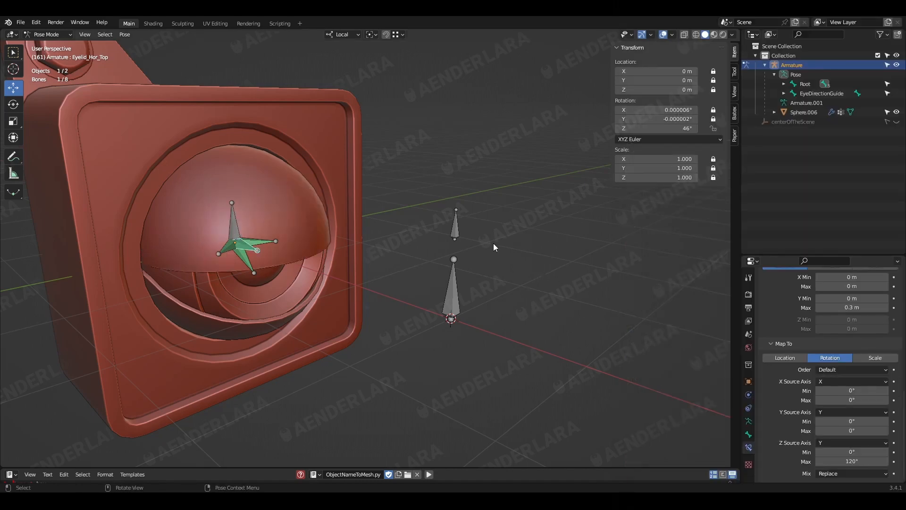
# Move the EyeDirectionGuide.001 bone about 0.3 m along its local Y axis to test the upper eyelid
pyautogui.click(460, 234)
pyautogui.press('g')
pyautogui.press('y')
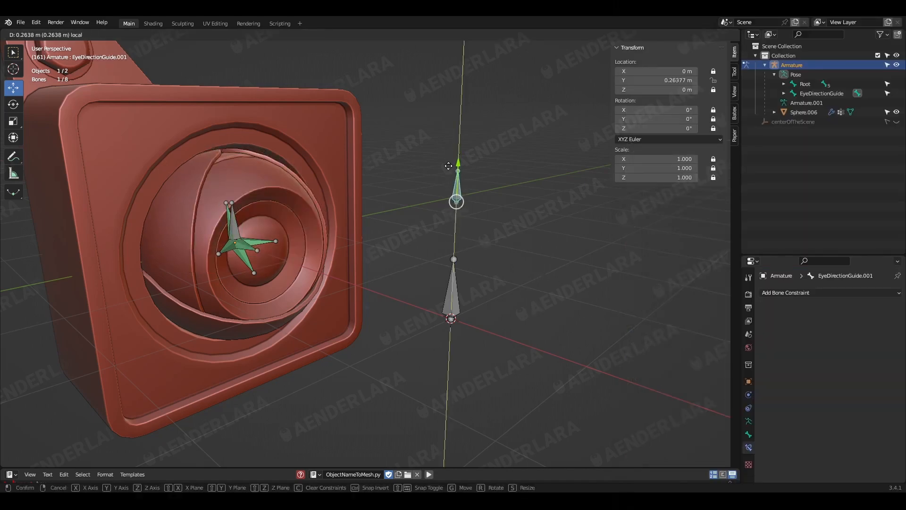
pyautogui.click(449, 164)
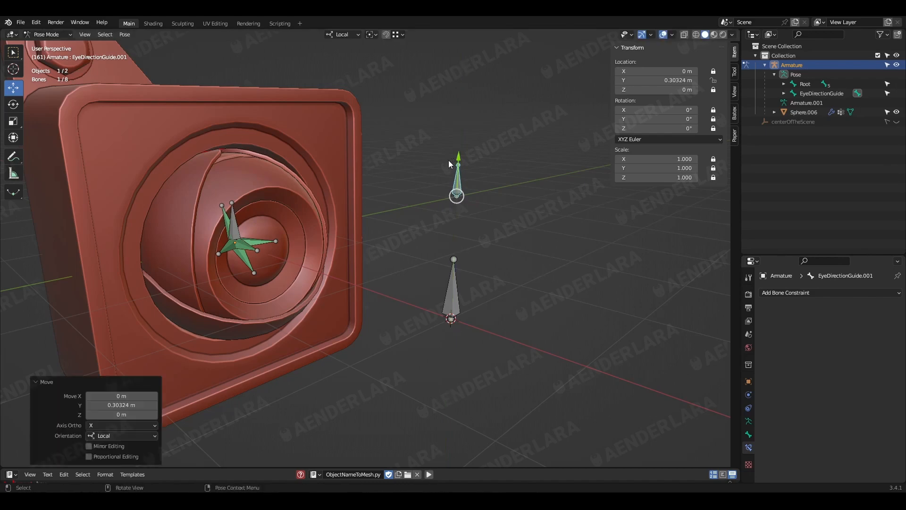
# Set the Map To rotation Z Max of Eyelid_Hor_Top's Transformation constraint to 75°
pyautogui.click(219, 216)
pyautogui.scroll(-5, 831, 401)
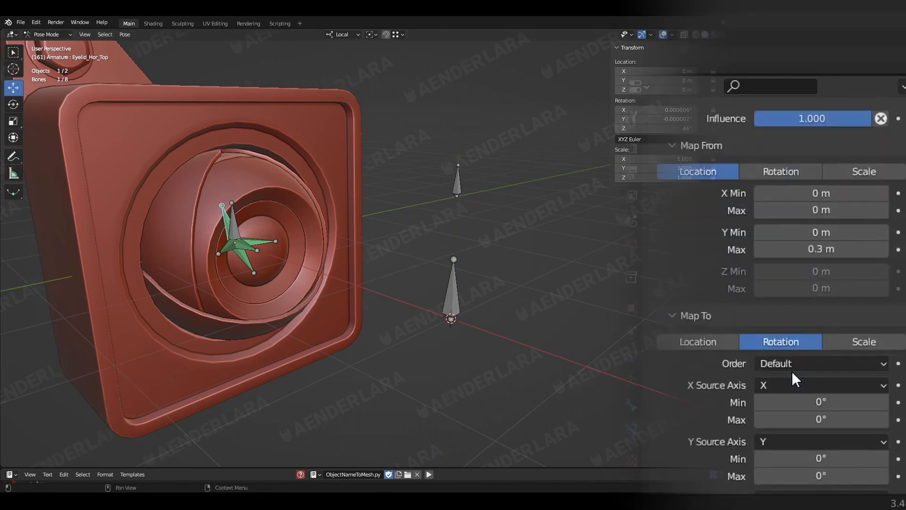
pyautogui.moveTo(802, 454); pyautogui.dragTo(762, 455)
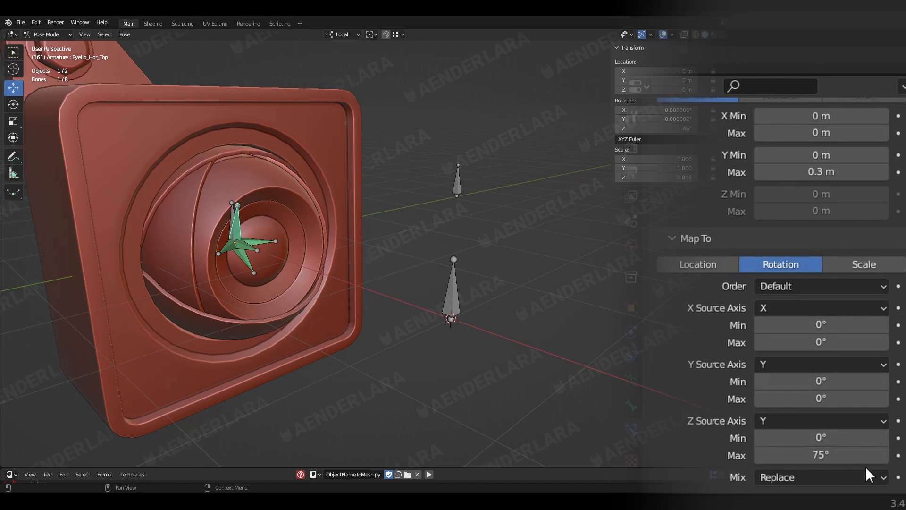
pyautogui.click(856, 452)
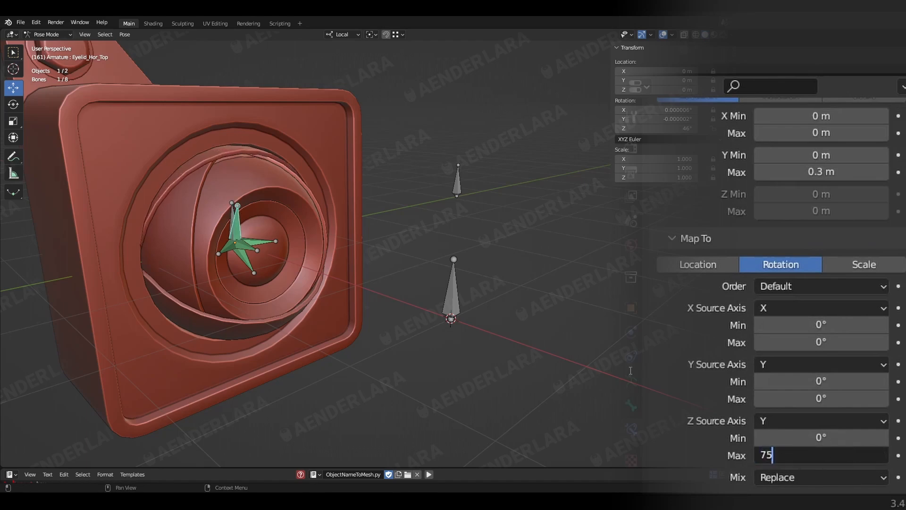
pyautogui.press('Return')
# Select the EyeDirectionGuide.001 bone, try moving it along its local Y axis and undo the move
pyautogui.click(470, 195)
pyautogui.click(457, 179)
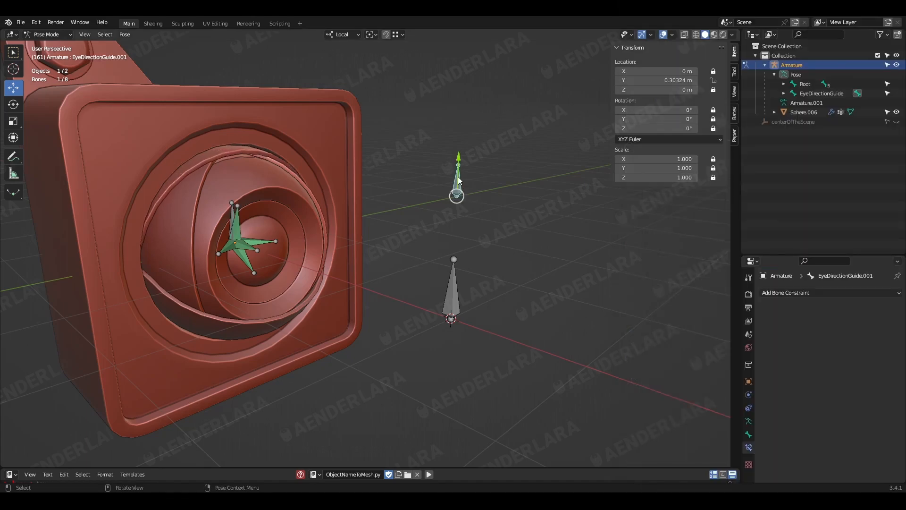
pyautogui.moveTo(451, 153)
pyautogui.mouseDown()
pyautogui.moveTo(454, 203)
pyautogui.moveTo(456, 138)
pyautogui.moveTo(452, 194)
pyautogui.moveTo(446, 144)
pyautogui.mouseUp()
pyautogui.hotkey('ctrl', 'z')
pyautogui.moveTo(541, 314); pyautogui.dragTo(535, 314, button='middle')
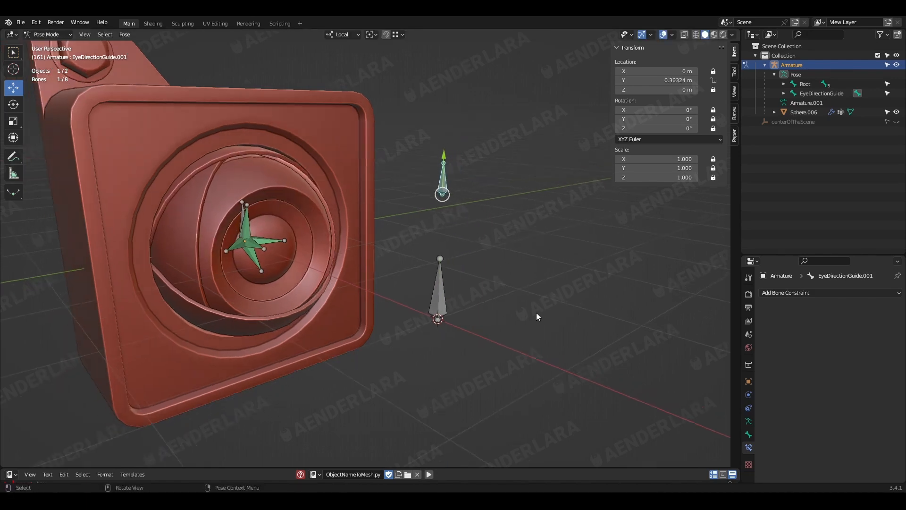
# Add a Limit Location constraint to the EyeDirectionGuide.001 bone with the owner in Local Space
pyautogui.click(858, 290)
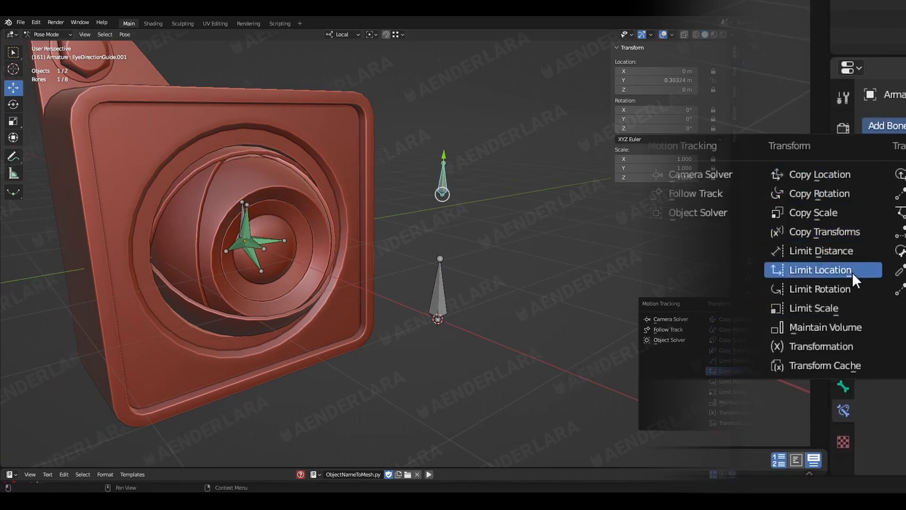
pyautogui.click(751, 372)
pyautogui.click(781, 306)
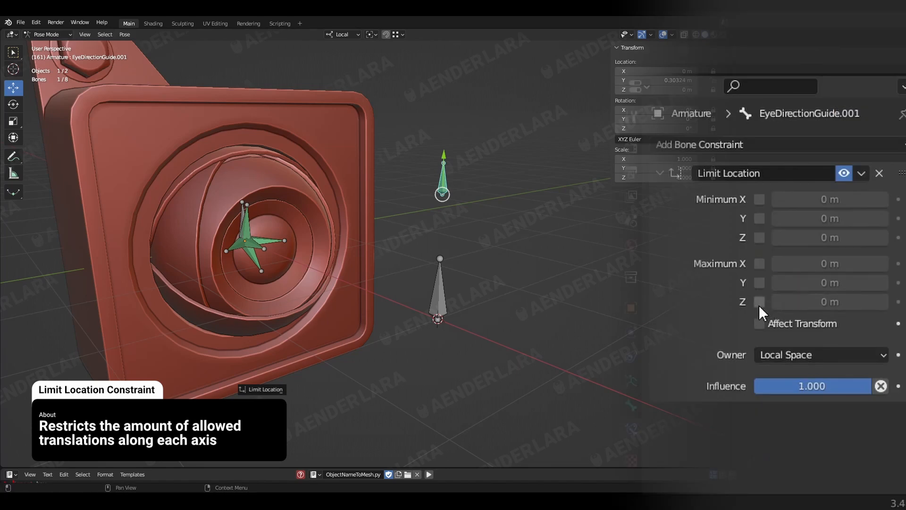
# Enable all minimum and maximum axes and Affect Transform in the Limit Location constraint, and set Maximum Y to 0.3 m
pyautogui.moveTo(760, 199); pyautogui.dragTo(762, 319)
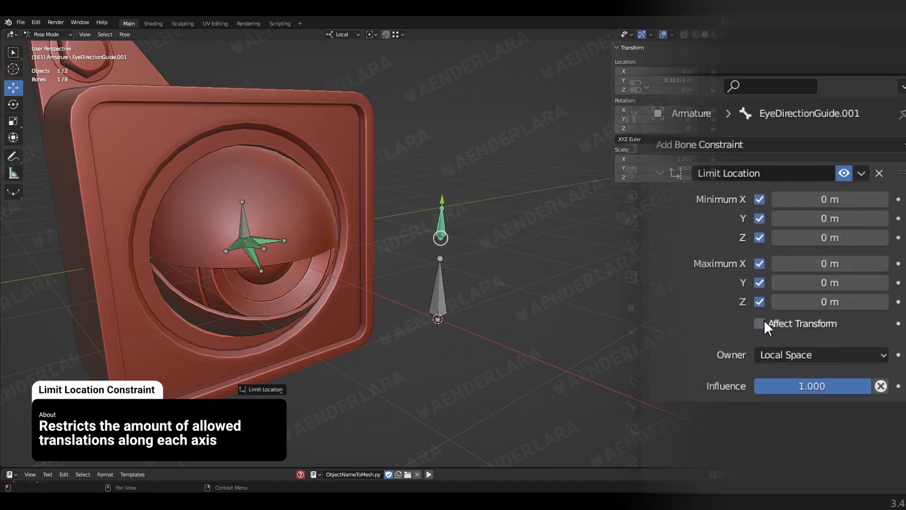
pyautogui.click(813, 281)
pyautogui.write('0.3')
pyautogui.press('Return')
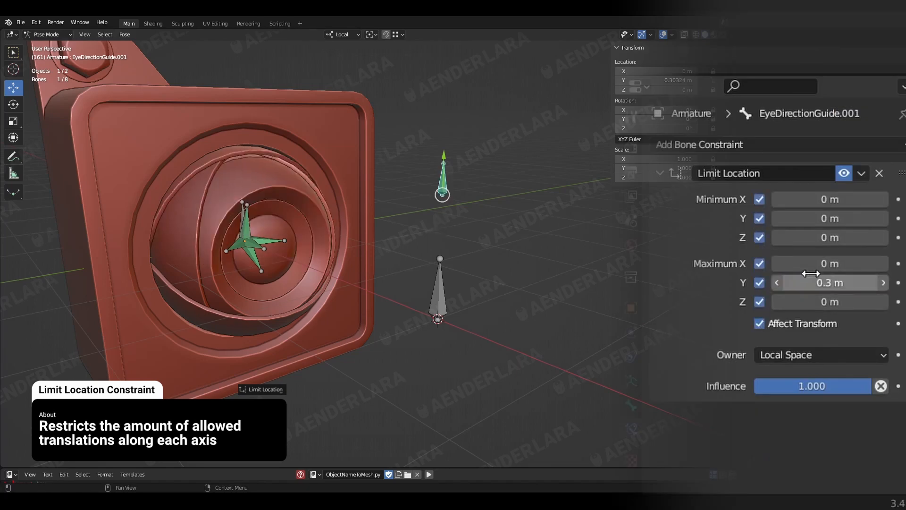
# Move the EyeDirectionGuide.001 bone along its local Y axis to test the location limit and the upper eyelid
pyautogui.press('g')
pyautogui.press('y')
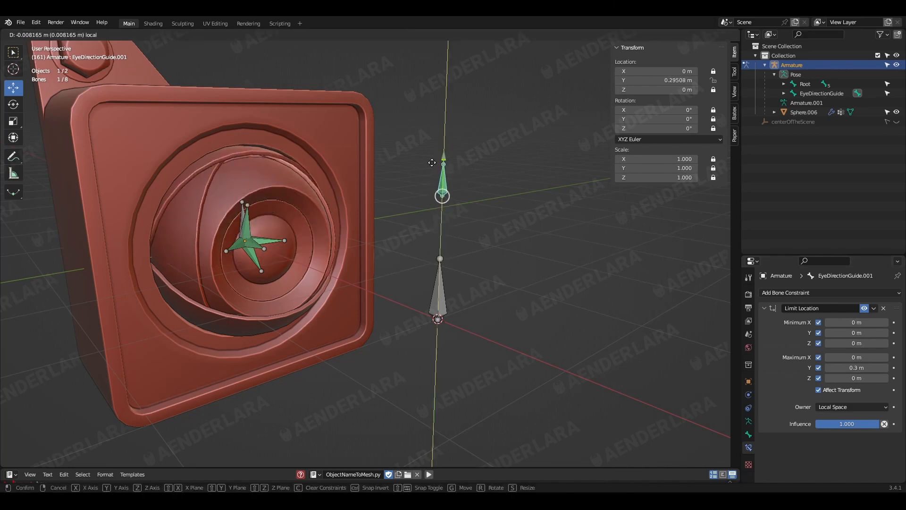
pyautogui.click(443, 236)
# Move the EyeDirectionGuide bone freely in front of the eye and try moving its child control bone to test the rig
pyautogui.click(441, 286)
pyautogui.moveTo(441, 285); pyautogui.dragTo(427, 308, button='middle')
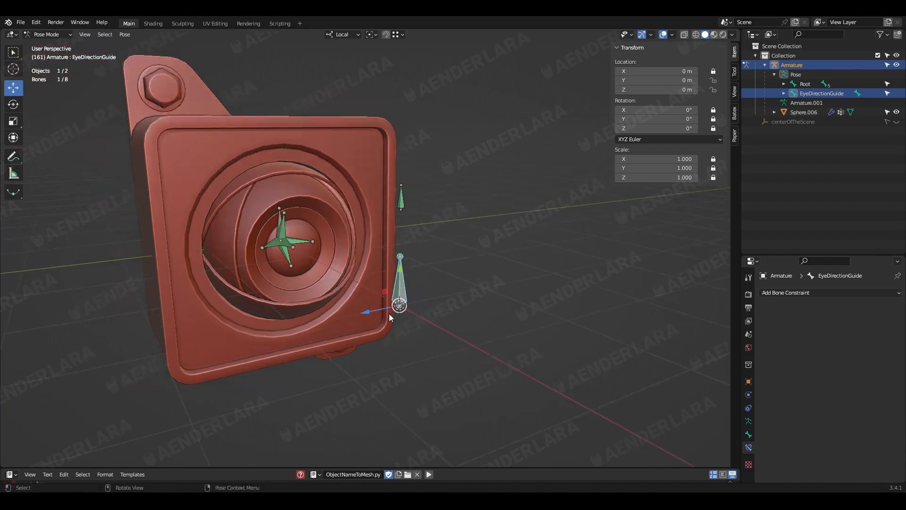
pyautogui.press('g')
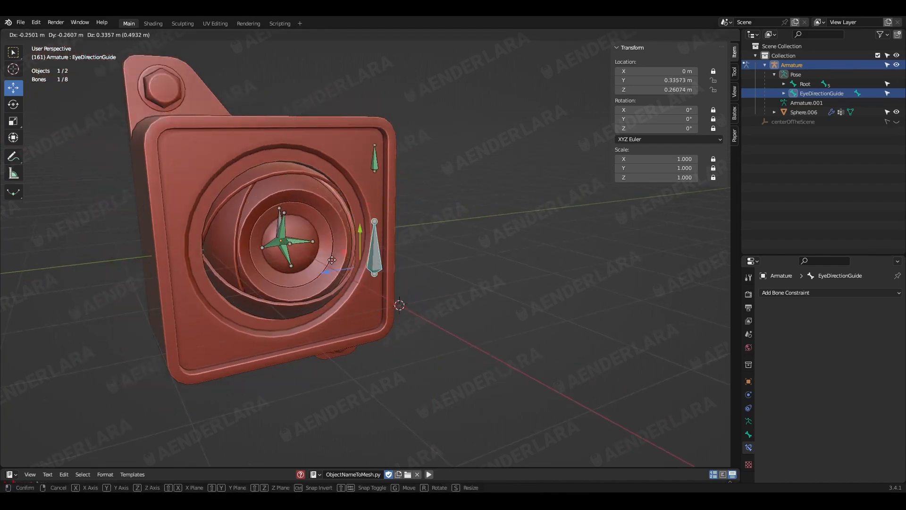
pyautogui.click(300, 173)
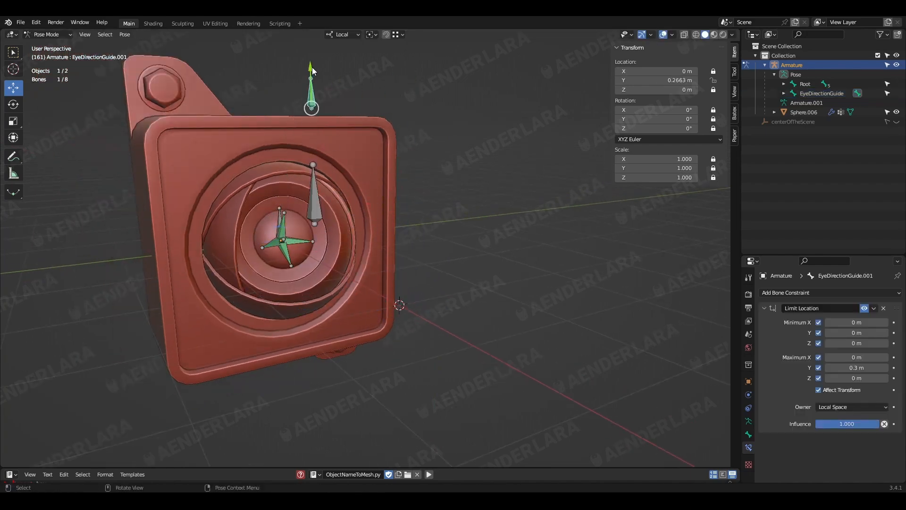
pyautogui.press('g')
pyautogui.press('z')
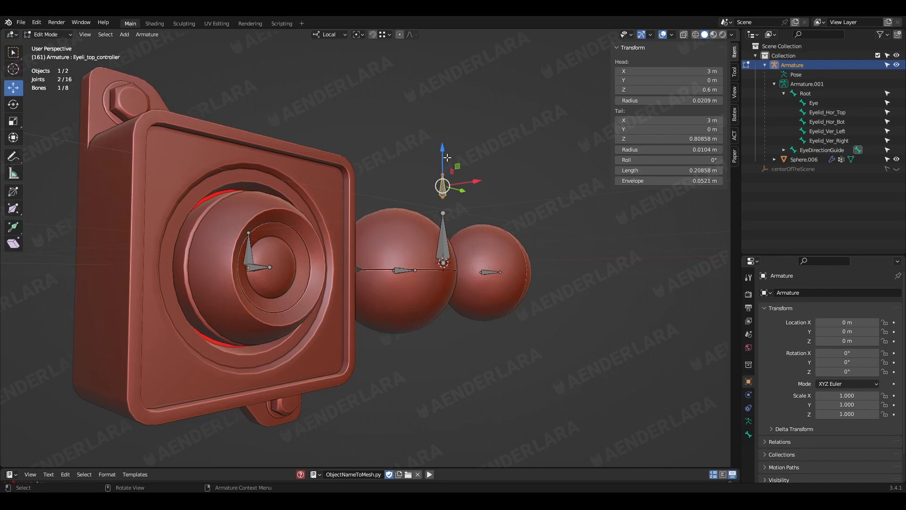
# Duplicate the Eyeli_top_controller bone and move the copy -0.6*2 m along Z, below the EyeDirectionGuide bone
pyautogui.hotkey('shift', 'd')
pyautogui.rightClick(443, 185)
pyautogui.moveTo(443, 157); pyautogui.dragTo(443, 228)
pyautogui.click(103, 414)
pyautogui.moveTo(103, 412); pyautogui.dragTo(450, 425)
pyautogui.press('BackSpace')
pyautogui.press('BackSpace')
pyautogui.write('*2')
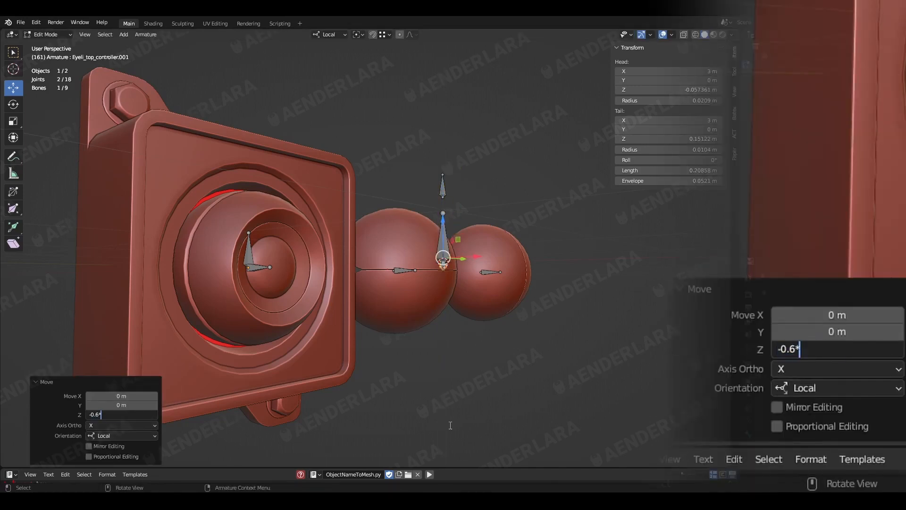
pyautogui.press('Return')
# Rename the duplicated controller bone to Eyeli_bot_controller
pyautogui.press('F2')
pyautogui.click(414, 317)
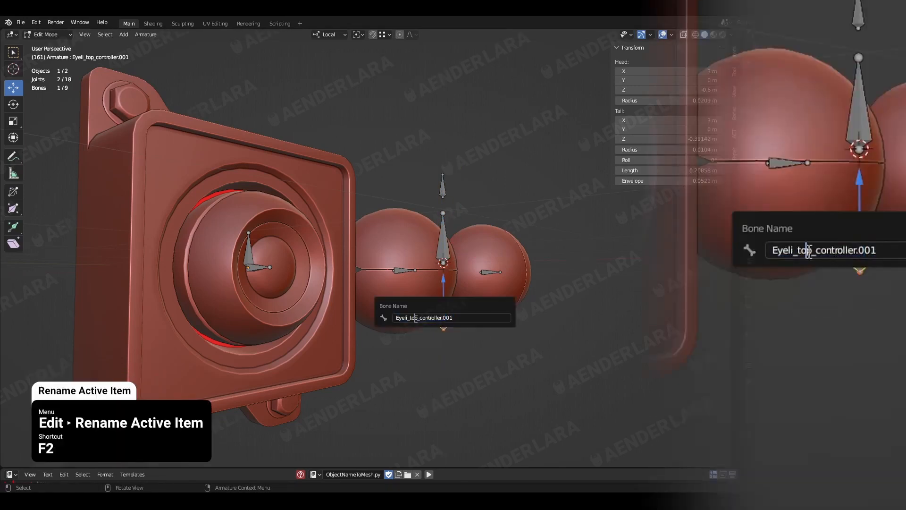
pyautogui.write('bot')
pyautogui.press('BackSpace')
pyautogui.press('BackSpace')
pyautogui.press('BackSpace')
pyautogui.press('BackSpace')
pyautogui.press('Return')
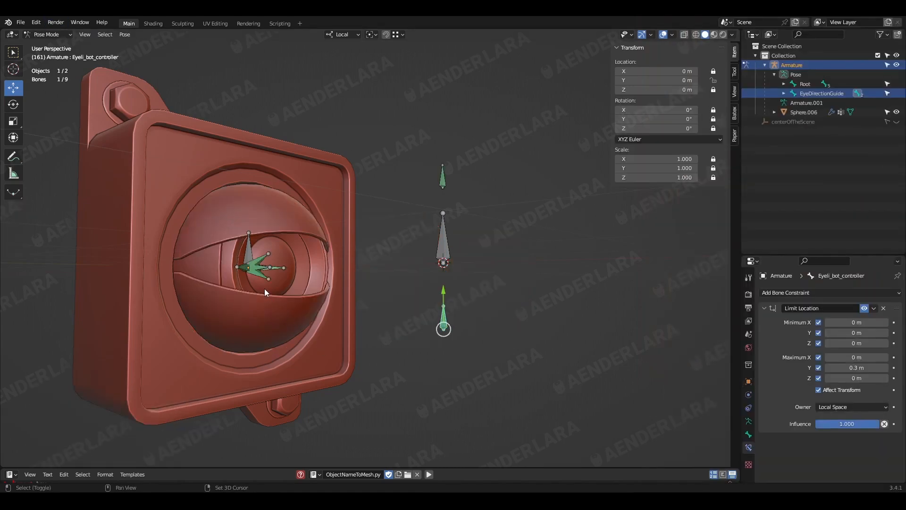
# Add a Transformation constraint to Eyelid_Hor_Bot targeting Eyeli_bot_controller, with target and owner both in Local Space
pyautogui.keyDown('shift'); pyautogui.click(259, 278); pyautogui.keyUp('shift')
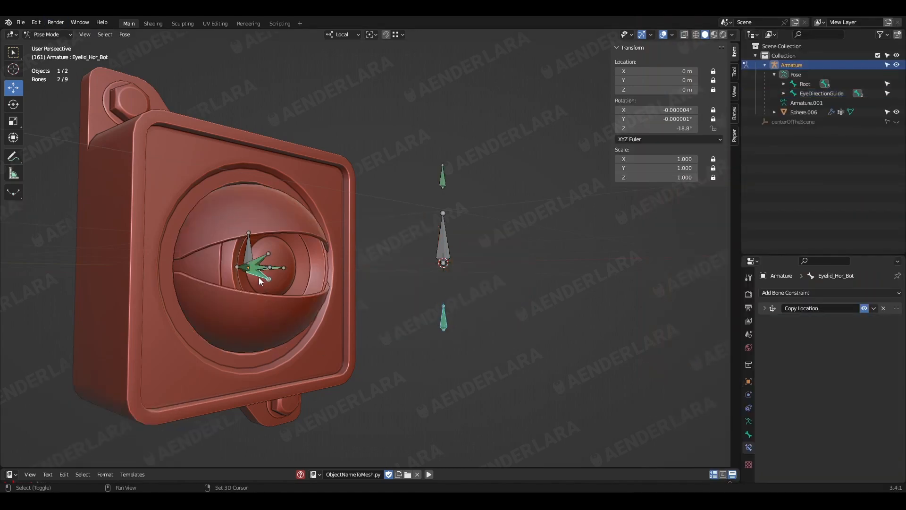
pyautogui.hotkey('shift', 'ctrl', 'c')
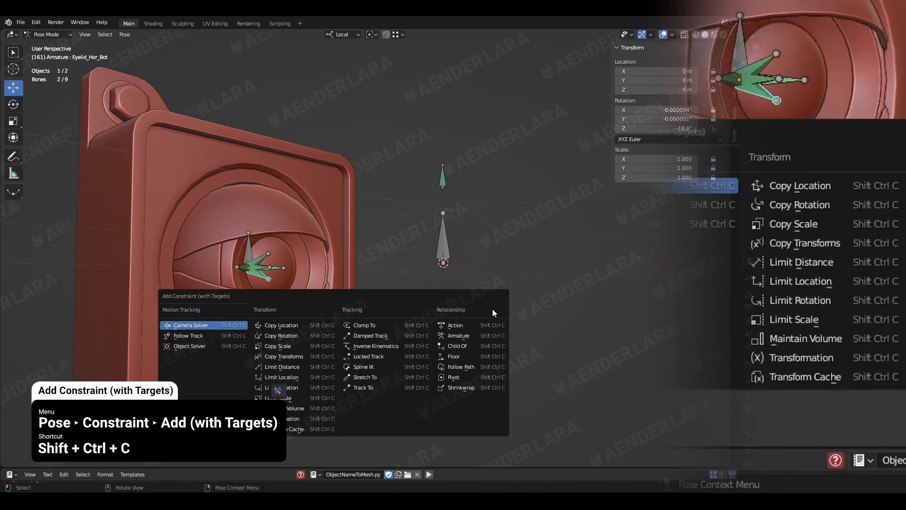
pyautogui.click(312, 419)
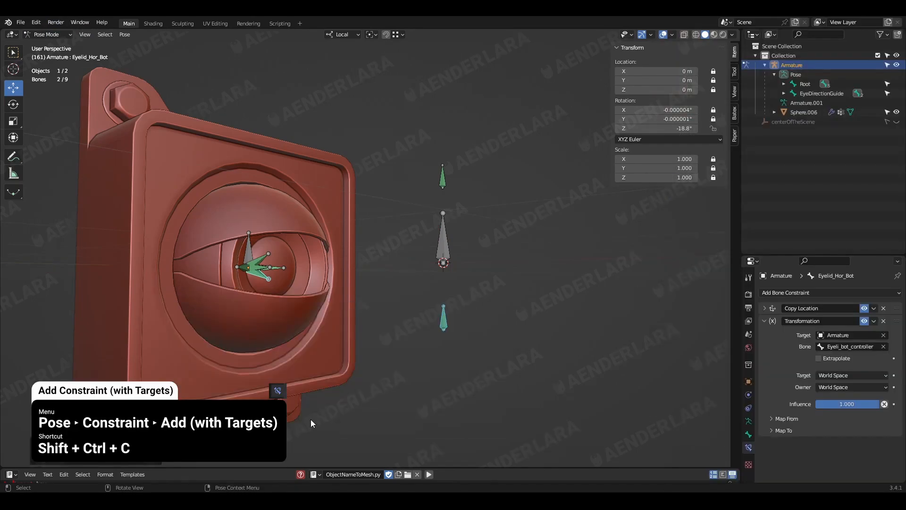
pyautogui.click(821, 375)
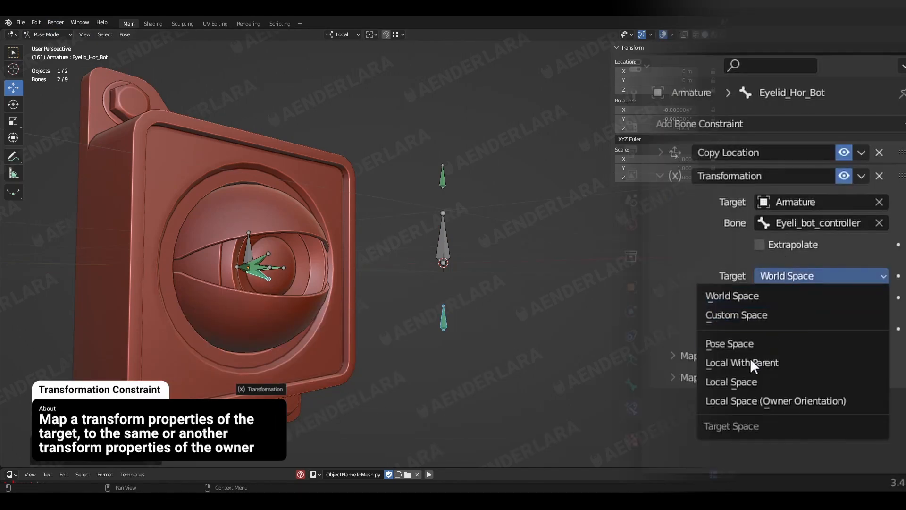
pyautogui.click(811, 426)
pyautogui.click(821, 297)
pyautogui.click(781, 401)
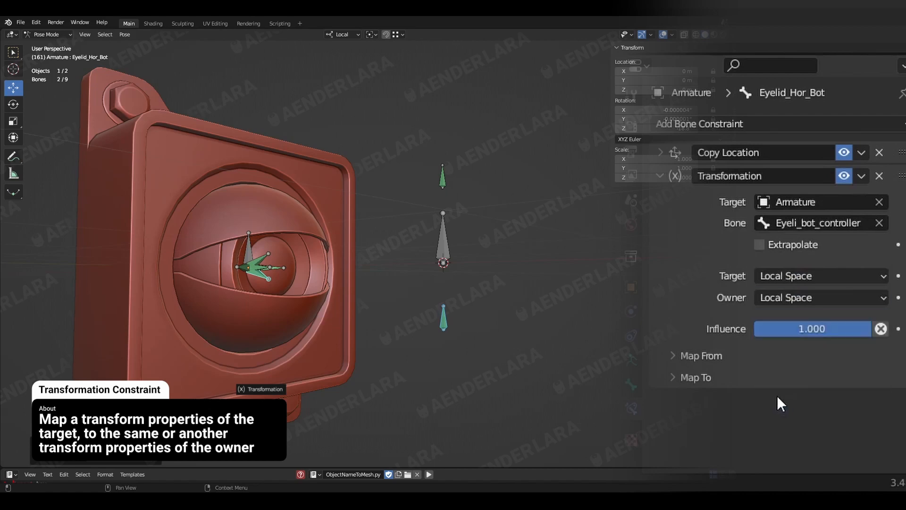
# Set the Map From location Y Min of Eyelid_Hor_Bot's Transformation constraint to -0.3 m
pyautogui.click(679, 377)
pyautogui.scroll(-4, 814, 368)
pyautogui.click(714, 221)
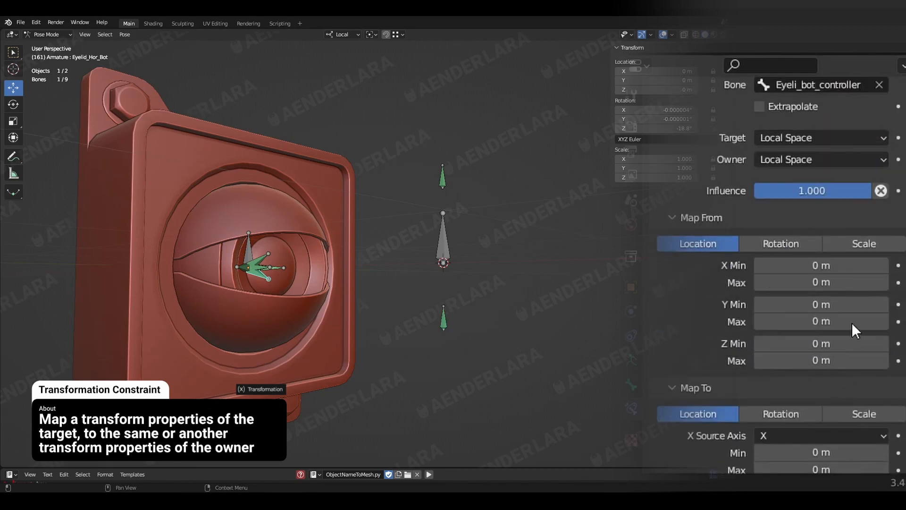
pyautogui.click(817, 305)
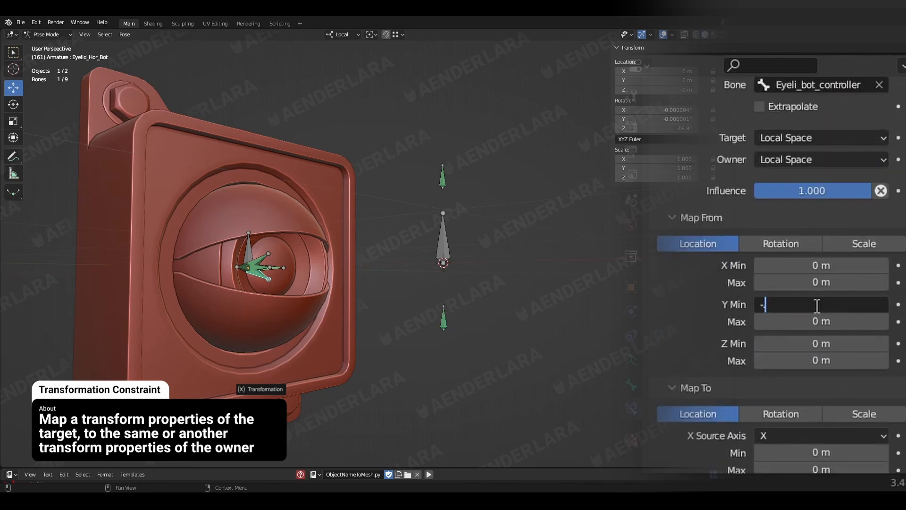
pyautogui.write('-.2')
pyautogui.press('Return')
# Map the Transformation constraint to Rotation with a Z Min of -75° and Y as the Z source axis
pyautogui.scroll(-4, 816, 305)
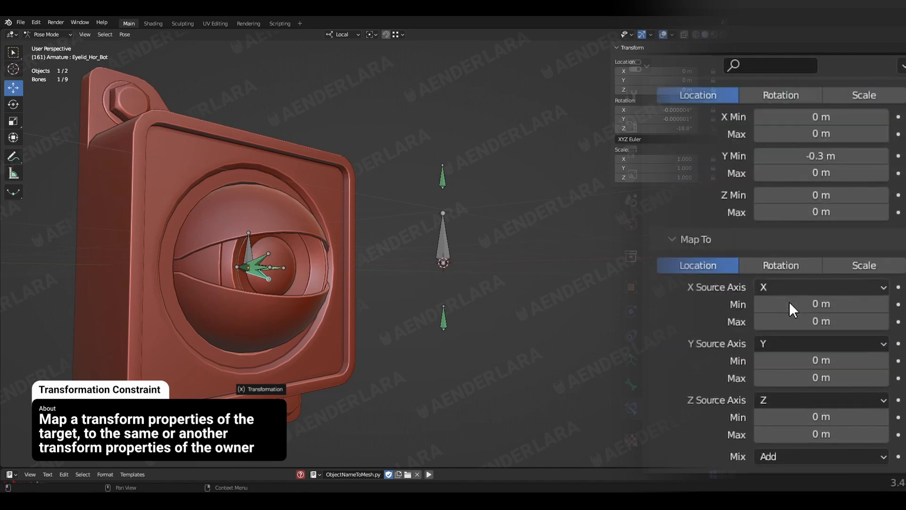
pyautogui.click(781, 265)
pyautogui.click(808, 416)
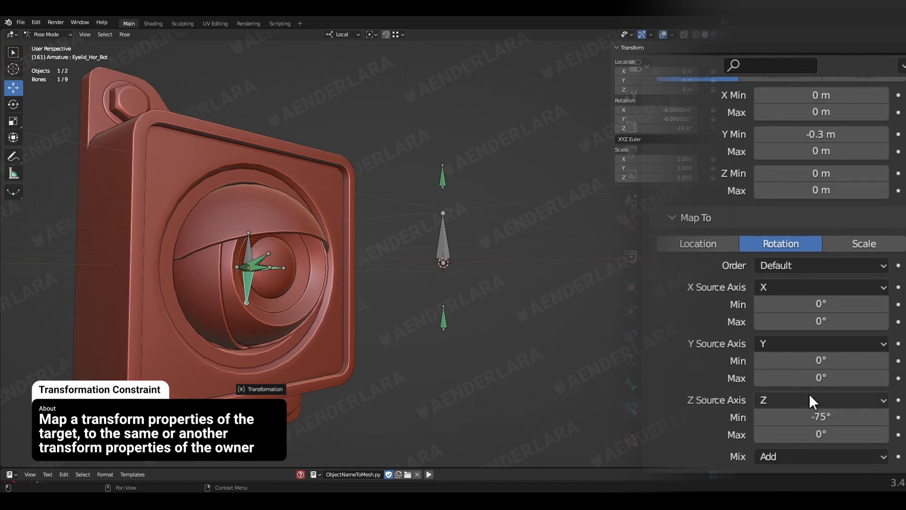
pyautogui.click(809, 400)
pyautogui.click(782, 363)
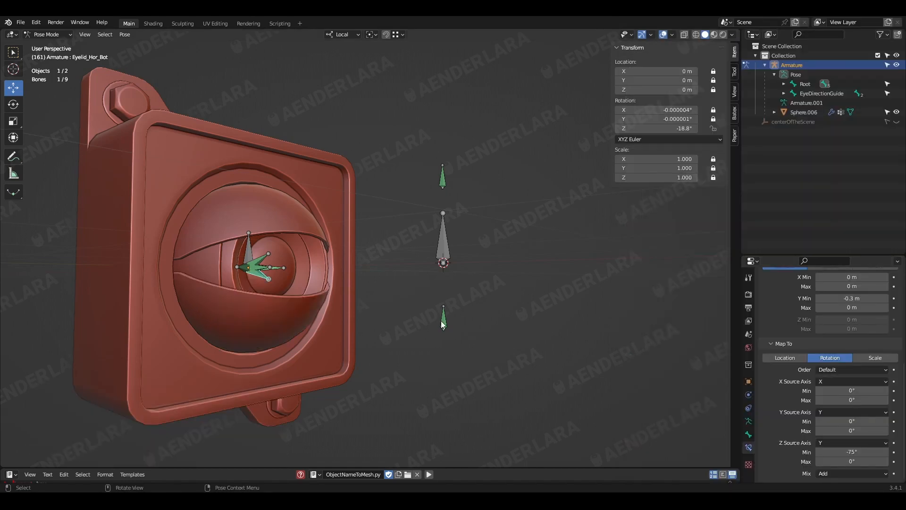
# Move the Eyeli_bot_controller bone along its local Y axis to test the lower eyelid
pyautogui.click(443, 317)
pyautogui.press('g')
pyautogui.press('y')
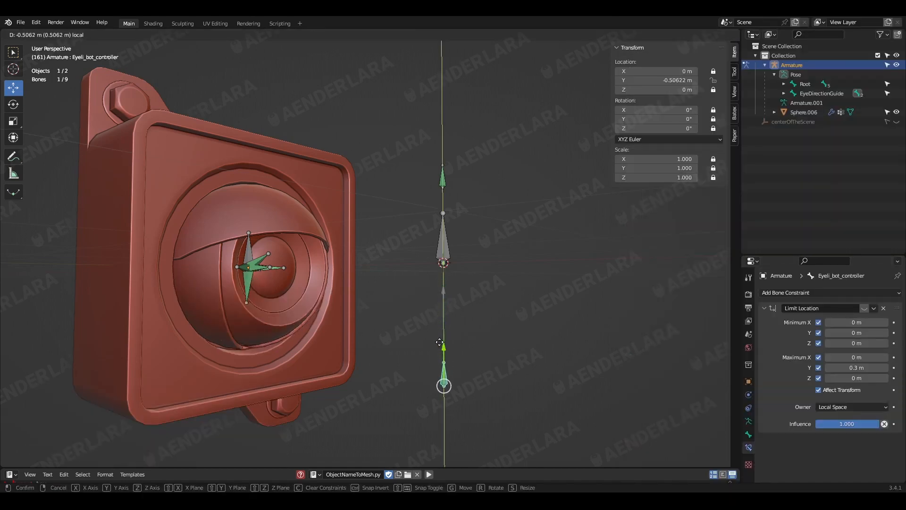
pyautogui.click(431, 276)
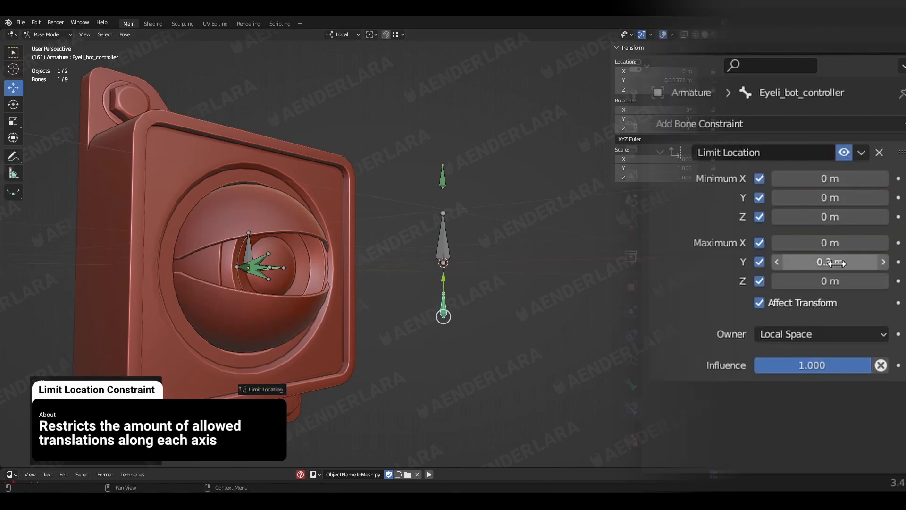
# Set Eyeli_bot_controller's Limit Location constraint to a Maximum Y of 0 m and a Minimum Y of -0.3 m
pyautogui.click(839, 268)
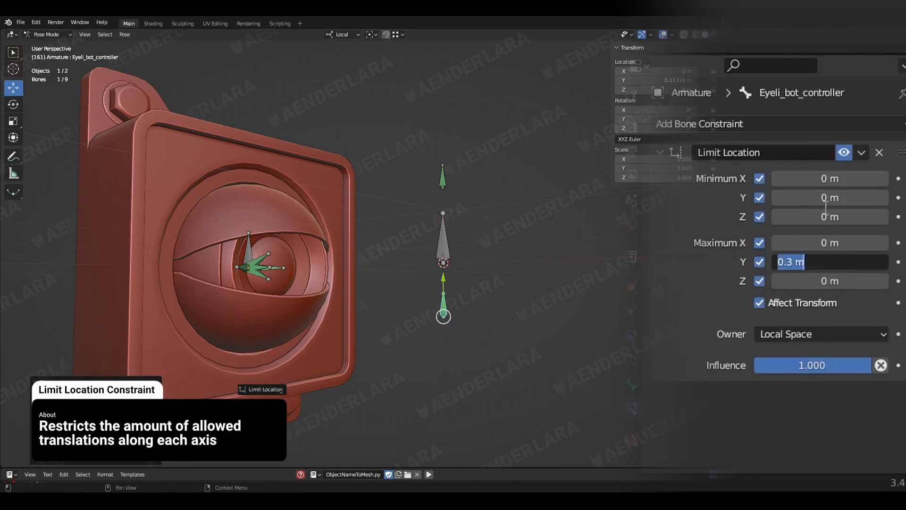
pyautogui.write('0')
pyautogui.press('Return')
pyautogui.click(833, 198)
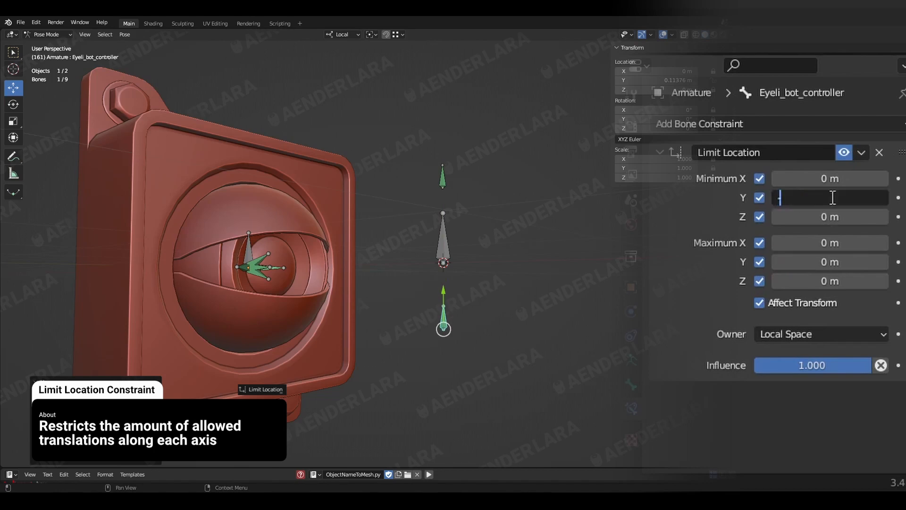
pyautogui.write('-.3')
pyautogui.press('Return')
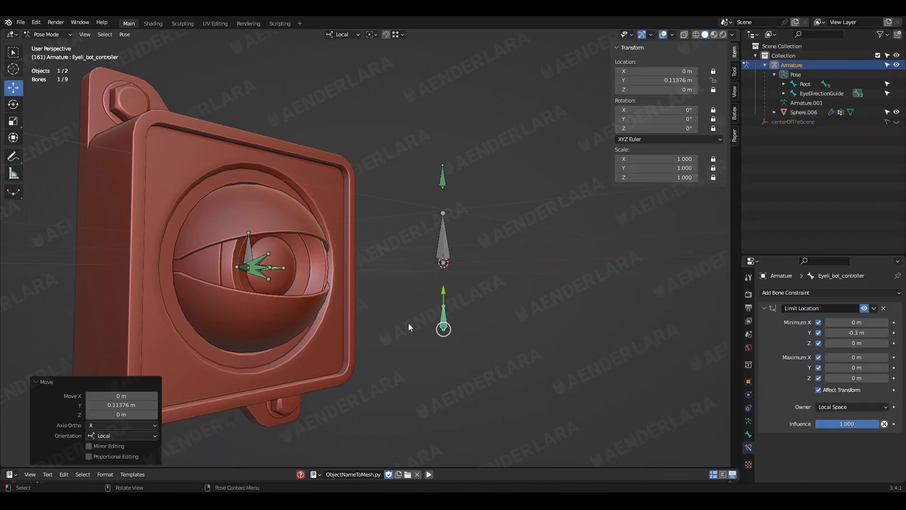
# Move the Eyeli_bot_controller bone down and up along its local Y axis to test its new location limits
pyautogui.moveTo(443, 296); pyautogui.dragTo(444, 337)
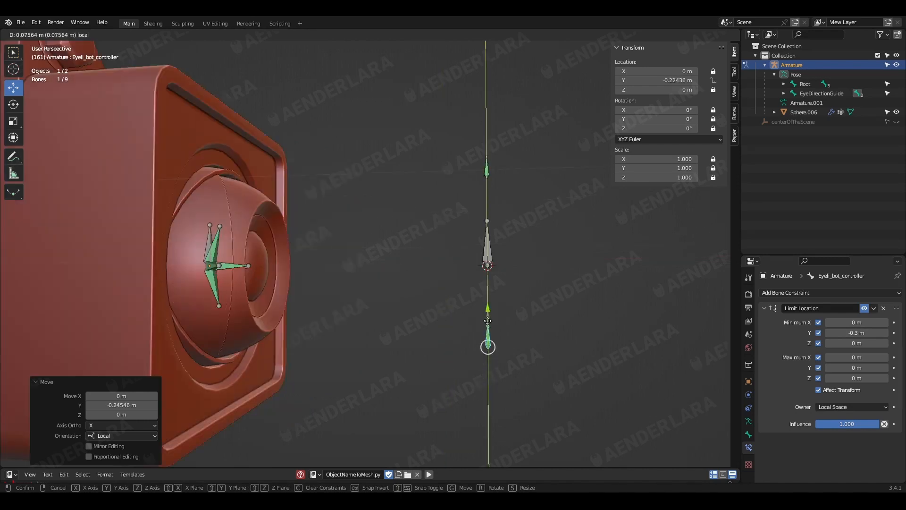
pyautogui.moveTo(486, 331)
pyautogui.mouseDown()
pyautogui.moveTo(488, 295)
pyautogui.moveTo(480, 329)
pyautogui.mouseUp()
# Set the mix mode of the Eyelid_Hor_Bot bone's Transformation constraint to Replace
pyautogui.click(213, 301)
pyautogui.scroll(-5, 826, 359)
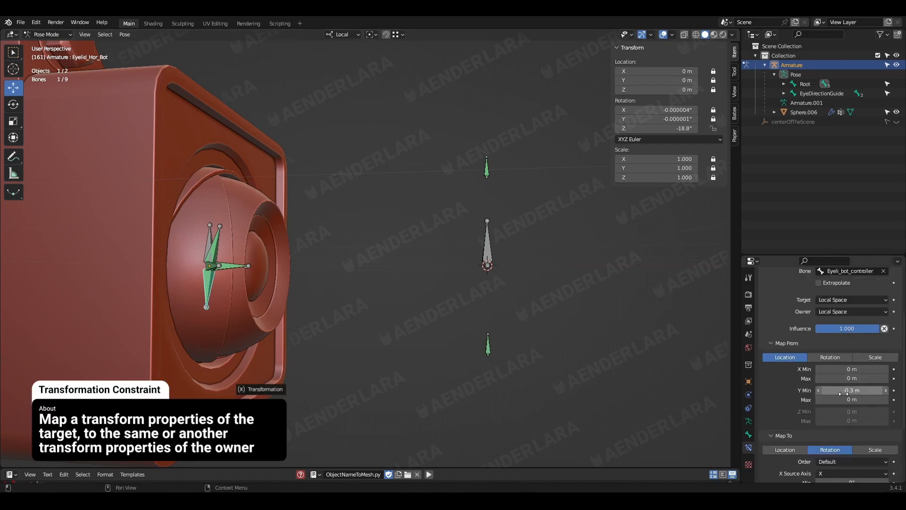
pyautogui.click(852, 474)
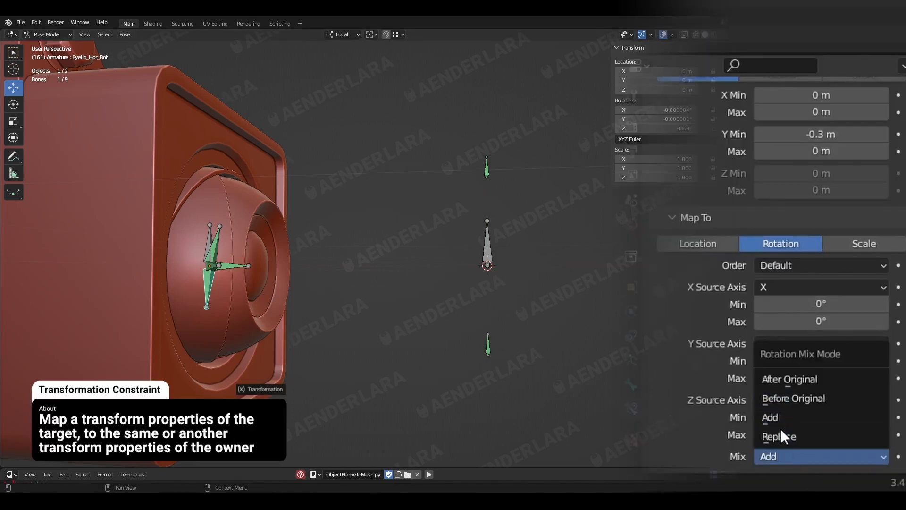
pyautogui.click(826, 460)
# Move the bottom and top controller bones along their local Y axes to test the horizontal eyelids
pyautogui.click(483, 350)
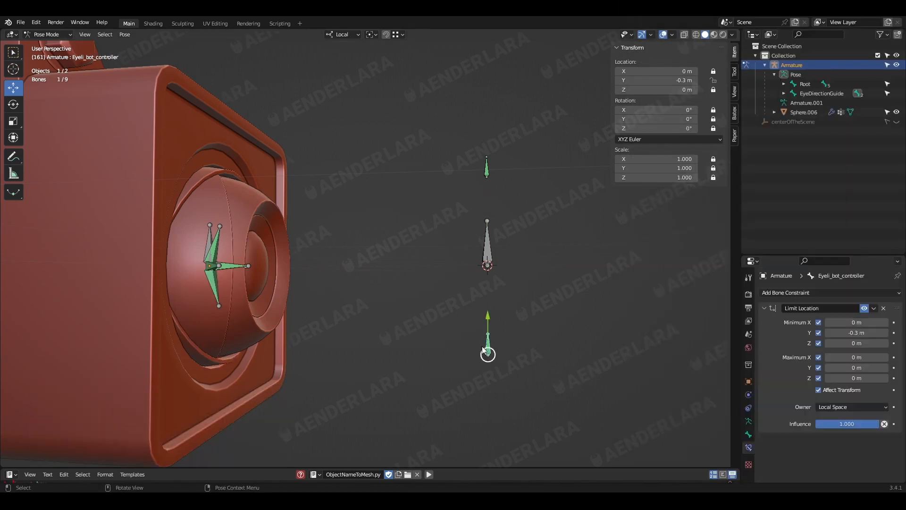
pyautogui.moveTo(488, 325); pyautogui.dragTo(483, 234)
pyautogui.moveTo(487, 167)
pyautogui.mouseDown()
pyautogui.moveTo(487, 212)
pyautogui.moveTo(487, 177)
pyautogui.mouseUp()
pyautogui.moveTo(489, 315)
pyautogui.mouseDown()
pyautogui.moveTo(487, 354)
pyautogui.moveTo(486, 330)
pyautogui.mouseUp()
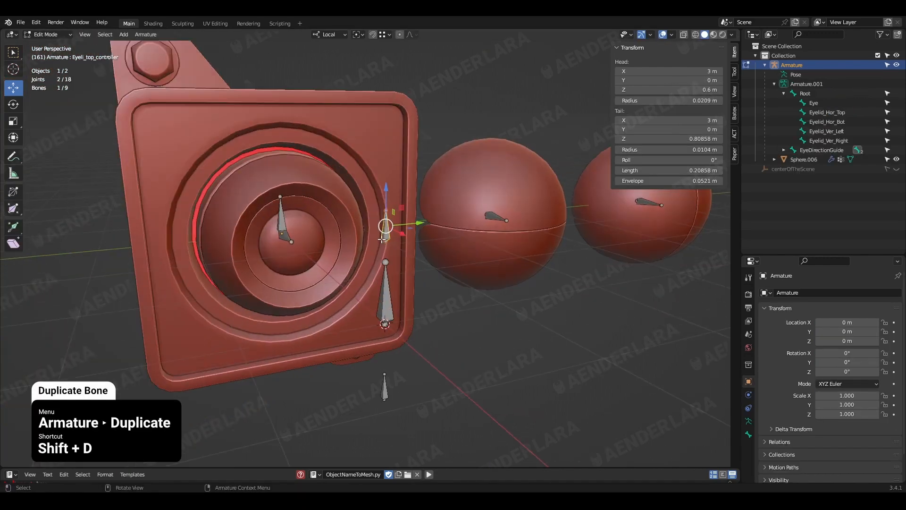
# Duplicate the Eyeli_top_controller bone, offsetting the copy -0.6 m along local Z and 0.6 m along Y
pyautogui.hotkey('shift', 'd')
pyautogui.press('z')
pyautogui.press('z')
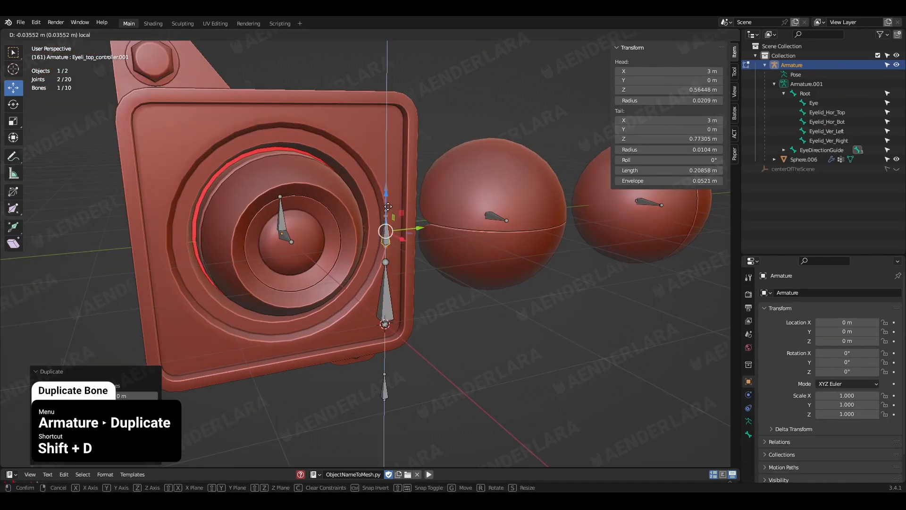
pyautogui.click(392, 284)
pyautogui.click(101, 414)
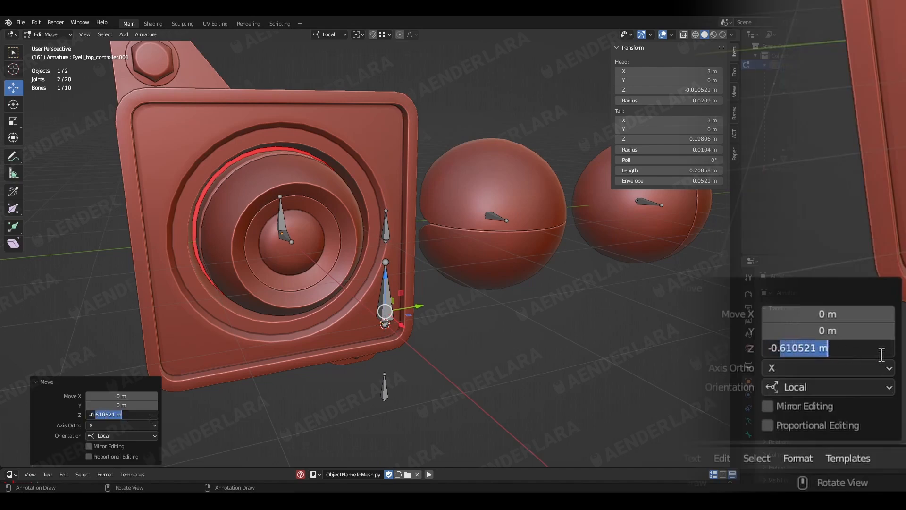
pyautogui.press('Return')
pyautogui.press('BackSpace')
pyautogui.moveTo(122, 405); pyautogui.dragTo(141, 404)
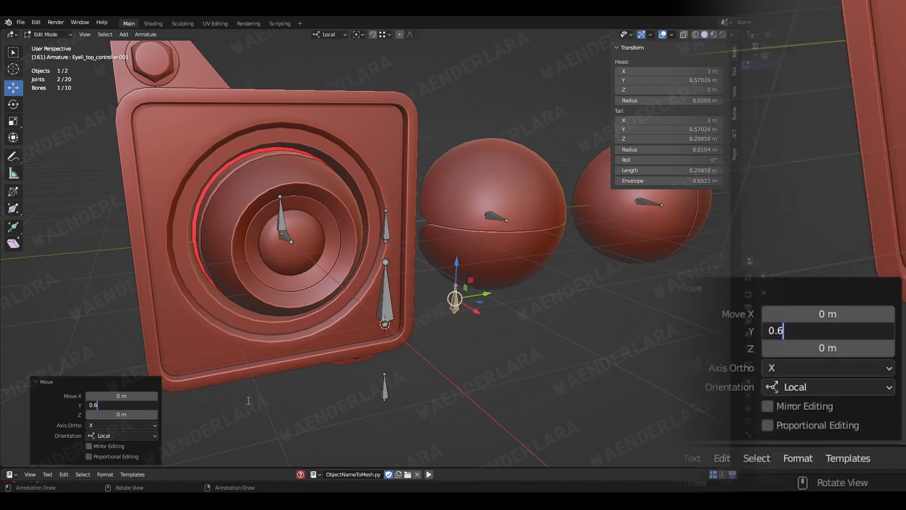
pyautogui.press('Return')
# In Pose Mode, set the Maximum Y of Eyeli_top_controller.001's Limit Location constraint to 0 m
pyautogui.click(51, 34)
pyautogui.click(50, 70)
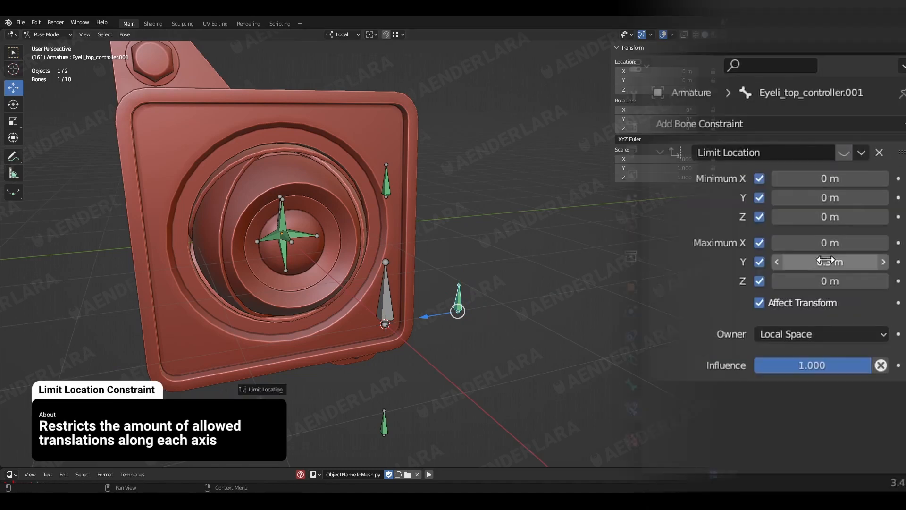
pyautogui.write('0')
pyautogui.press('Return')
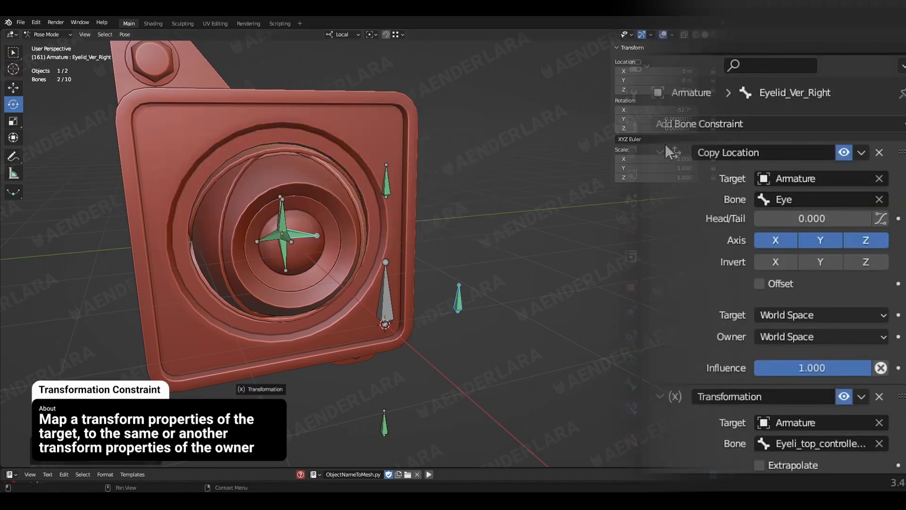
# Set both the target and owner of Eyelid_Ver_Right's Transformation constraint to Local Space
pyautogui.click(669, 152)
pyautogui.click(803, 275)
pyautogui.click(784, 378)
pyautogui.click(765, 298)
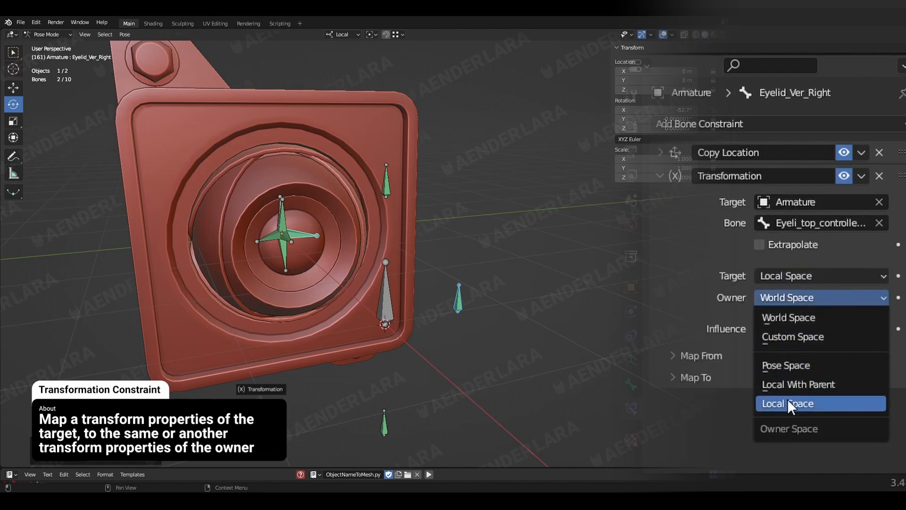
pyautogui.click(788, 404)
# Set the Transformation constraint's Map From location Z Min to -0.3 m
pyautogui.click(701, 355)
pyautogui.scroll(-3, 708, 359)
pyautogui.click(794, 418)
pyautogui.write('-')
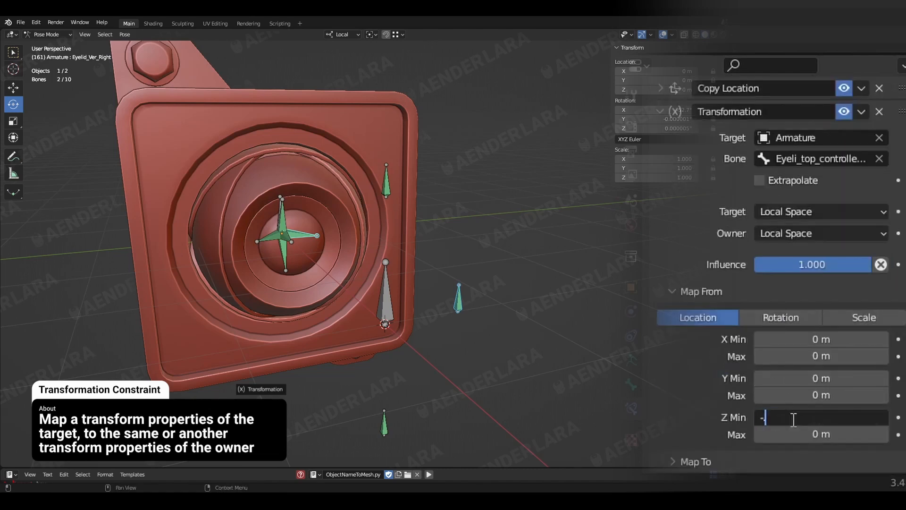
pyautogui.press('Return')
pyautogui.click(794, 419)
pyautogui.write('-.3')
pyautogui.press('Return')
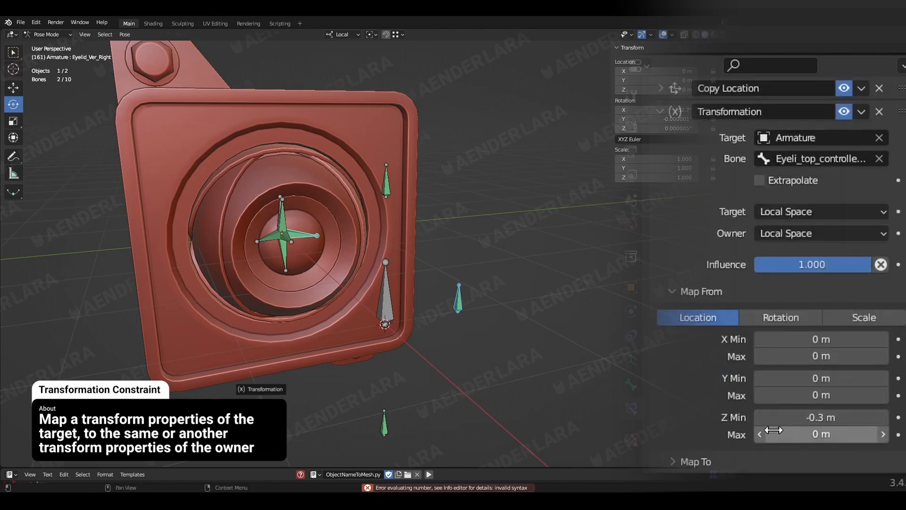
# Map the Eyelid_Ver_Right Transformation constraint to Rotation with the mix mode Replace
pyautogui.click(696, 462)
pyautogui.scroll(-8, 785, 413)
pyautogui.click(780, 279)
pyautogui.scroll(-2, 779, 329)
pyautogui.click(822, 457)
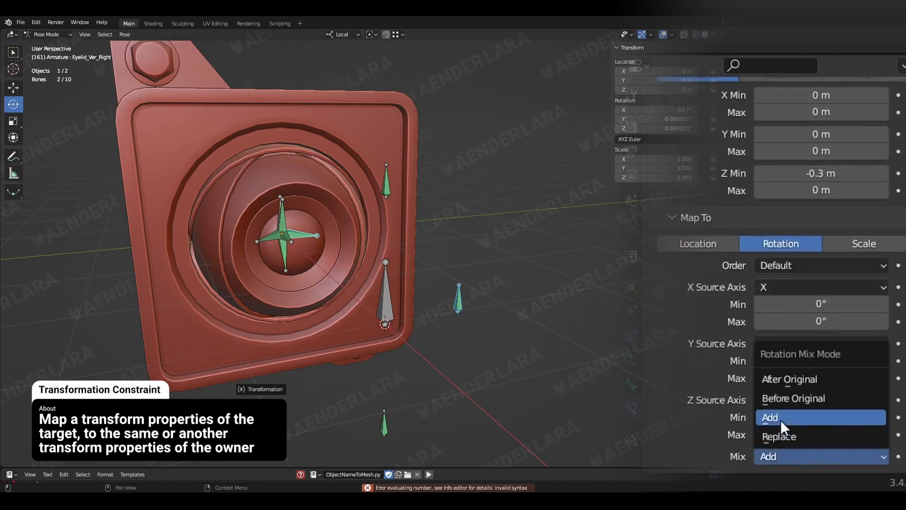
pyautogui.click(779, 433)
# Set the mapped rotation's X Min to -75° and its X source axis to Z
pyautogui.click(813, 304)
pyautogui.write('-75')
pyautogui.click(811, 287)
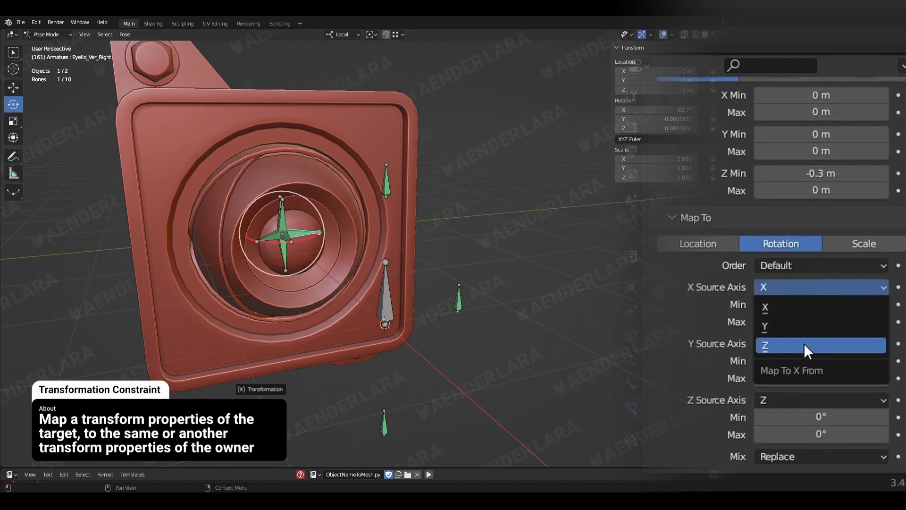
pyautogui.click(766, 346)
# Move the Eyeli_top_controller.001 bone along its local Z axis to test the right vertical eyelid
pyautogui.click(456, 304)
pyautogui.press('g')
pyautogui.press('z')
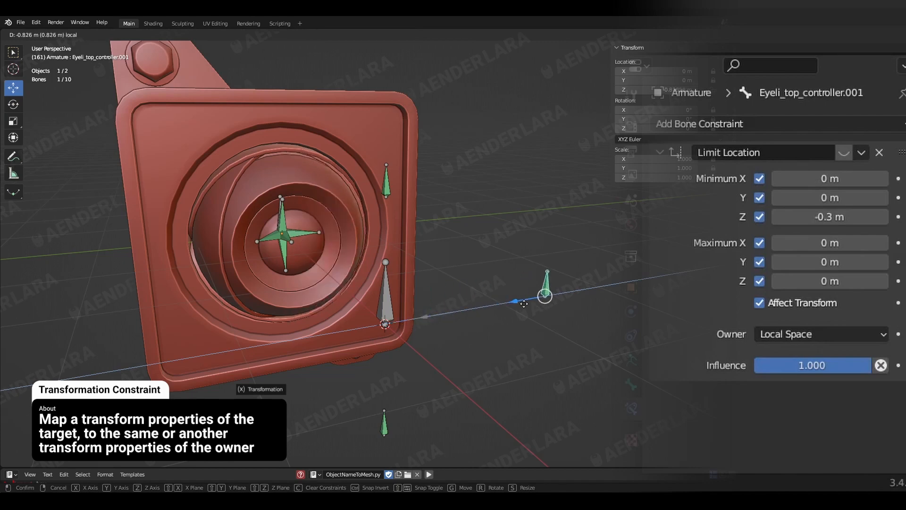
pyautogui.click(427, 313)
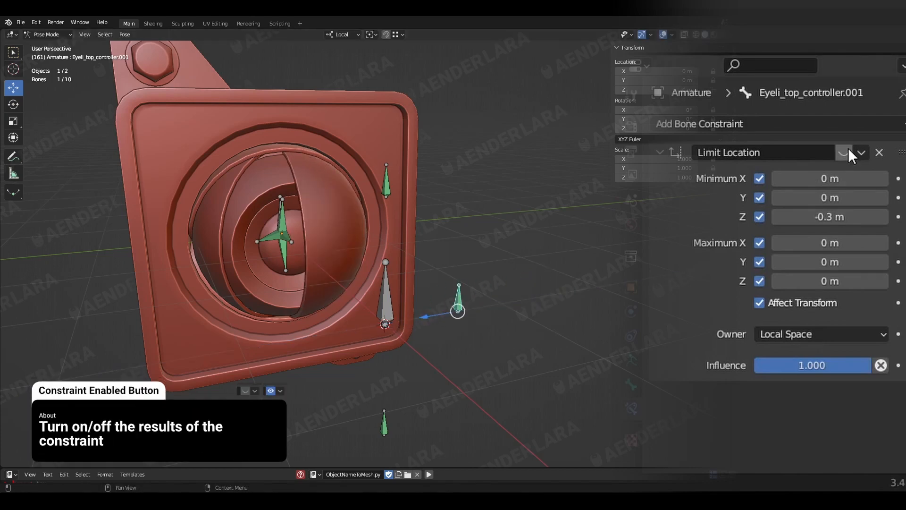
# Test Eyeli_top_controller.001's movement along local Z with its Limit Location constraint enabled
pyautogui.press('g')
pyautogui.press('z')
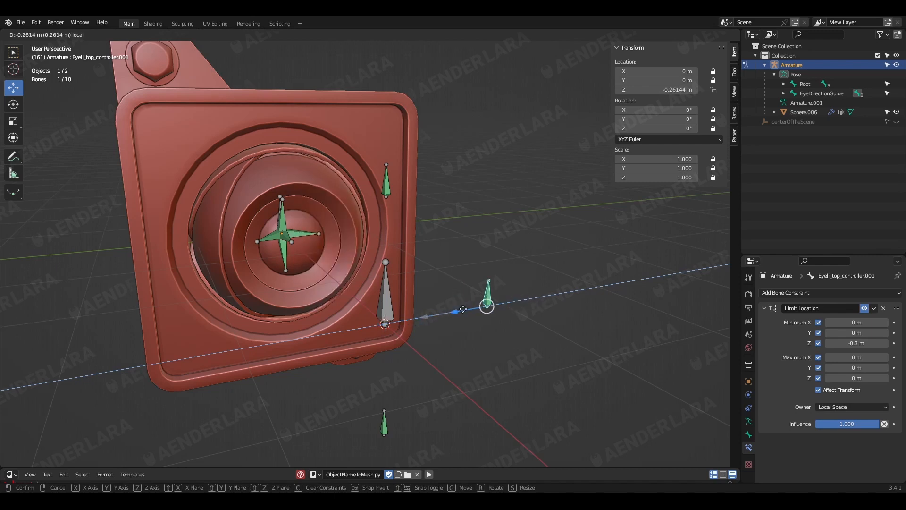
pyautogui.click(296, 270)
pyautogui.moveTo(455, 312); pyautogui.dragTo(438, 319)
# Try rotating the Eyelid_Ver_Left bone by hand, and undo the rotation
pyautogui.click(264, 245)
pyautogui.press('r')
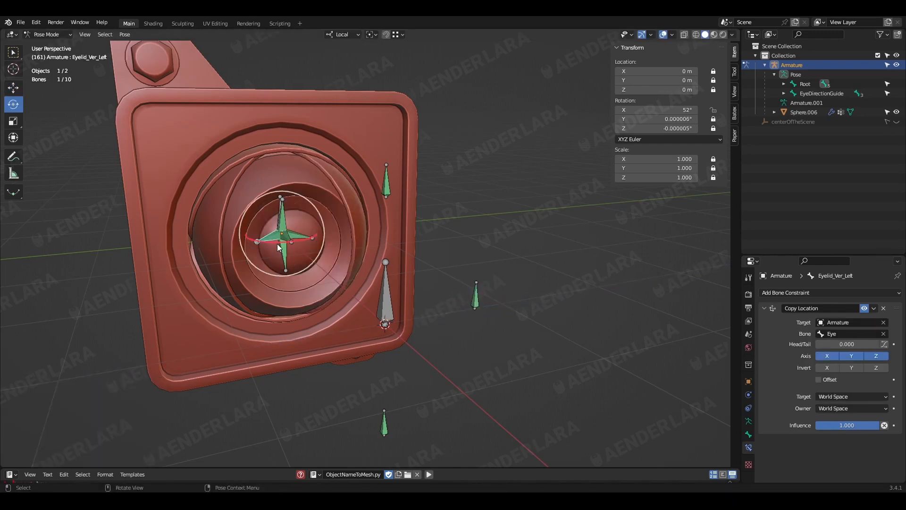
pyautogui.moveTo(282, 243); pyautogui.dragTo(304, 250)
pyautogui.hotkey('ctrl', 'z')
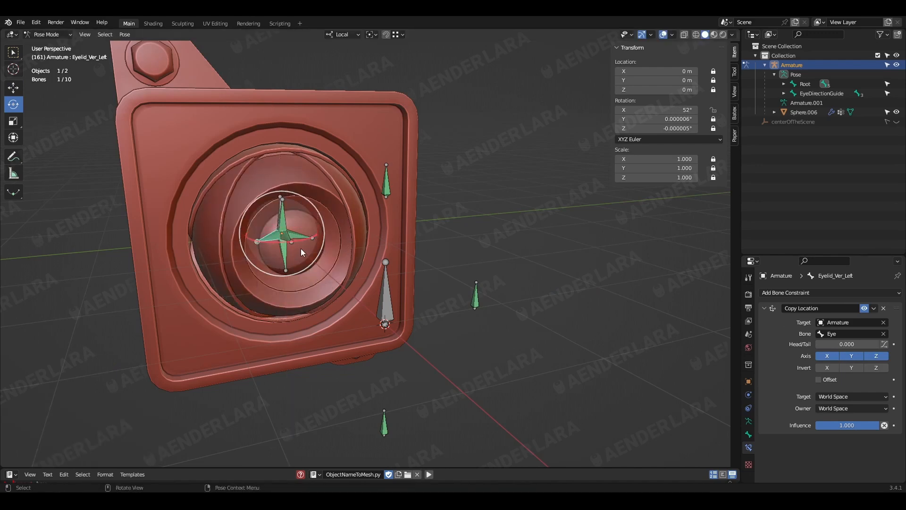
# Add a Copy Rotation constraint to the Eyelid_Ver_Left bone with Eyelid_Ver_Right as its target
pyautogui.click(303, 243)
pyautogui.click(303, 240)
pyautogui.keyDown('shift'); pyautogui.click(269, 242); pyautogui.keyUp('shift')
pyautogui.hotkey('shift', 'ctrl', 'c')
pyautogui.click(231, 158)
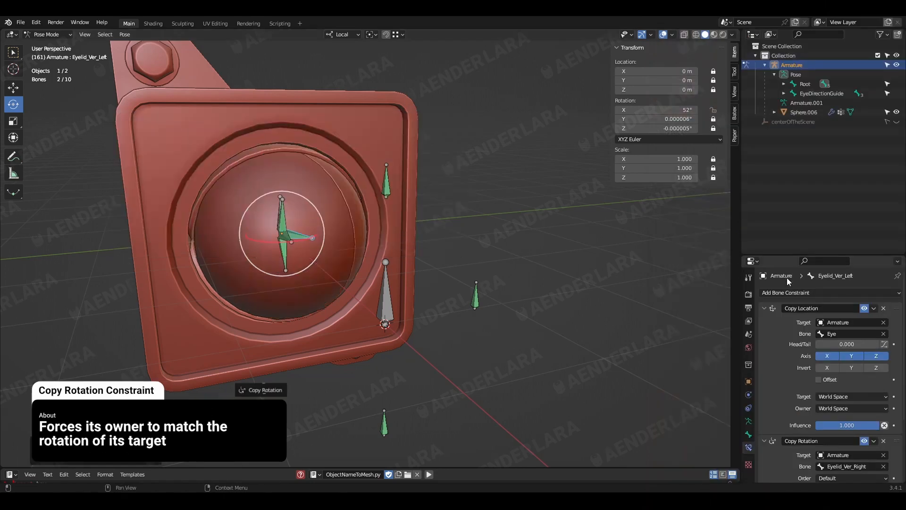
# Set the Copy Rotation constraint's target and owner to Local Space, copying only the X axis, inverted
pyautogui.click(764, 308)
pyautogui.click(846, 412)
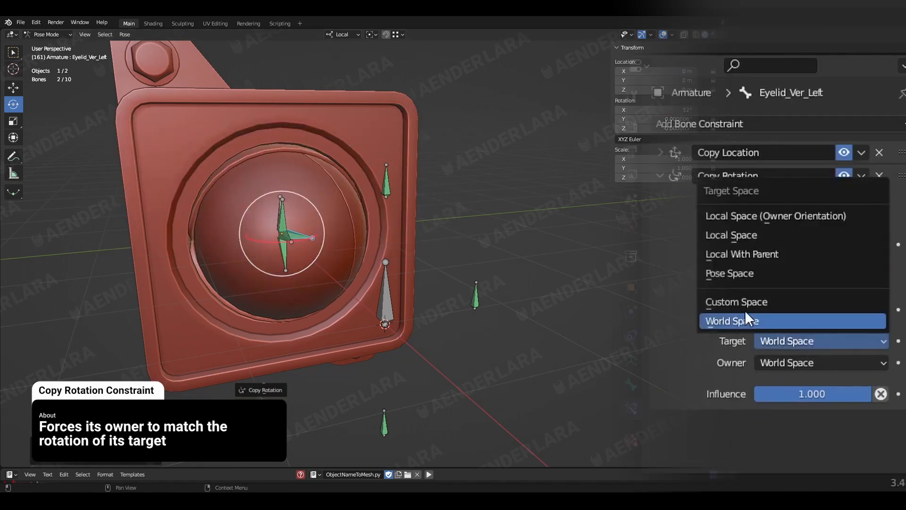
pyautogui.click(835, 379)
pyautogui.click(784, 236)
pyautogui.click(803, 362)
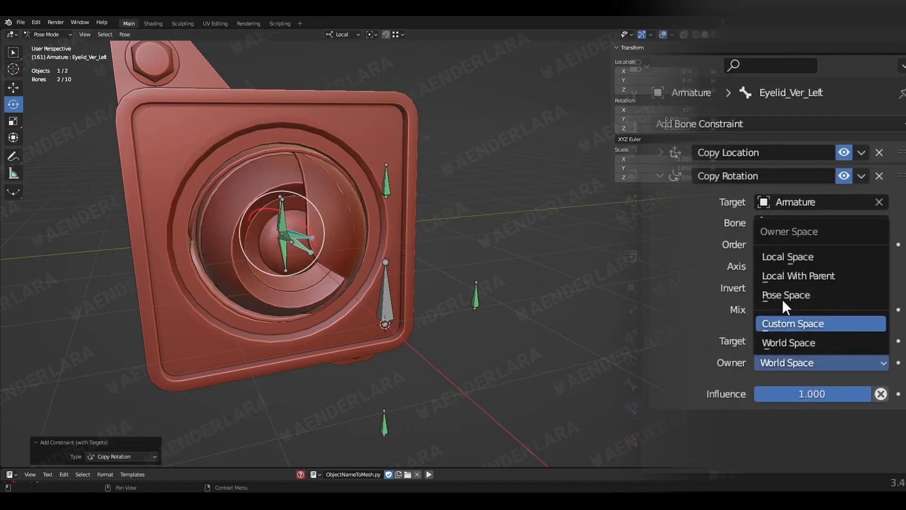
pyautogui.click(789, 259)
pyautogui.click(831, 268)
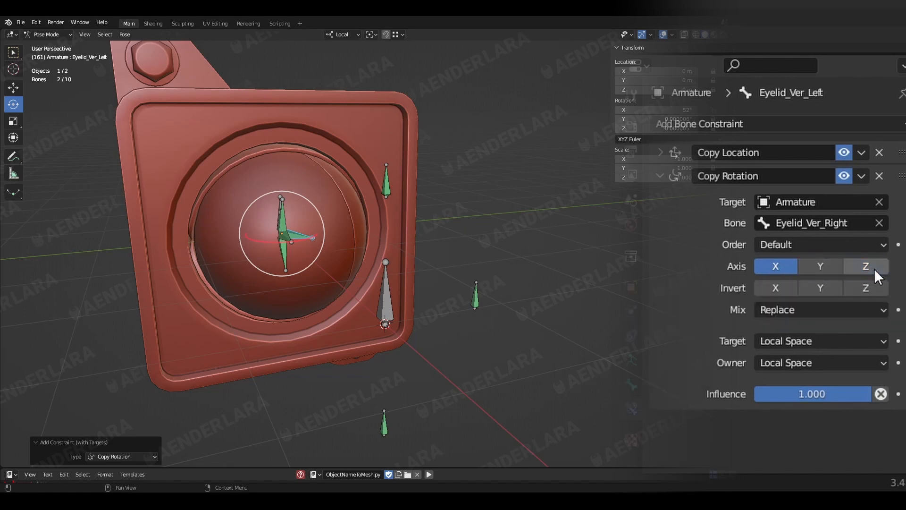
pyautogui.click(775, 288)
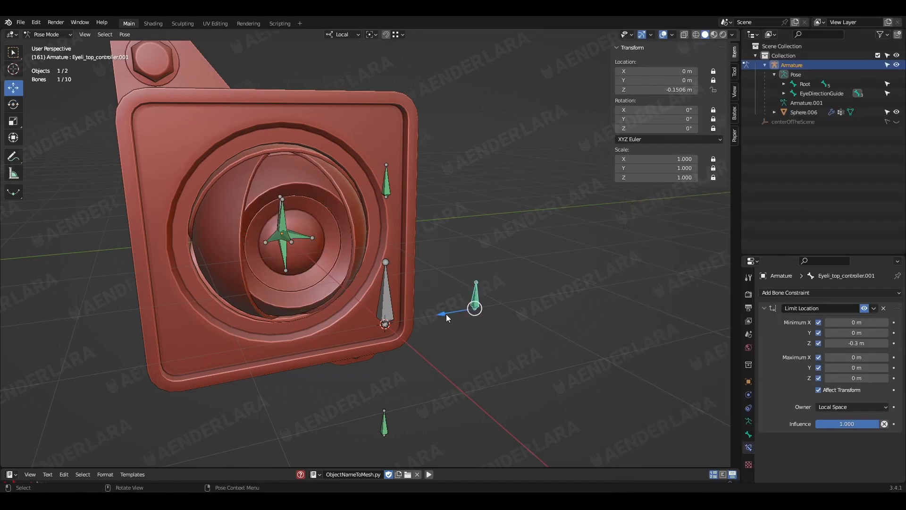
# Test the rig by moving the side, bottom and top eyelid controllers and raising EyeDirectionGuide about 0.59 m
pyautogui.moveTo(448, 318); pyautogui.dragTo(476, 315)
pyautogui.click(383, 425)
pyautogui.moveTo(384, 395); pyautogui.dragTo(388, 349)
pyautogui.click(391, 194)
pyautogui.moveTo(386, 161); pyautogui.dragTo(386, 203)
pyautogui.click(385, 276)
pyautogui.moveTo(386, 294); pyautogui.dragTo(386, 210)
# Move the side controller toward the eye, lower the bottom controller and raise the top one to test the eyelids
pyautogui.moveTo(396, 212); pyautogui.dragTo(421, 218, button='middle')
pyautogui.click(489, 193)
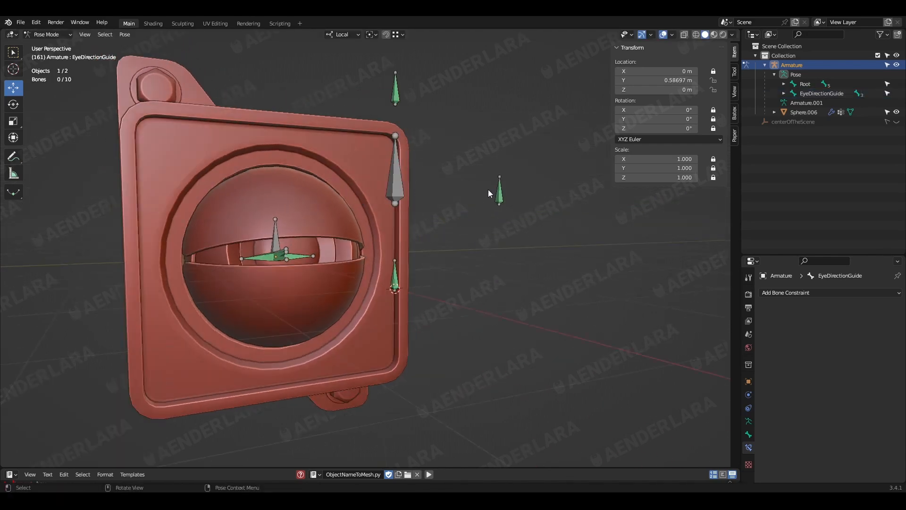
pyautogui.click(500, 202)
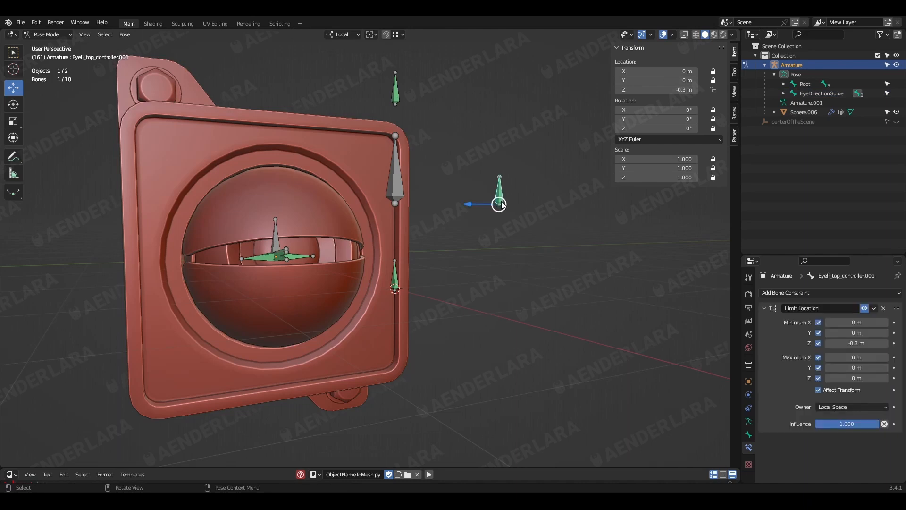
pyautogui.moveTo(493, 203); pyautogui.dragTo(463, 194)
pyautogui.click(395, 279)
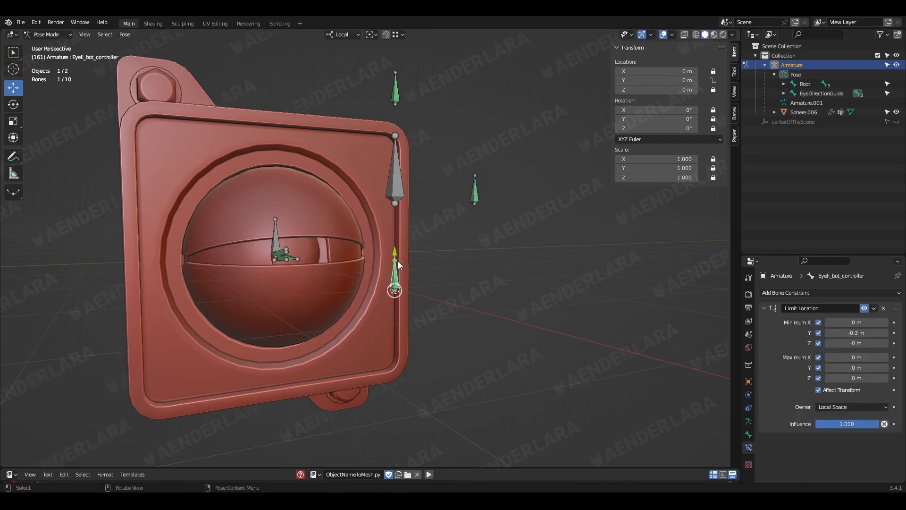
pyautogui.moveTo(399, 265); pyautogui.dragTo(399, 299)
pyautogui.click(397, 88)
pyautogui.moveTo(396, 97); pyautogui.dragTo(395, 66)
# Reposition EyeDirectionGuide to test the eye's aim, with the side controller at about -0.29 m along Z
pyautogui.click(399, 208)
pyautogui.moveTo(399, 208); pyautogui.dragTo(427, 312)
pyautogui.click(272, 246)
pyautogui.click(429, 314)
pyautogui.moveTo(429, 313); pyautogui.dragTo(333, 342, button='middle')
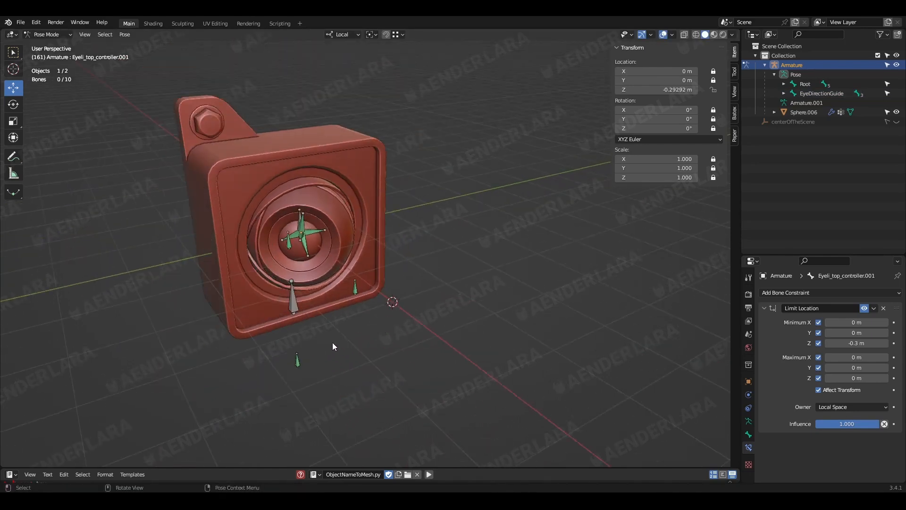
# Clear all transforms of the armature's pose bones
pyautogui.click(304, 324)
pyautogui.press('q')
pyautogui.click(465, 264)
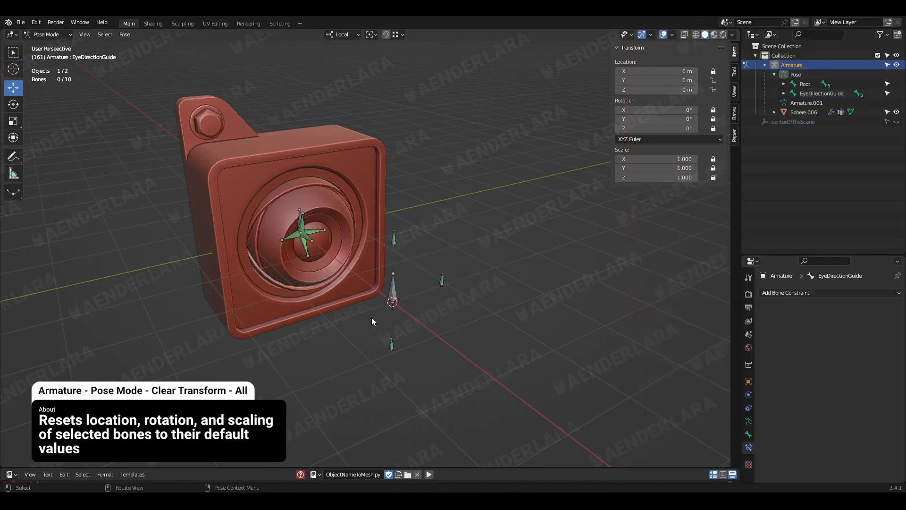
# Move the Root bone freely to test how the rig follows it, and undo the move
pyautogui.moveTo(372, 322); pyautogui.dragTo(326, 255, button='middle')
pyautogui.click(291, 231)
pyautogui.press('g')
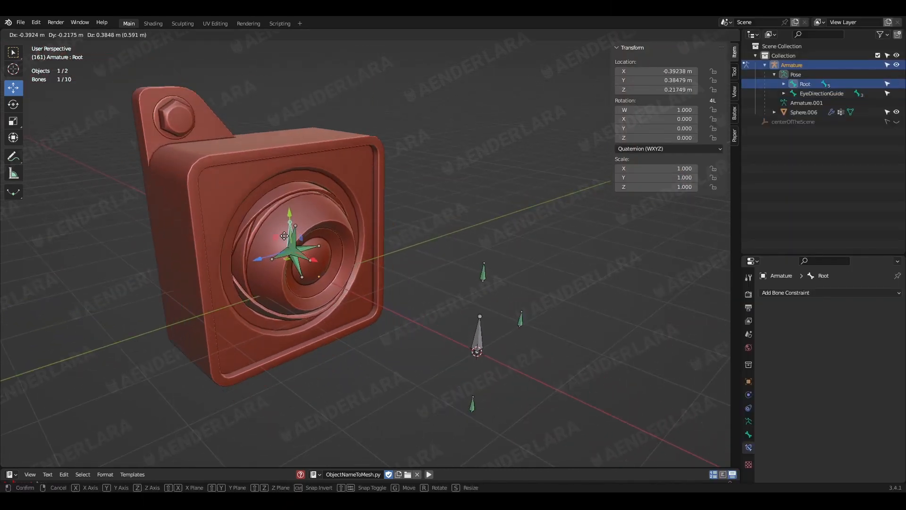
pyautogui.click(322, 232)
pyautogui.hotkey('ctrl', 'z')
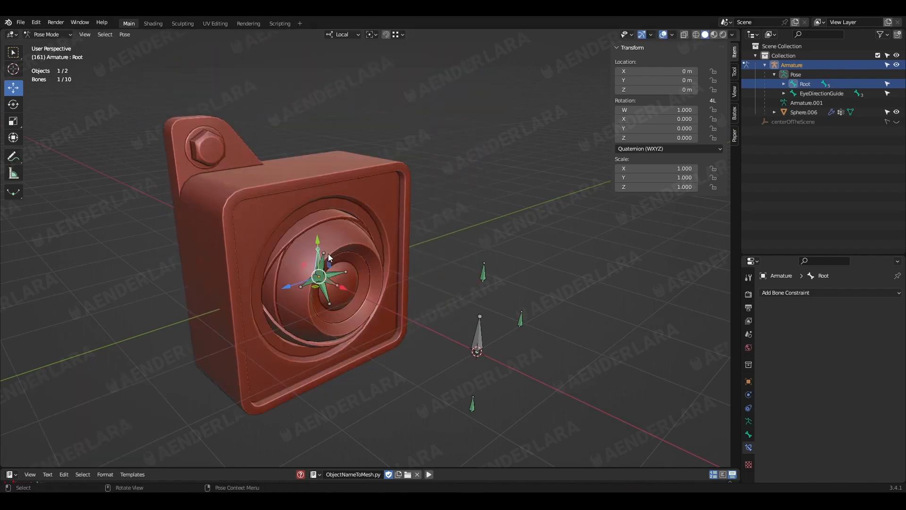
# In Edit Mode, parent EyeDirectionGuide to the Root bone with Keep Offset, and return to Pose Mode
pyautogui.click(48, 55)
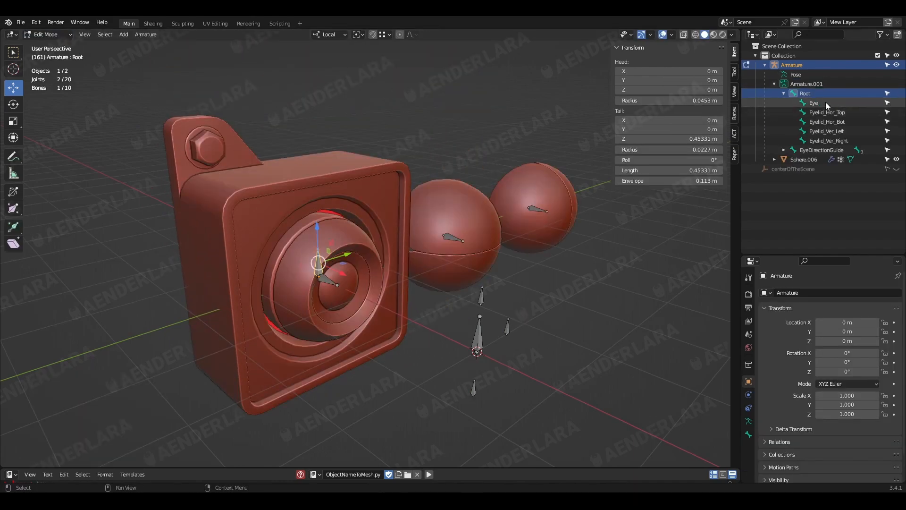
pyautogui.keyDown('ctrl'); pyautogui.click(808, 94); pyautogui.keyUp('ctrl')
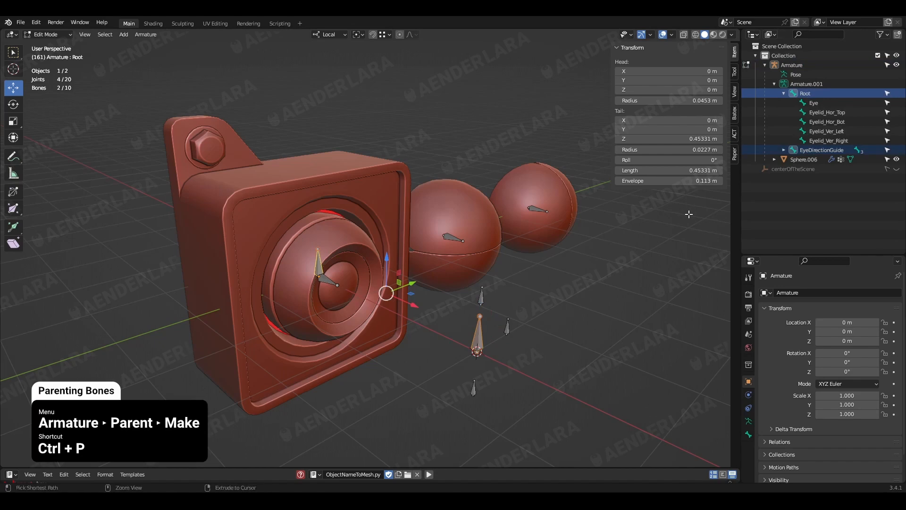
pyautogui.hotkey('ctrl', 'p')
pyautogui.click(690, 216)
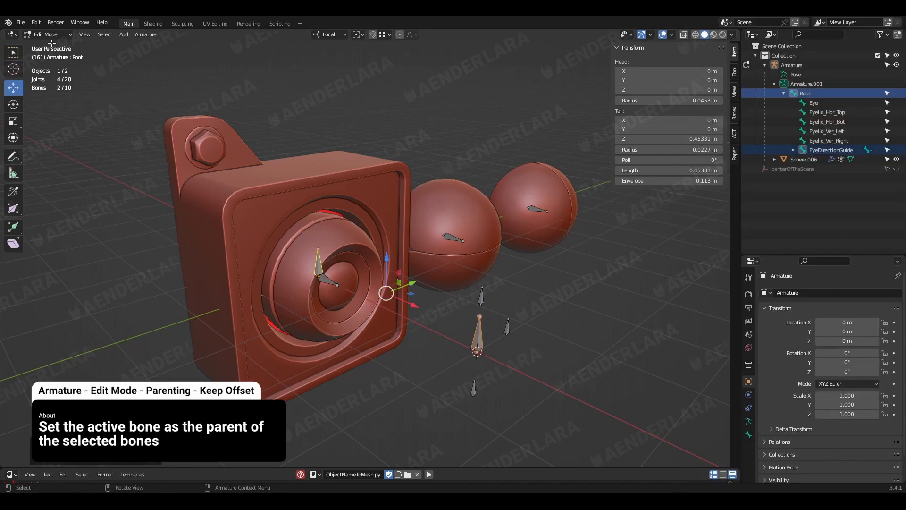
pyautogui.click(48, 35)
pyautogui.click(48, 65)
# Test the Root bone by moving, rotating and scaling it with the controllers parented to it
pyautogui.click(318, 266)
pyautogui.moveTo(316, 286)
pyautogui.mouseDown()
pyautogui.moveTo(312, 248)
pyautogui.moveTo(302, 286)
pyautogui.moveTo(349, 325)
pyautogui.moveTo(304, 286)
pyautogui.mouseUp()
pyautogui.press('r')
pyautogui.hotkey('ctrl', 'z')
pyautogui.scroll(-3, 303, 281)
pyautogui.press('s')
pyautogui.moveTo(399, 295); pyautogui.dragTo(553, 277)
pyautogui.scroll(-5, 549, 279)
# Move the EyeDirectionGuide bone around to test how the eye follows it, and undo the moves
pyautogui.click(470, 304)
pyautogui.click(471, 304)
pyautogui.press('g')
pyautogui.moveTo(470, 304); pyautogui.dragTo(439, 289, button='middle')
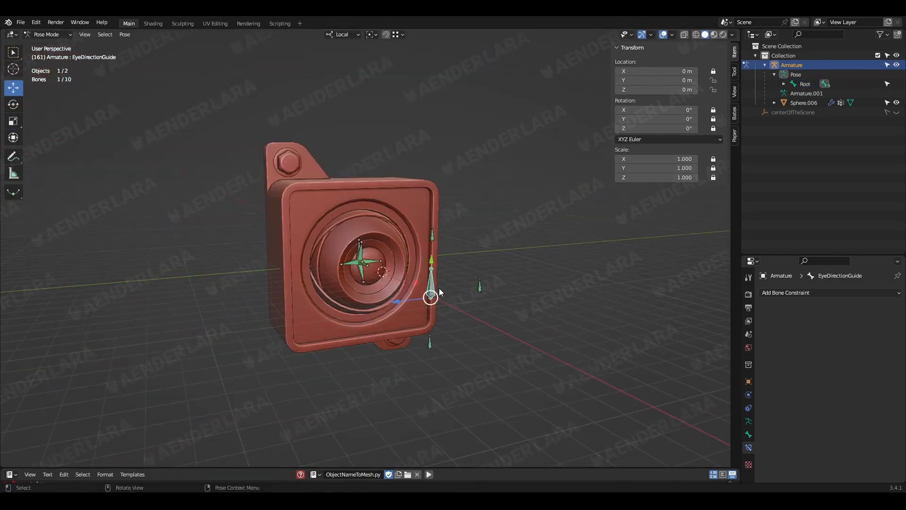
pyautogui.moveTo(432, 295)
pyautogui.mouseDown()
pyautogui.moveTo(277, 307)
pyautogui.moveTo(11, 251)
pyautogui.moveTo(199, 332)
pyautogui.moveTo(425, 293)
pyautogui.mouseUp()
pyautogui.rightClick(425, 293)
pyautogui.moveTo(450, 283); pyautogui.dragTo(461, 322, button='middle')
pyautogui.moveTo(432, 342); pyautogui.dragTo(274, 314)
pyautogui.moveTo(364, 373); pyautogui.dragTo(469, 384, button='middle')
pyautogui.moveTo(503, 342); pyautogui.dragTo(557, 341)
pyautogui.hotkey('ctrl', 'z')
pyautogui.moveTo(585, 340); pyautogui.dragTo(486, 320, button='middle')
pyautogui.hotkey('ctrl', 'z')
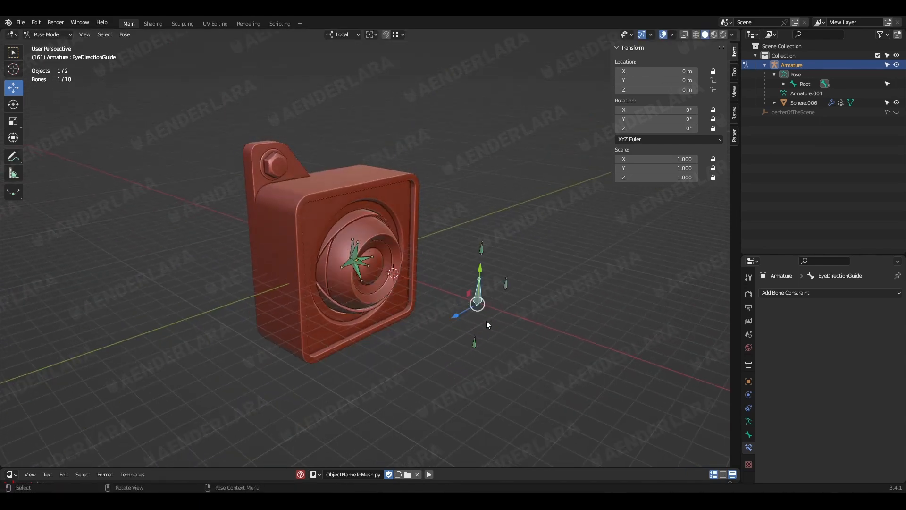
# Unlock EyeDirectionGuide's X location and add a Limit Location constraint to the bone
pyautogui.press('g')
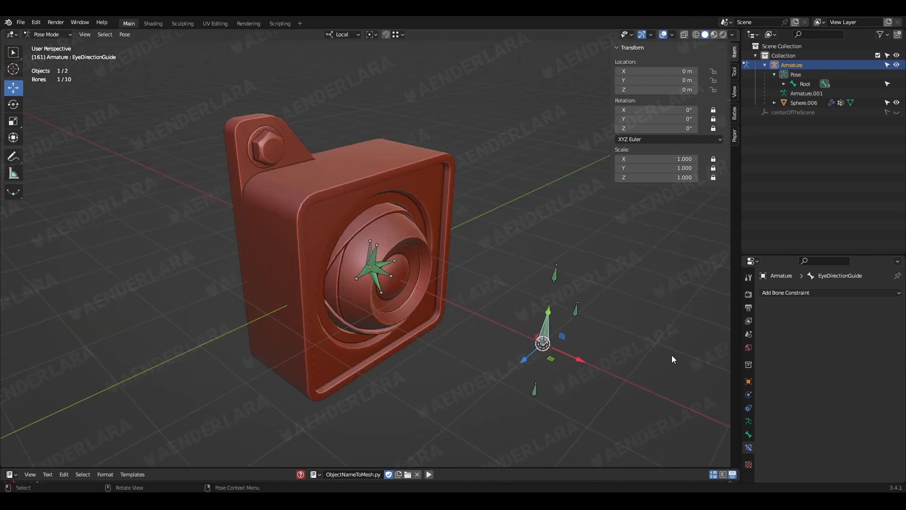
pyautogui.click(786, 292)
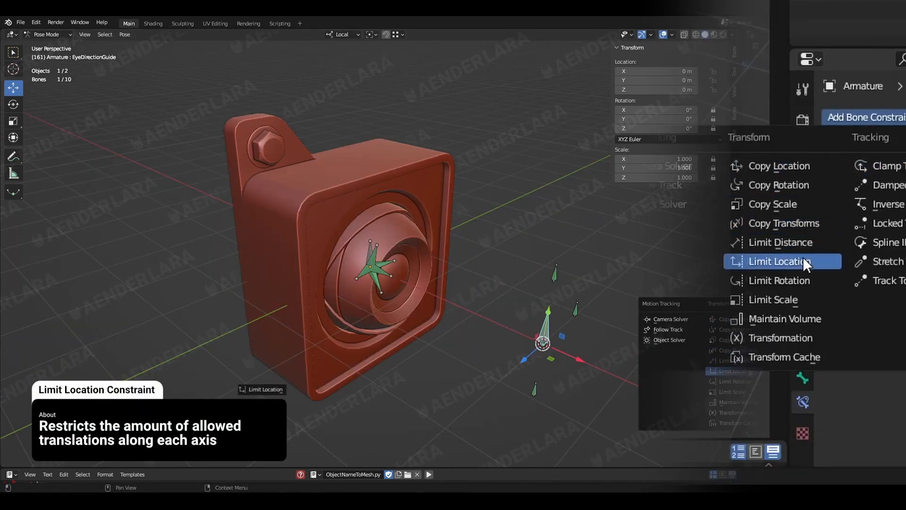
pyautogui.click(729, 368)
# Move EyeDirectionGuide along local X to about -2.58 m and local Z to about 1.62 m to find its travel limit
pyautogui.press('g')
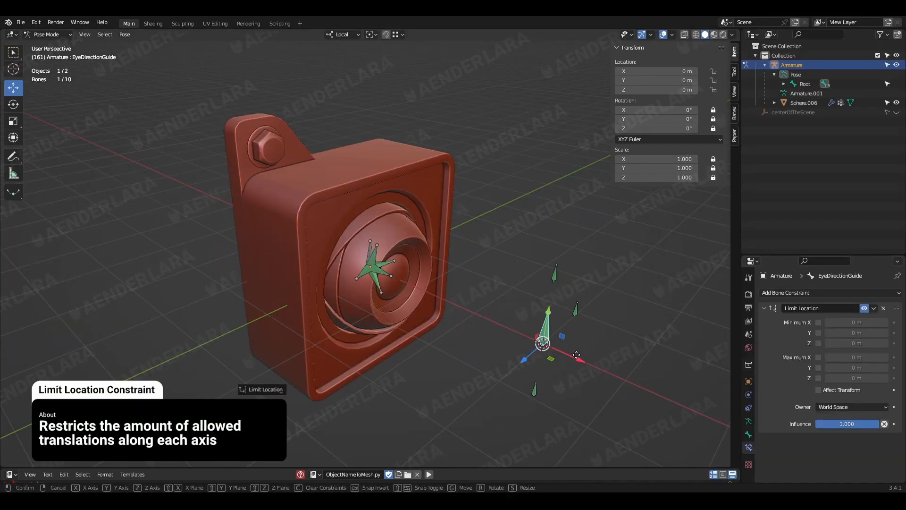
pyautogui.press('x')
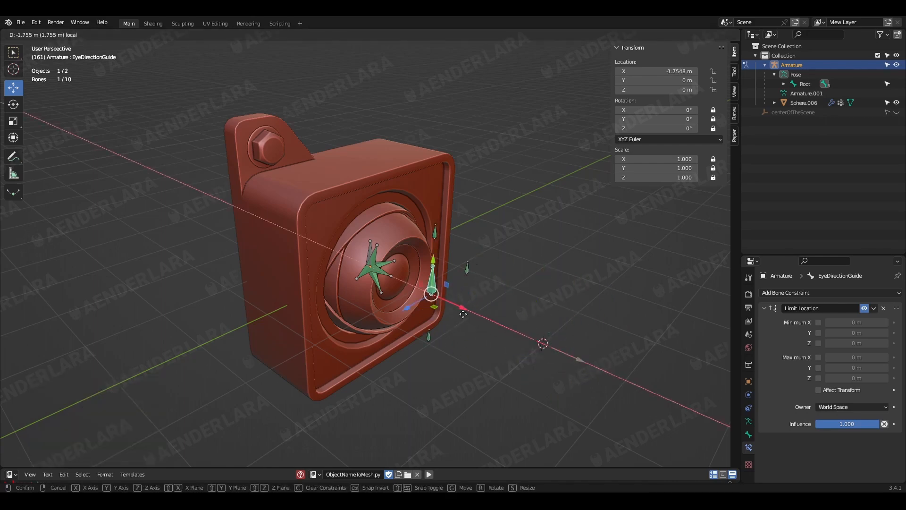
pyautogui.click(417, 318)
pyautogui.press('g')
pyautogui.press('z')
pyautogui.click(335, 349)
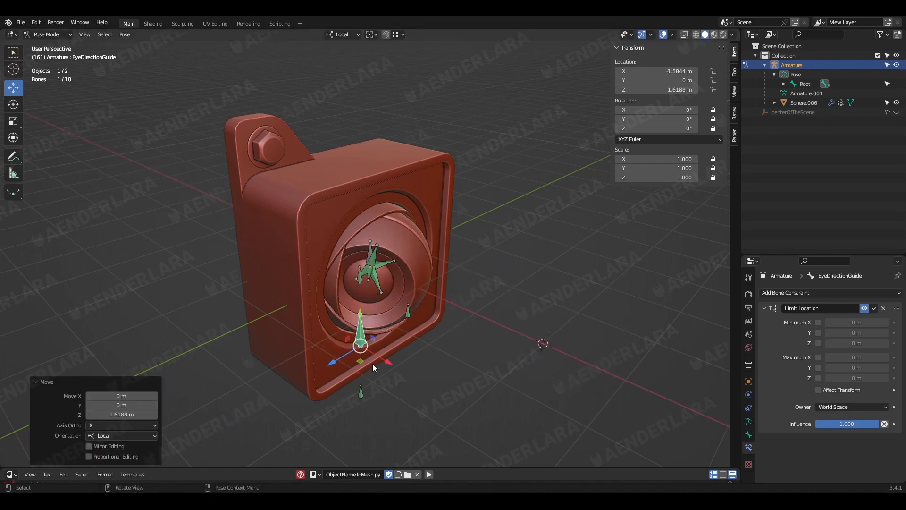
pyautogui.press('g')
pyautogui.press('x')
pyautogui.click(329, 339)
pyautogui.moveTo(329, 338); pyautogui.dragTo(372, 345, button='middle')
pyautogui.press('g')
pyautogui.press('x')
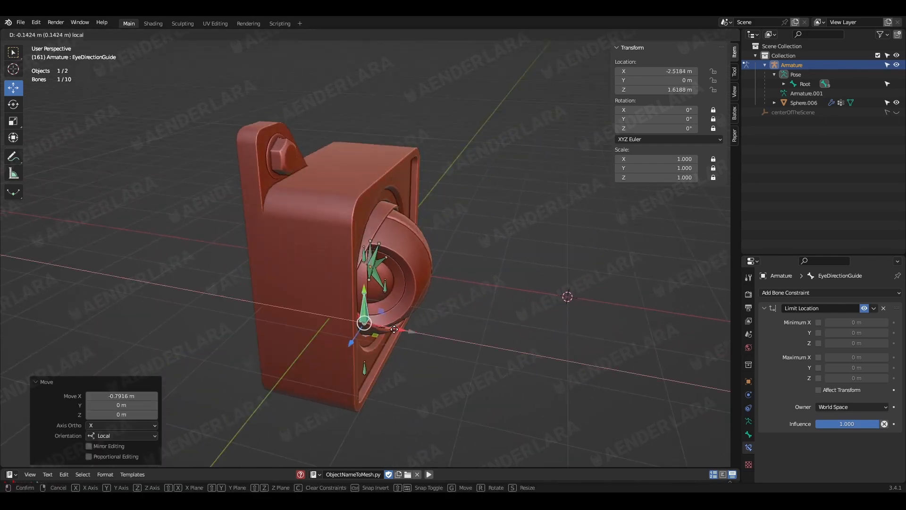
pyautogui.click(368, 347)
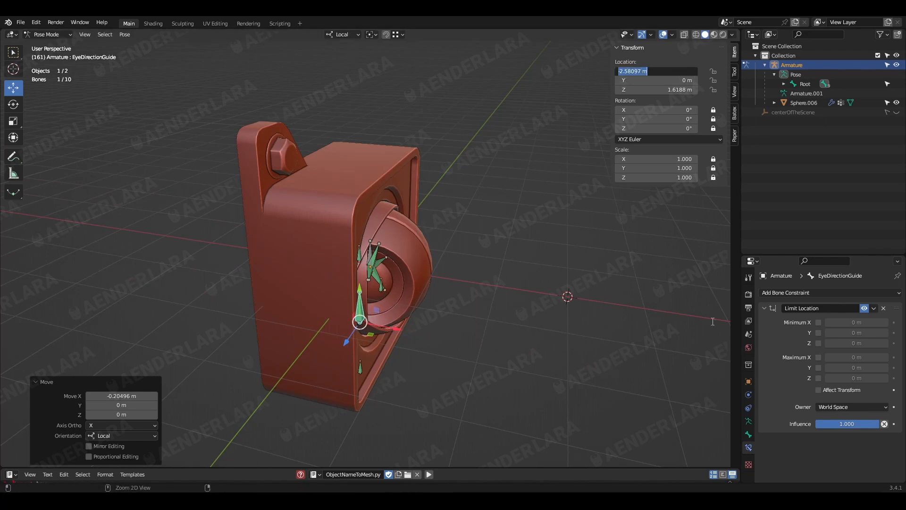
pyautogui.click(712, 322)
# Limit EyeDirectionGuide's X location to minimum -2.6 m and maximum 0 m, with Affect Transform enabled and Local Space as owner
pyautogui.click(758, 180)
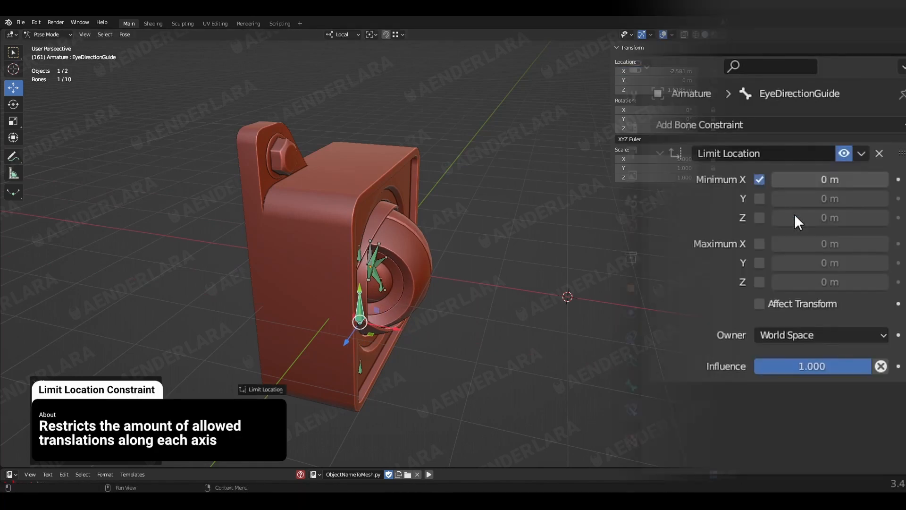
pyautogui.click(825, 248)
pyautogui.click(759, 244)
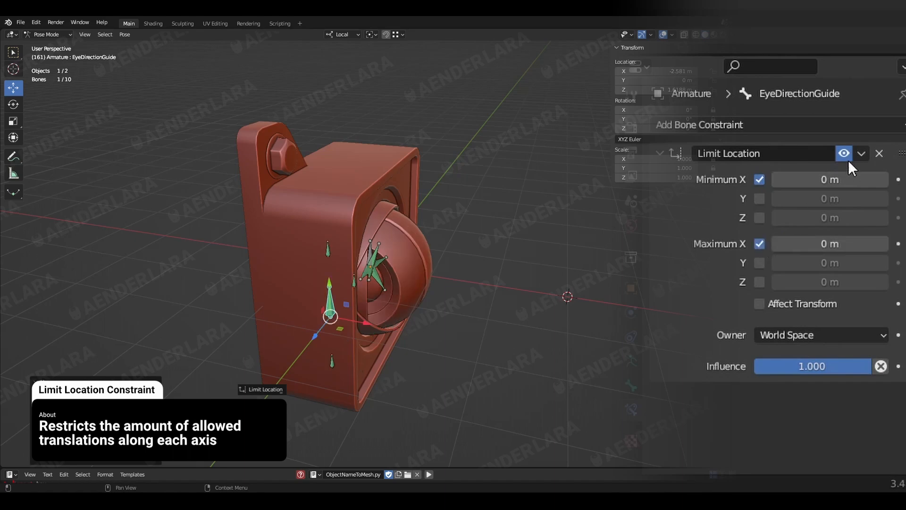
pyautogui.click(846, 179)
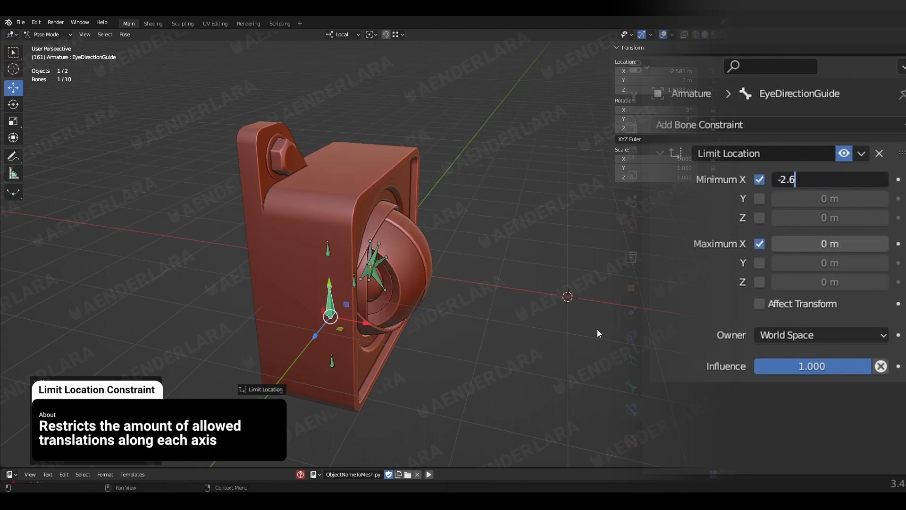
pyautogui.press('Return')
pyautogui.click(793, 303)
pyautogui.click(829, 335)
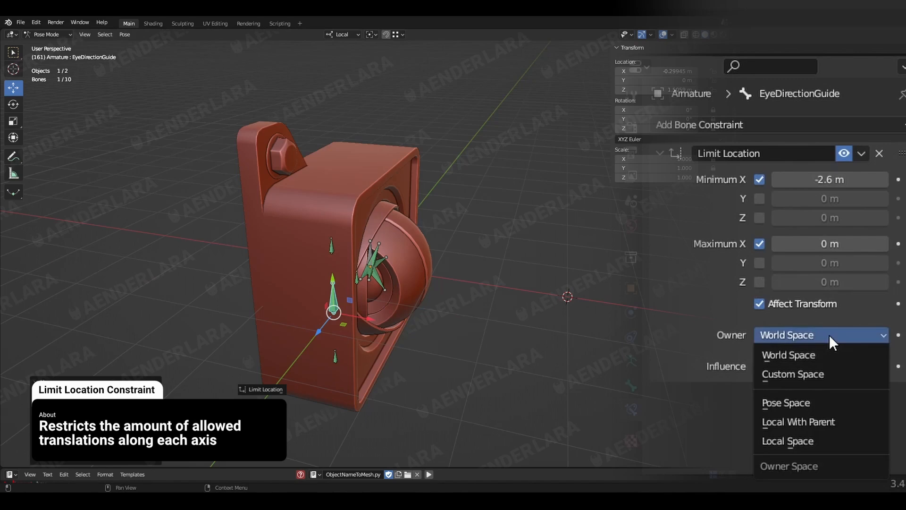
pyautogui.click(797, 441)
# Limit EyeDirectionGuide's Z location to a minimum of -2 m and a maximum of 2 m
pyautogui.click(759, 218)
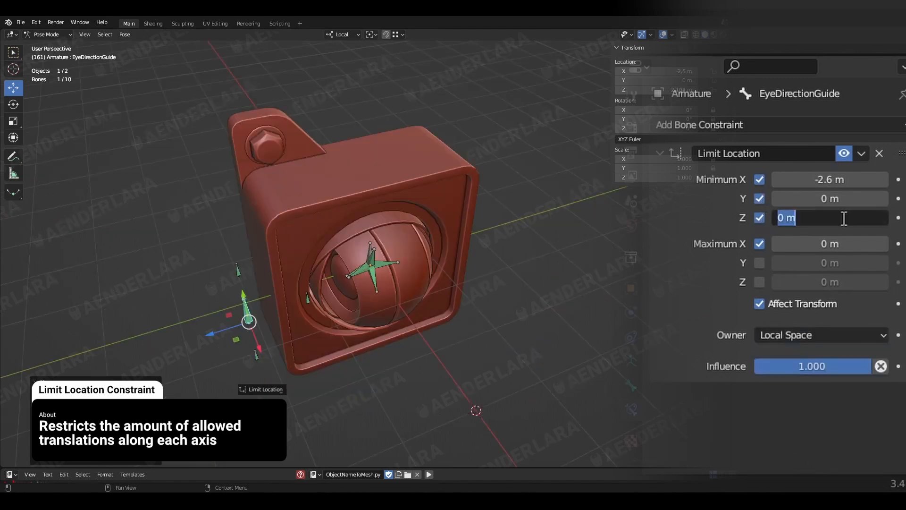
pyautogui.press('Tab')
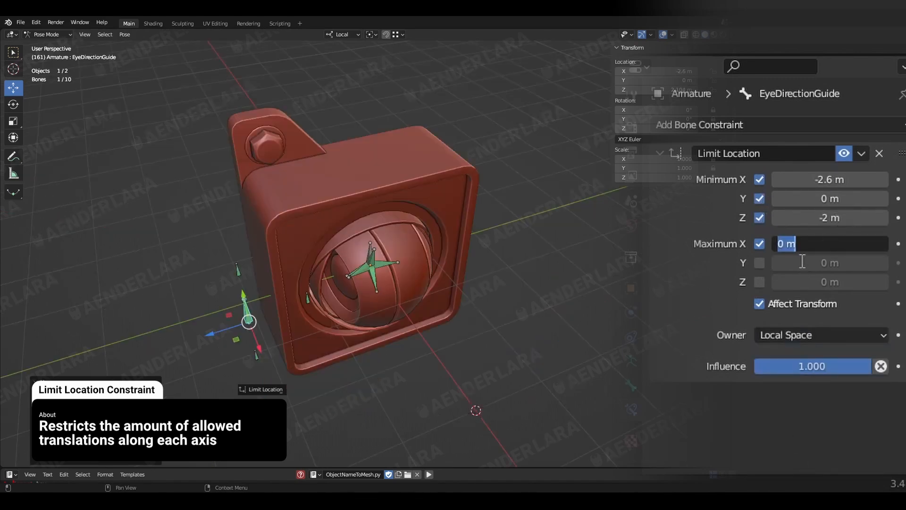
pyautogui.click(760, 198)
pyautogui.click(759, 282)
pyautogui.click(829, 282)
pyautogui.write('2')
pyautogui.press('Return')
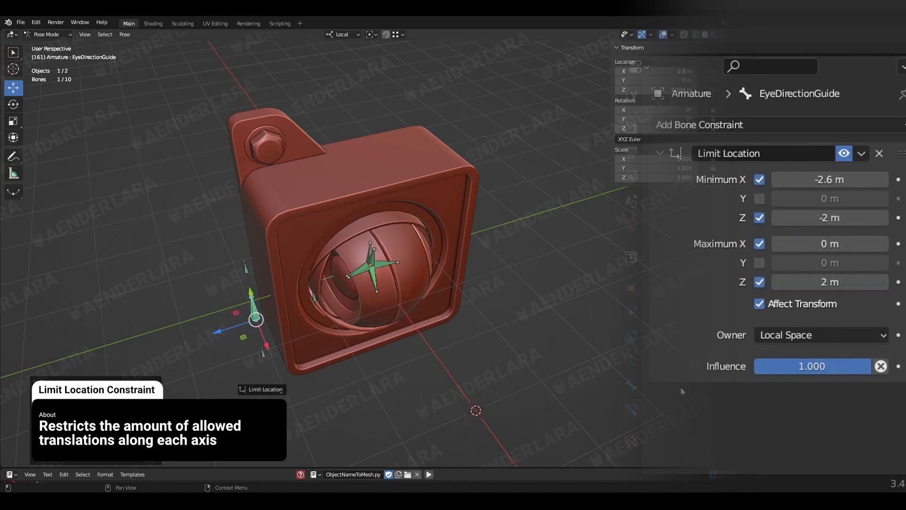
# Limit EyeDirectionGuide's Y location to a minimum of -2 m and a maximum of 2 m
pyautogui.click(763, 196)
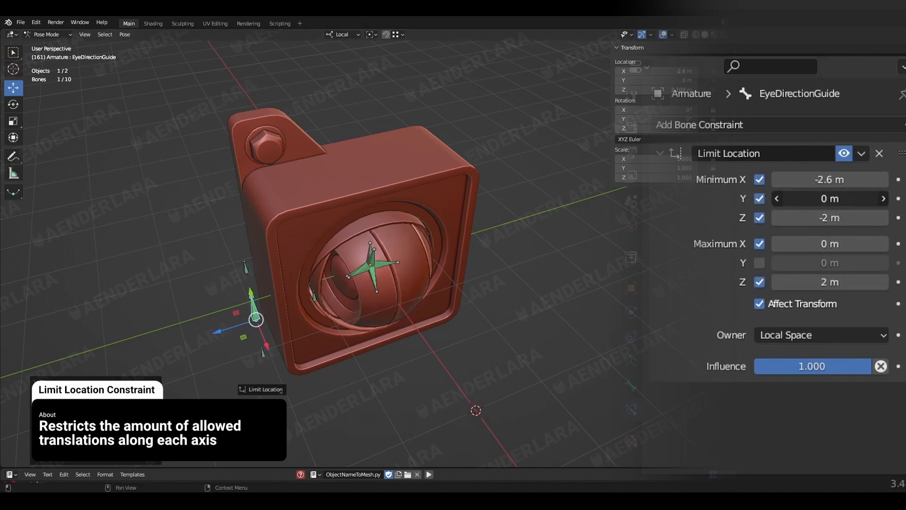
pyautogui.write('-2')
pyautogui.press('Return')
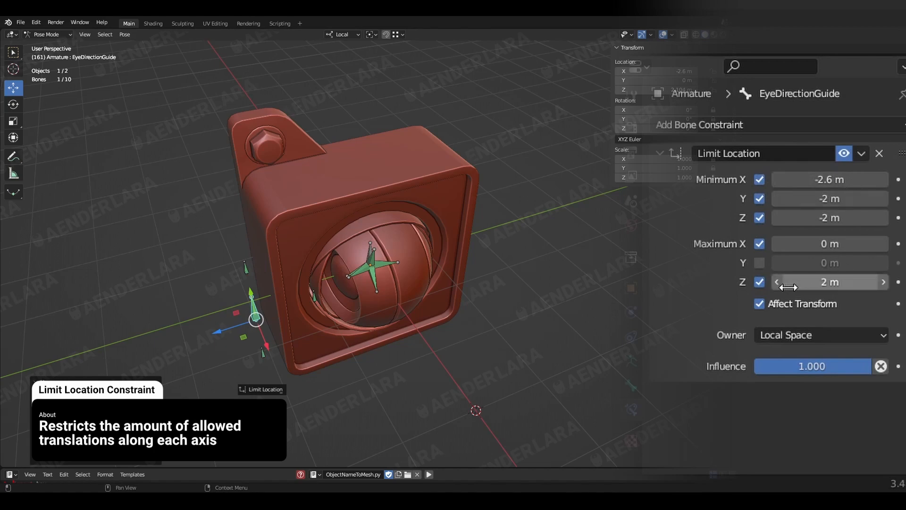
pyautogui.click(760, 281)
pyautogui.click(760, 280)
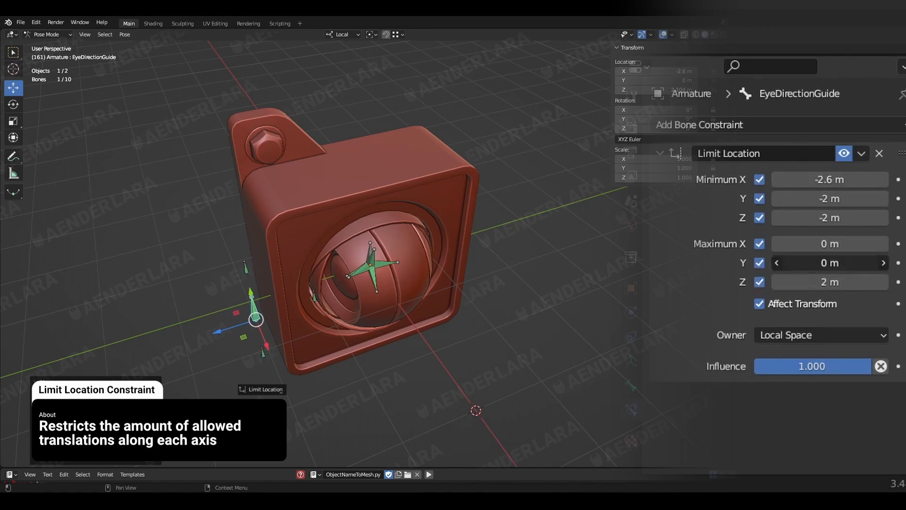
pyautogui.click(830, 263)
pyautogui.write('2')
pyautogui.press('Return')
# Test EyeDirectionGuide's location limits by moving the bone around in front of the eye
pyautogui.moveTo(540, 352); pyautogui.dragTo(554, 329, button='middle')
pyautogui.scroll(-2, 554, 330)
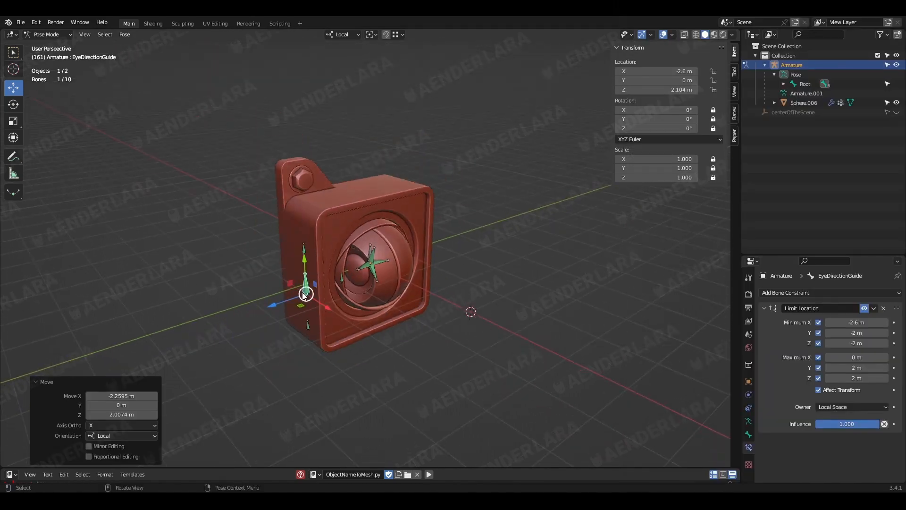
pyautogui.moveTo(303, 297); pyautogui.dragTo(439, 300)
pyautogui.moveTo(439, 300); pyautogui.dragTo(472, 312, button='middle')
pyautogui.moveTo(455, 296); pyautogui.dragTo(448, 316)
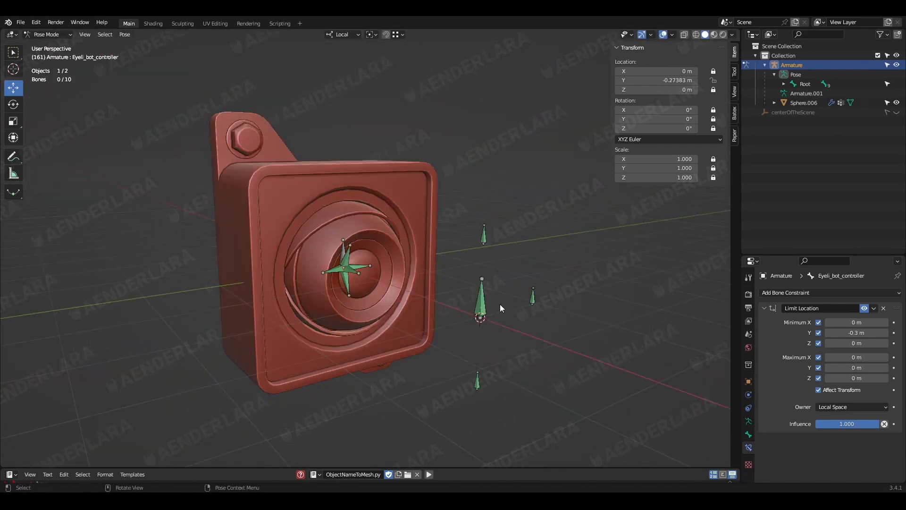
# Select the Eye bone and the four eyelid bones and move them to the bone layer directly below the first one
pyautogui.moveTo(500, 304); pyautogui.dragTo(439, 311, button='middle')
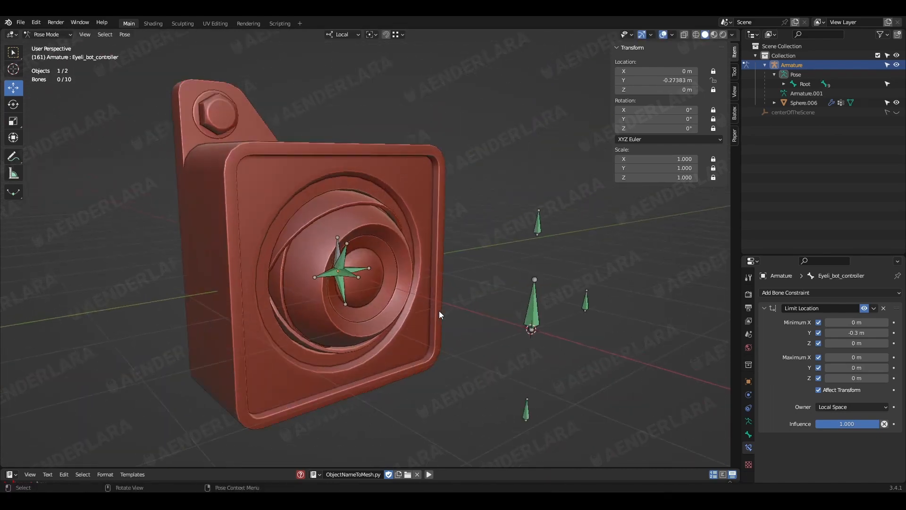
pyautogui.scroll(1, 439, 315)
pyautogui.click(338, 302)
pyautogui.keyDown('shift'); pyautogui.click(319, 278); pyautogui.keyUp('shift')
pyautogui.keyDown('shift'); pyautogui.click(349, 279); pyautogui.keyUp('shift')
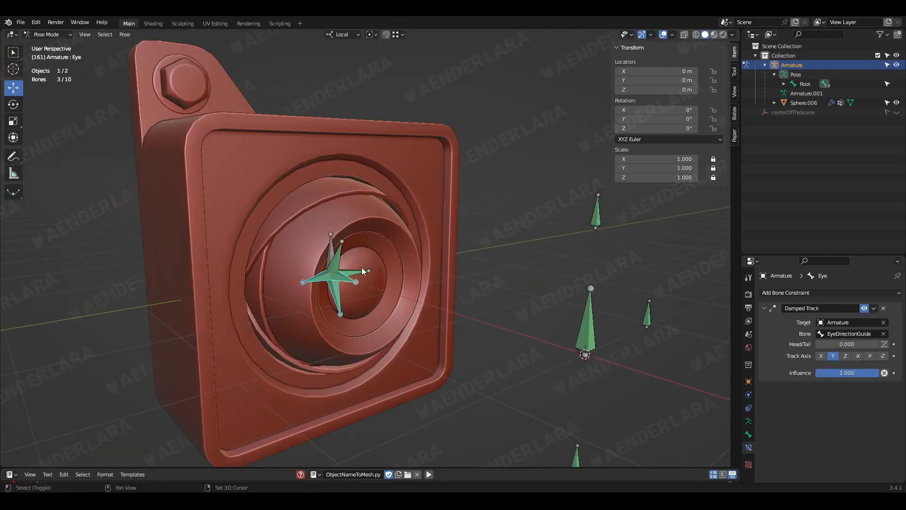
pyautogui.keyDown('shift'); pyautogui.click(361, 267); pyautogui.keyUp('shift')
pyautogui.keyDown('shift'); pyautogui.click(345, 253); pyautogui.keyUp('shift')
pyautogui.press('m')
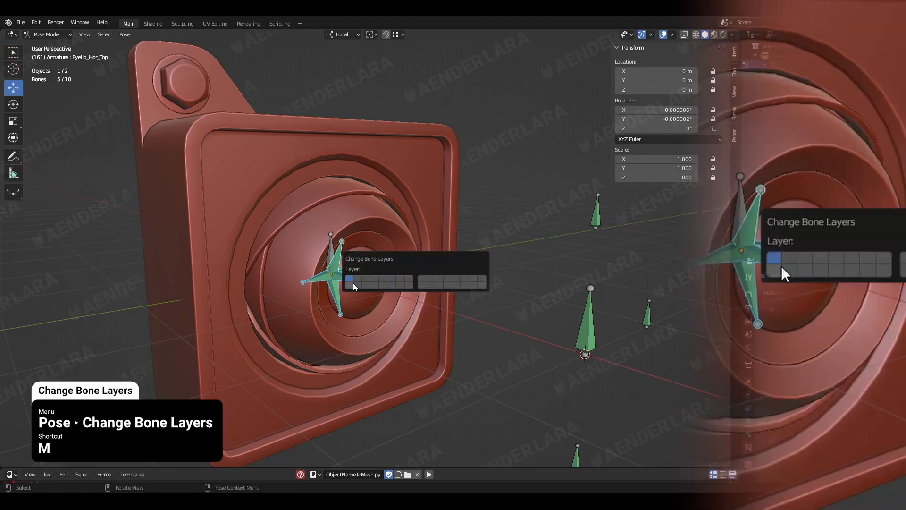
pyautogui.click(354, 284)
# Show the bone layer holding the eye and eyelid bones, and switch the armature back to its first layer
pyautogui.click(748, 394)
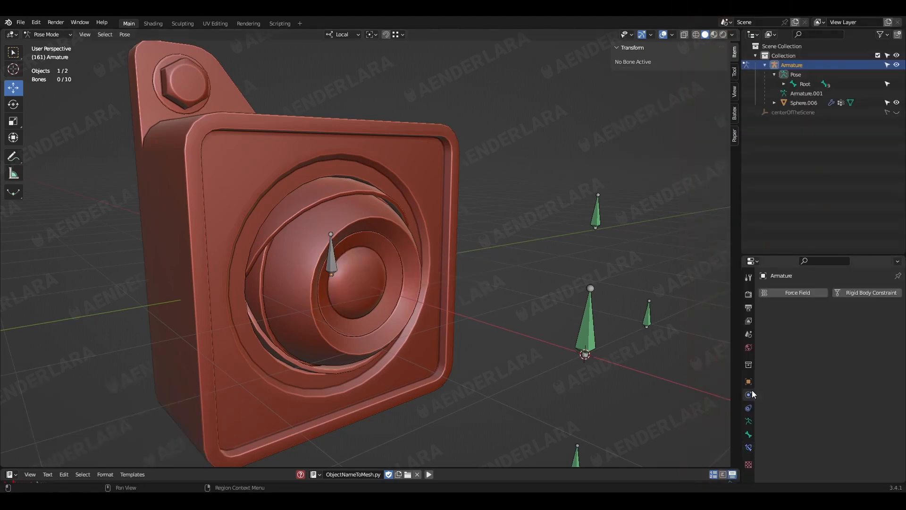
pyautogui.click(751, 420)
pyautogui.click(767, 351)
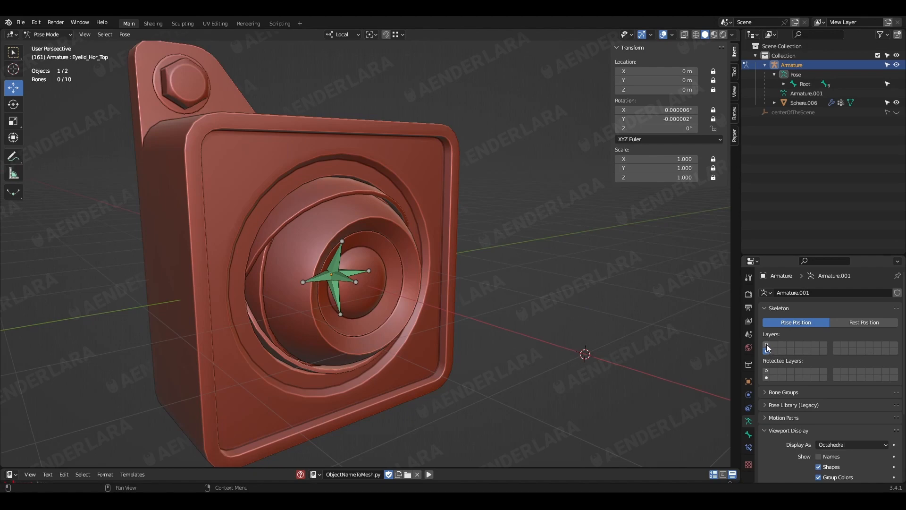
pyautogui.click(767, 345)
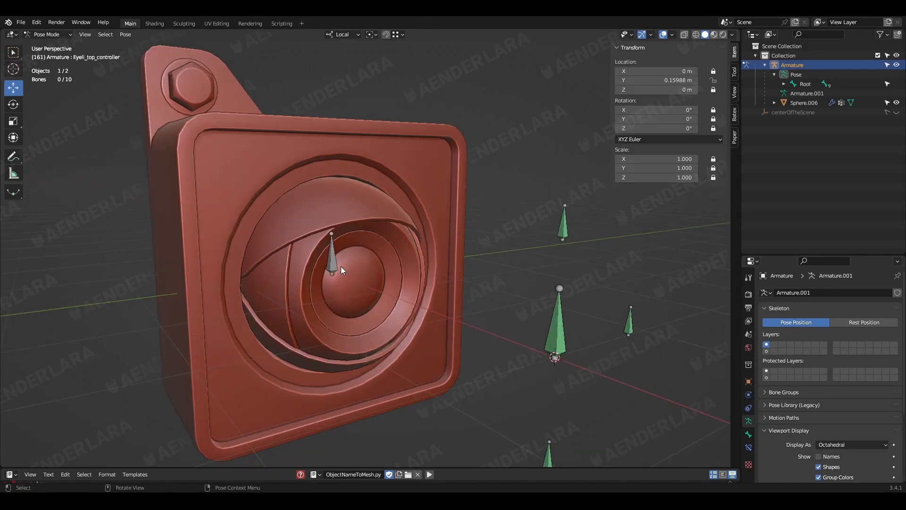
# Test the simplified rig by moving the Root bone and the EyeDirectionGuide freely
pyautogui.click(341, 268)
pyautogui.moveTo(333, 278); pyautogui.dragTo(348, 243)
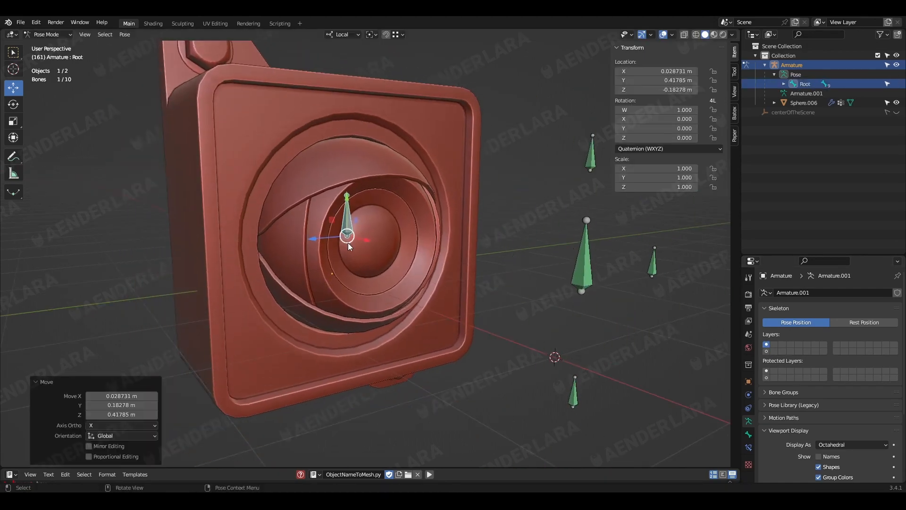
pyautogui.scroll(-4, 347, 242)
pyautogui.click(455, 291)
pyautogui.press('g')
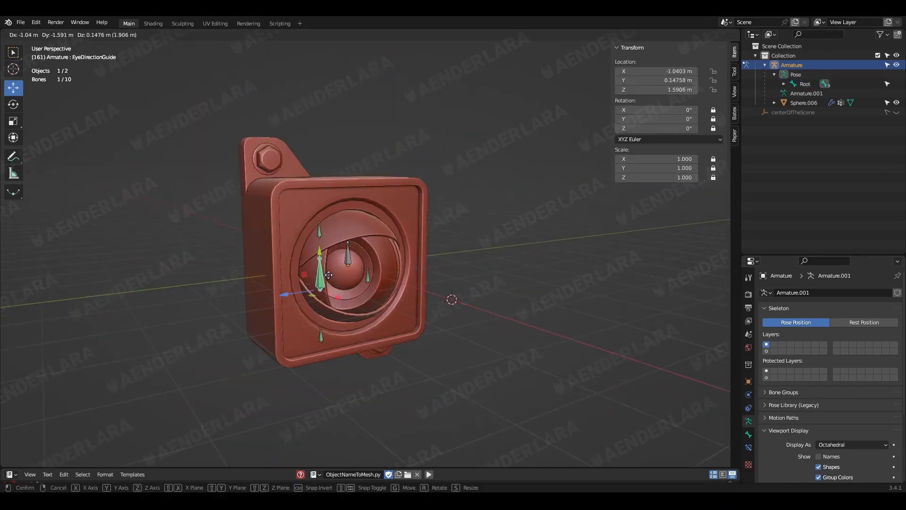
pyautogui.click(387, 219)
# Move the side, top and bottom eyelid controllers to test how the eyelids open and close
pyautogui.click(419, 227)
pyautogui.moveTo(418, 228); pyautogui.dragTo(400, 251, button='middle')
pyautogui.moveTo(387, 260); pyautogui.dragTo(426, 258)
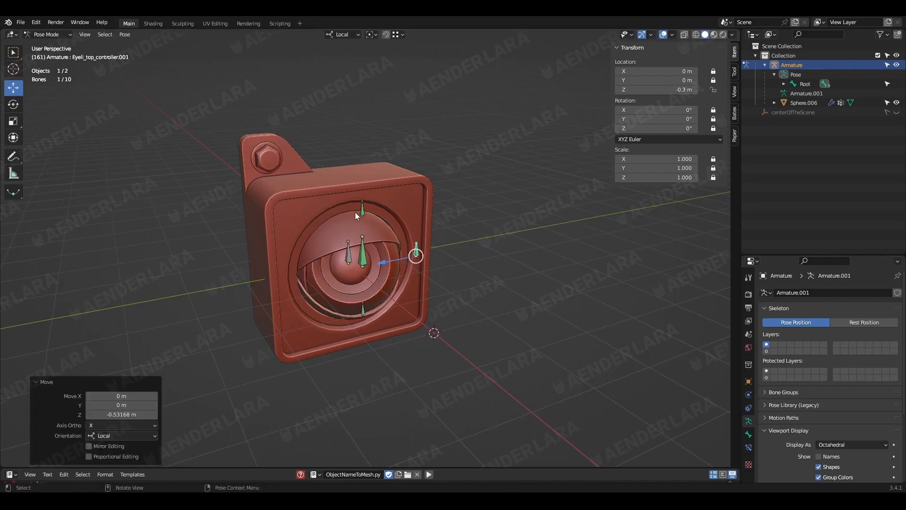
pyautogui.click(362, 211)
pyautogui.moveTo(362, 179); pyautogui.dragTo(362, 168)
pyautogui.press('g')
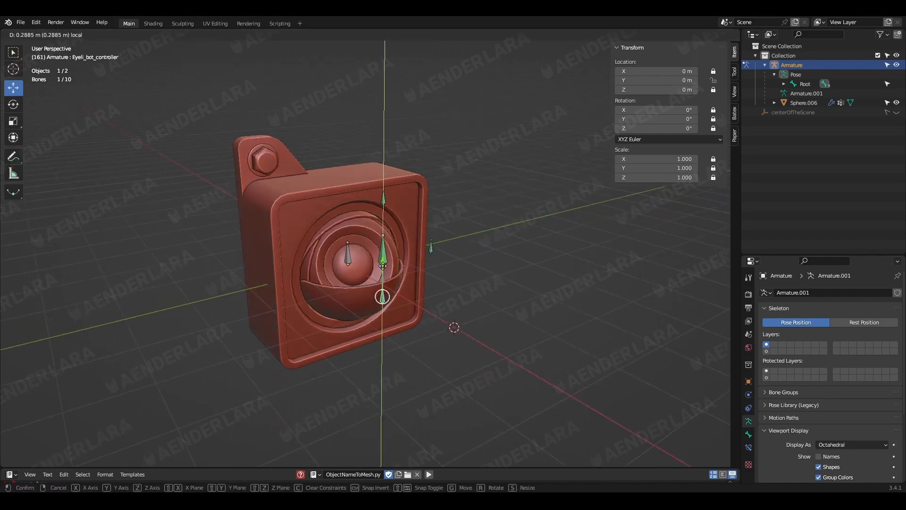
# Rotate and scale the Root bone to test that the whole eye and its controllers follow it
pyautogui.click(348, 255)
pyautogui.hotkey('shift', 'space')
pyautogui.press('r')
pyautogui.moveTo(386, 282); pyautogui.dragTo(354, 269)
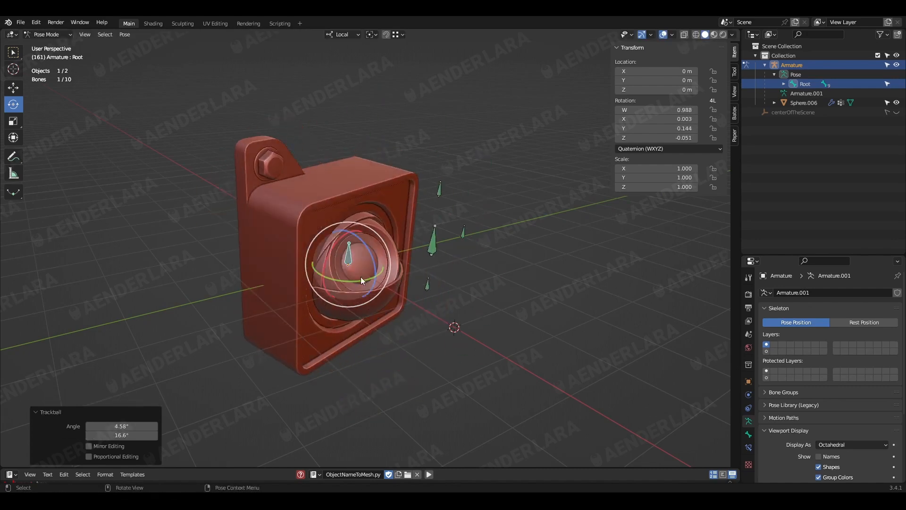
pyautogui.moveTo(411, 314); pyautogui.dragTo(431, 318, button='middle')
pyautogui.press('r')
pyautogui.click(431, 316)
pyautogui.hotkey('shift', 'space')
pyautogui.press('s')
pyautogui.press('s')
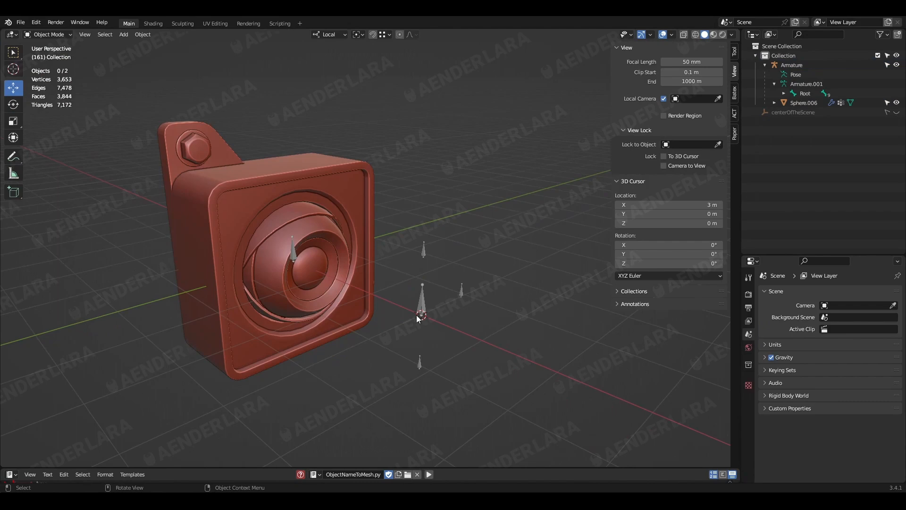
# Duplicate the eye together with its armature and move the copy 3.36 m along Y
pyautogui.click(273, 302)
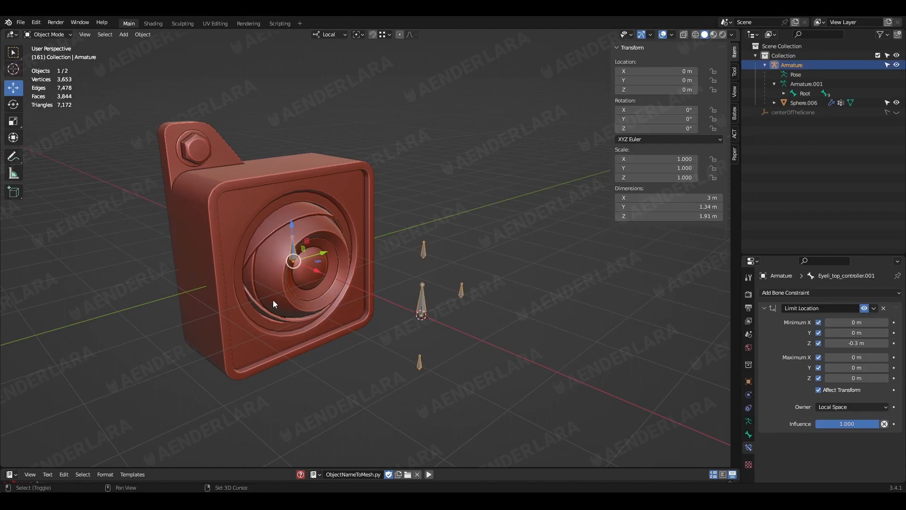
pyautogui.keyDown('alt'); pyautogui.moveTo(467, 296); pyautogui.dragTo(269, 267, button='middle'); pyautogui.keyUp('alt')
pyautogui.hotkey('shift', 'd')
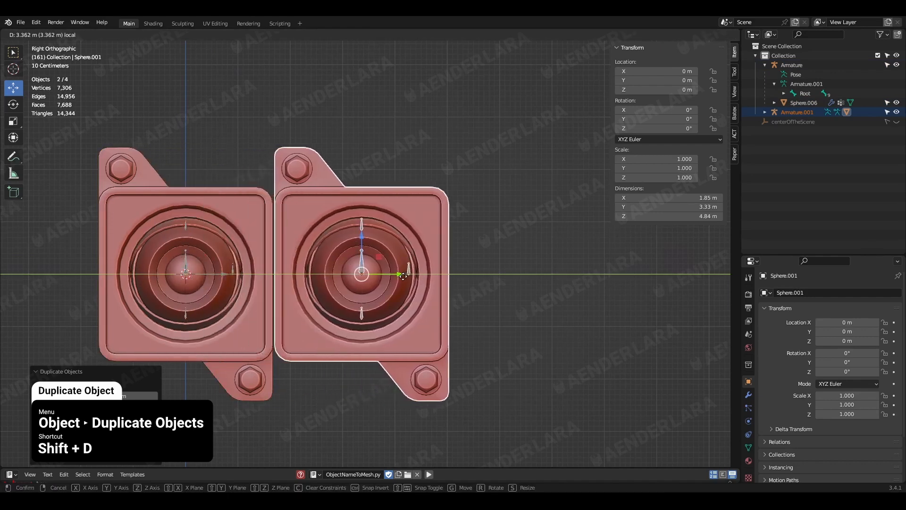
pyautogui.click(432, 274)
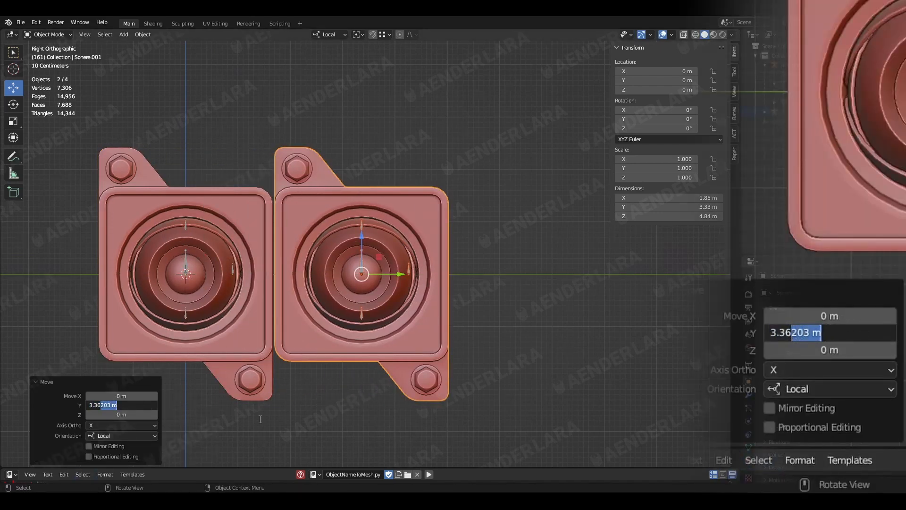
pyautogui.press('BackSpace')
pyautogui.press('Return')
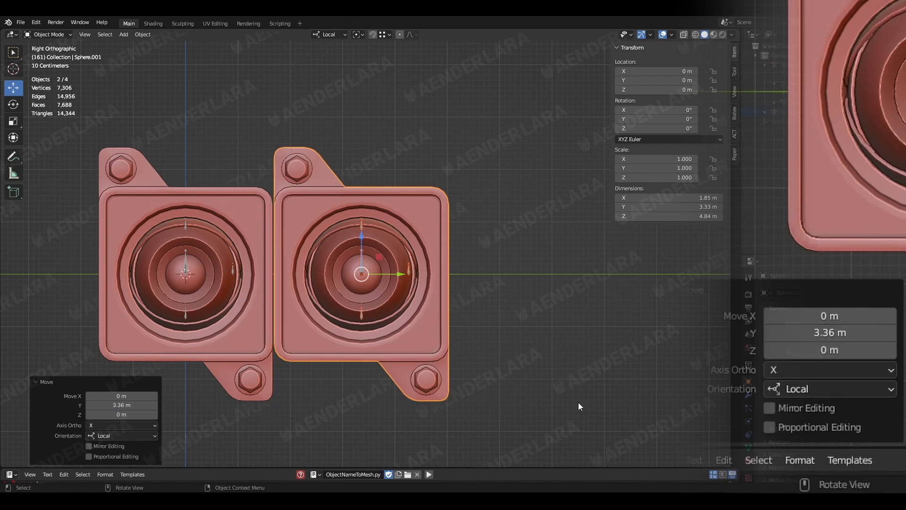
# Duplicate both rigged eyes and move the copies 6.72 m along Y to complete a row of four
pyautogui.press('a')
pyautogui.hotkey('shift', 'd')
pyautogui.press('Escape')
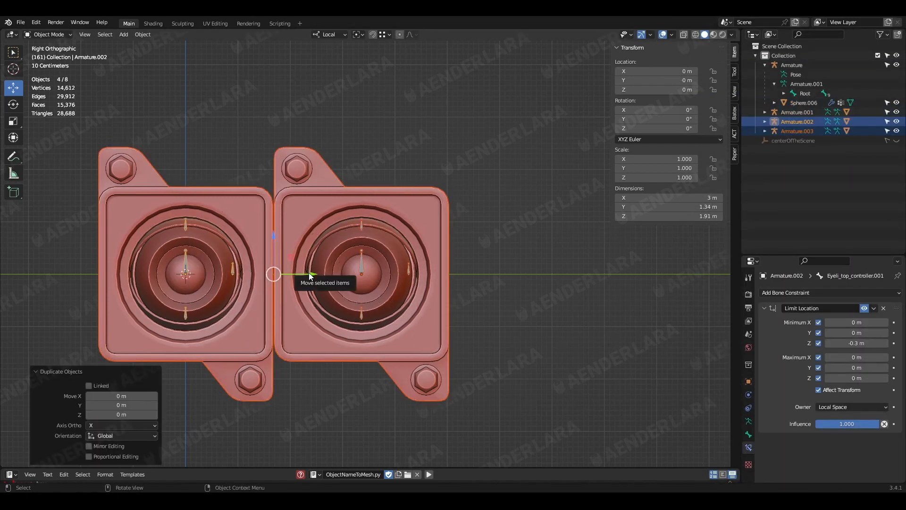
pyautogui.moveTo(309, 273); pyautogui.dragTo(683, 274)
pyautogui.press('Return')
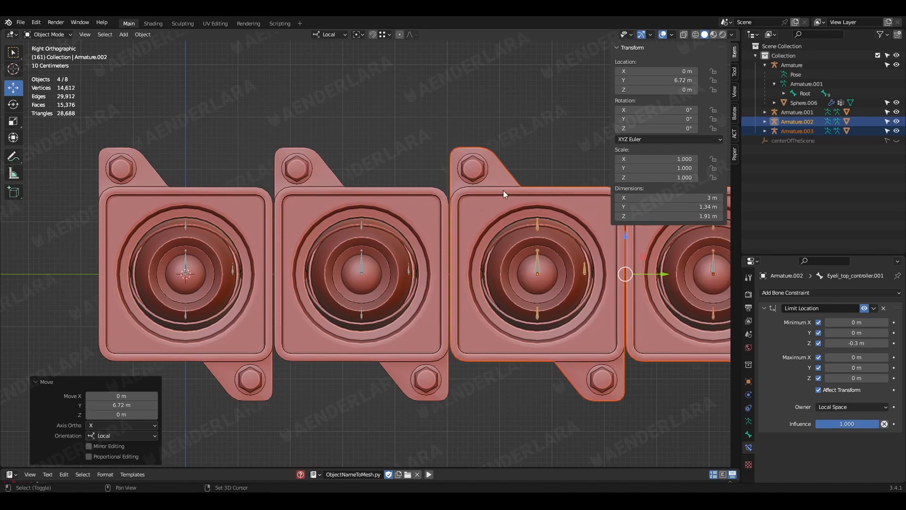
# Duplicate the row of four eyes and move the copies up along Z by about 4.1 m
pyautogui.moveTo(503, 191); pyautogui.dragTo(460, 340, button='middle')
pyautogui.press('KP_3')
pyautogui.press('a')
pyautogui.hotkey('shift', 'd')
pyautogui.press('Escape')
pyautogui.keyDown('shift'); pyautogui.moveTo(462, 306); pyautogui.dragTo(427, 323, button='middle'); pyautogui.keyUp('shift')
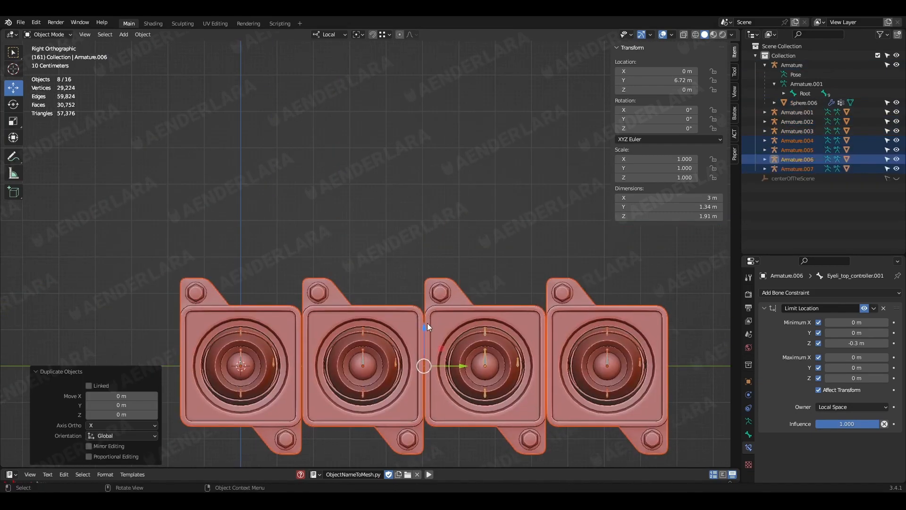
pyautogui.press('g')
pyautogui.press('z')
pyautogui.press('z')
pyautogui.click(409, 180)
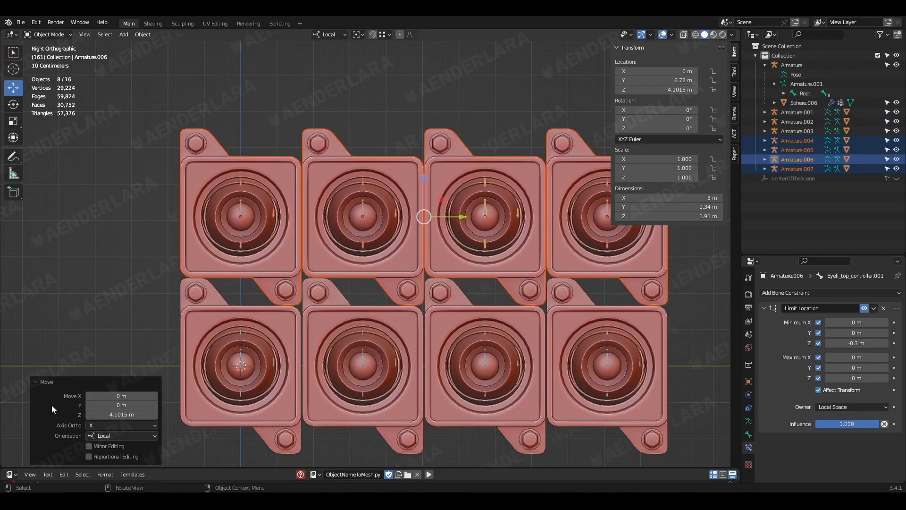
# Duplicate both rows of eyes upward along Z and adjust the offset so the rows stack without overlapping
pyautogui.scroll(-3, 320, 309)
pyautogui.press('a')
pyautogui.hotkey('shift', 'd')
pyautogui.press('z')
pyautogui.press('z')
pyautogui.click(403, 78)
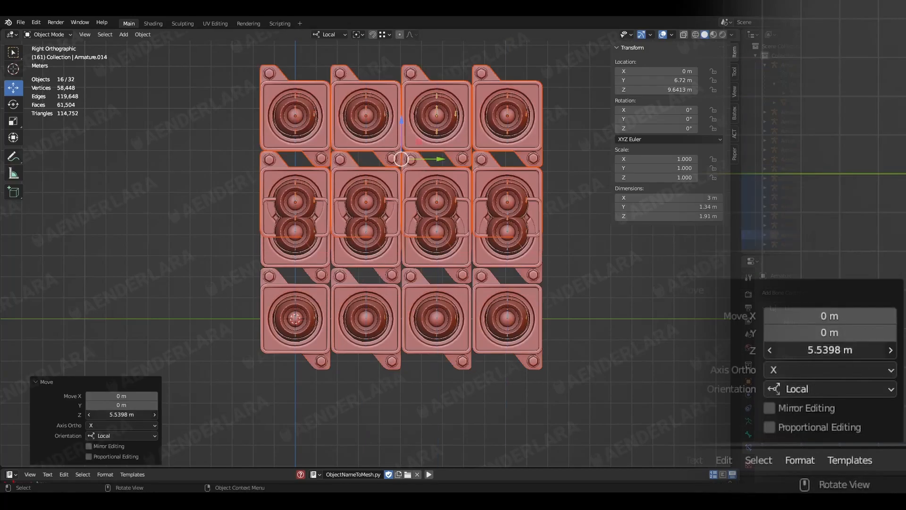
pyautogui.write('2')
pyautogui.press('Return')
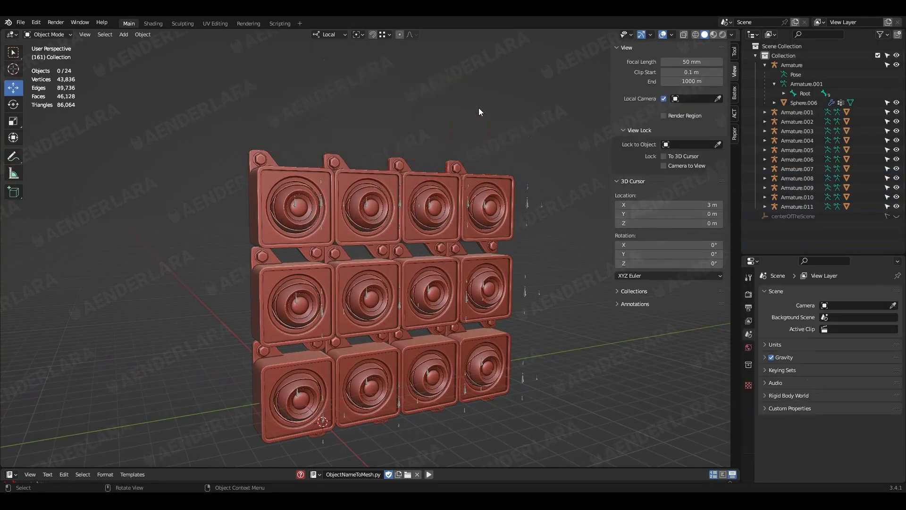
# Add a Plain Axes empty at the 3D cursor and set its display type to Sphere
pyautogui.scroll(6, 536, 242)
pyautogui.press('n')
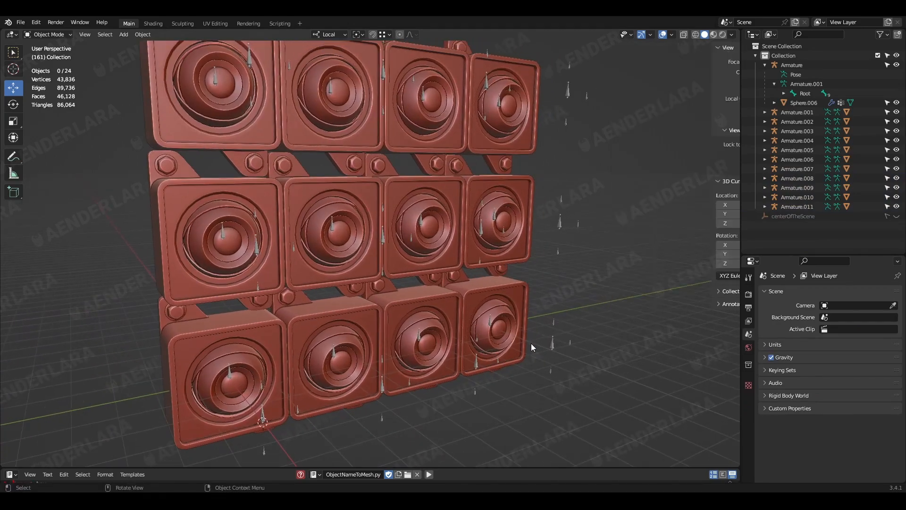
pyautogui.hotkey('shift', 'a')
pyautogui.moveTo(604, 301)
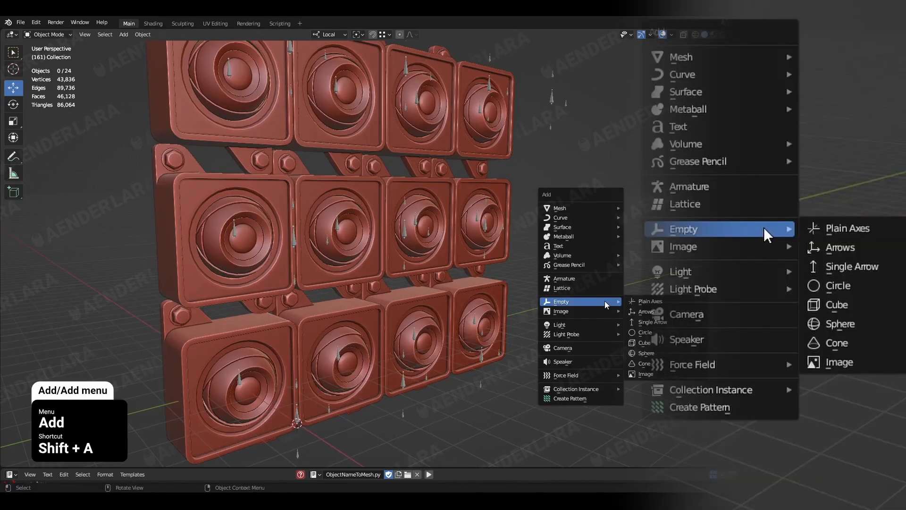
pyautogui.click(655, 302)
pyautogui.moveTo(445, 345); pyautogui.dragTo(338, 356, button='middle')
pyautogui.click(748, 424)
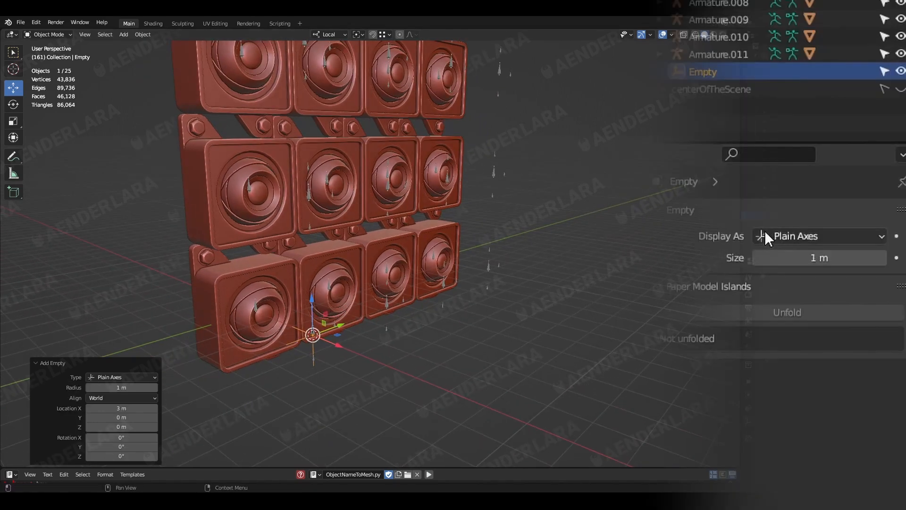
pyautogui.click(836, 304)
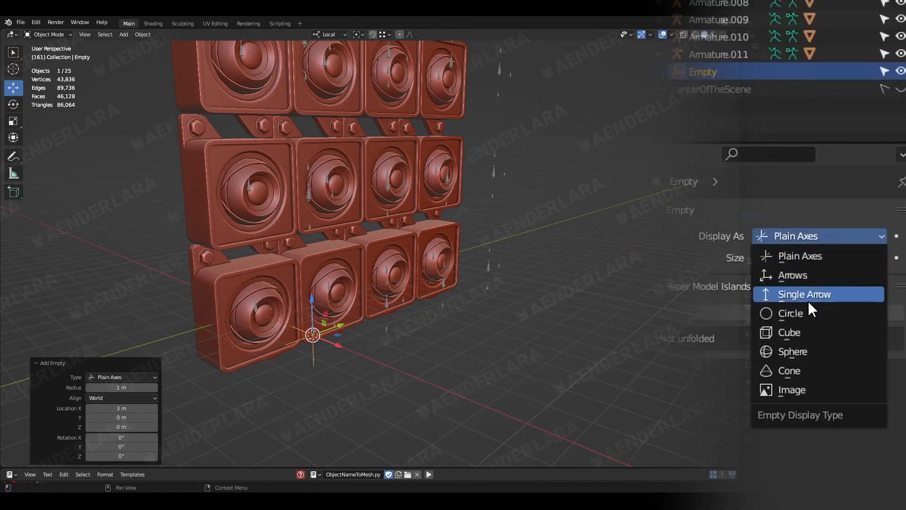
pyautogui.click(812, 352)
pyautogui.moveTo(538, 333); pyautogui.dragTo(354, 393, button='middle')
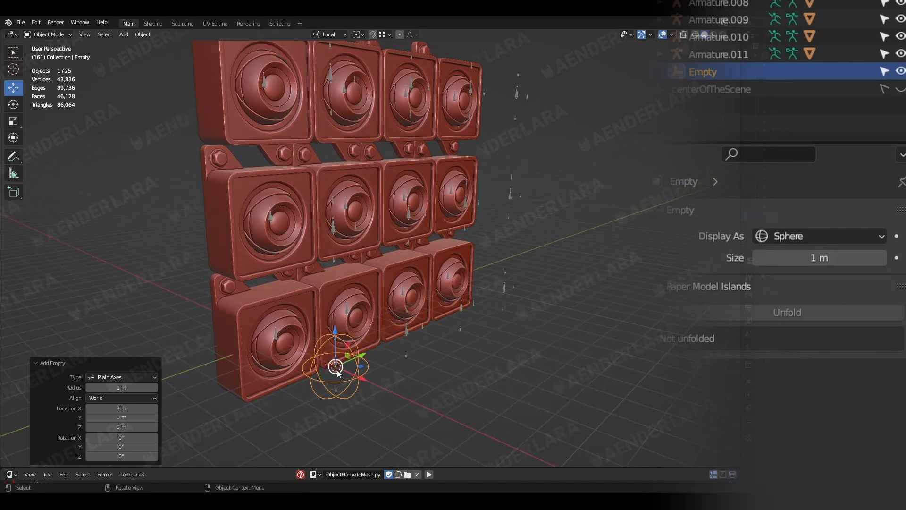
# Reduce the sphere empty's display size to 0.4 m and place it in front of the eye grid
pyautogui.moveTo(337, 370); pyautogui.dragTo(437, 245)
pyautogui.press('s')
pyautogui.moveTo(806, 256); pyautogui.dragTo(746, 257)
pyautogui.click(650, 331)
pyautogui.scroll(1, 632, 327)
pyautogui.moveTo(561, 315); pyautogui.dragTo(470, 298, button='middle')
pyautogui.click(398, 235)
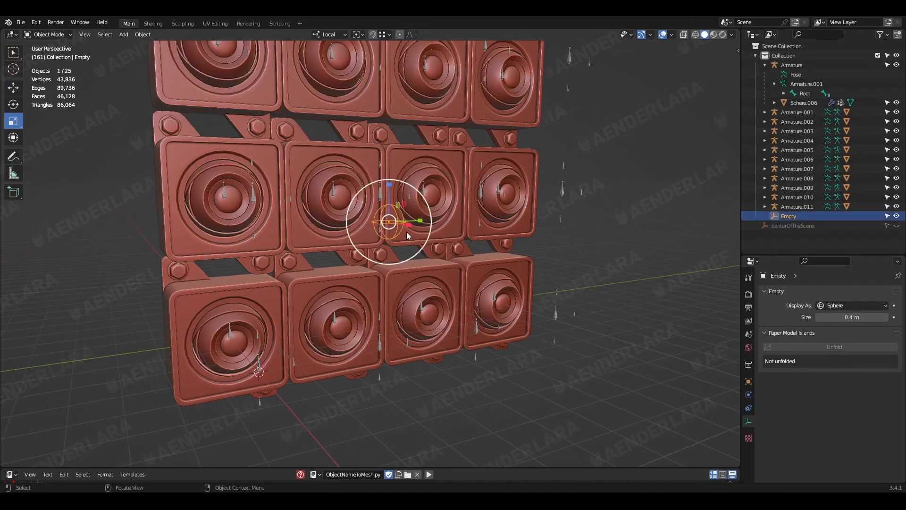
# Try moving the empty freely around the eye grid, and return it to the EyeDirectionGuide bone at the 3D cursor
pyautogui.keyDown('shift'); pyautogui.moveTo(434, 360); pyautogui.dragTo(577, 307, button='middle'); pyautogui.keyUp('shift')
pyautogui.press('g')
pyautogui.moveTo(534, 168); pyautogui.dragTo(396, 318)
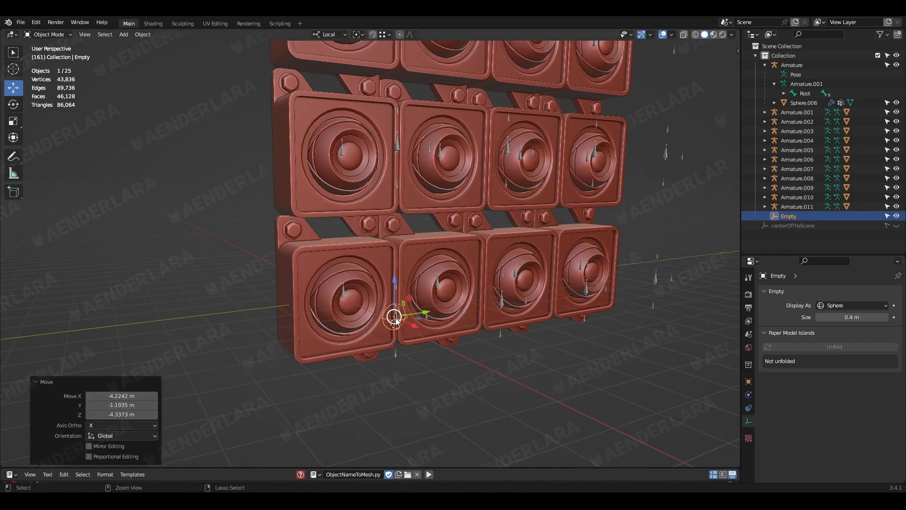
pyautogui.moveTo(397, 325); pyautogui.dragTo(415, 328, button='middle')
pyautogui.moveTo(407, 317); pyautogui.dragTo(439, 339)
pyautogui.scroll(4, 490, 385)
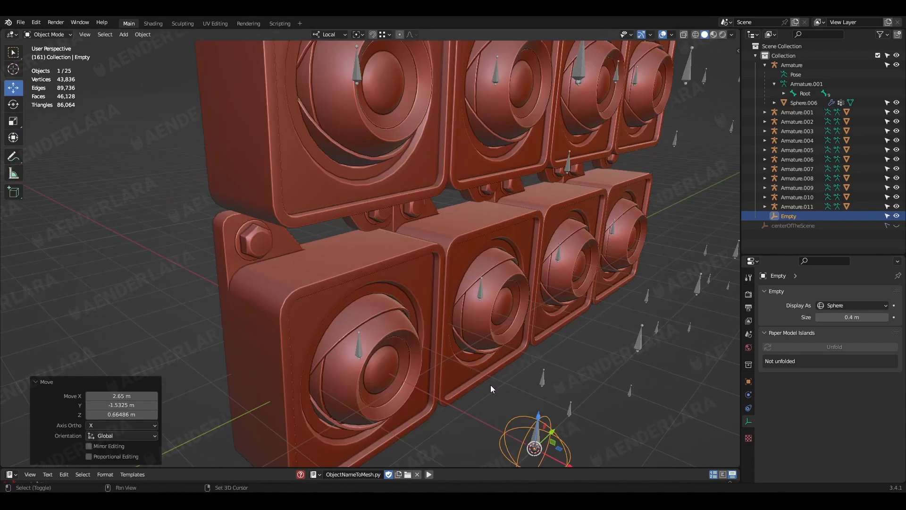
# Give the first eye's EyeDirectionGuide bone a Copy Location constraint targeting Empty, placed above its Limit Location constraint
pyautogui.click(282, 245)
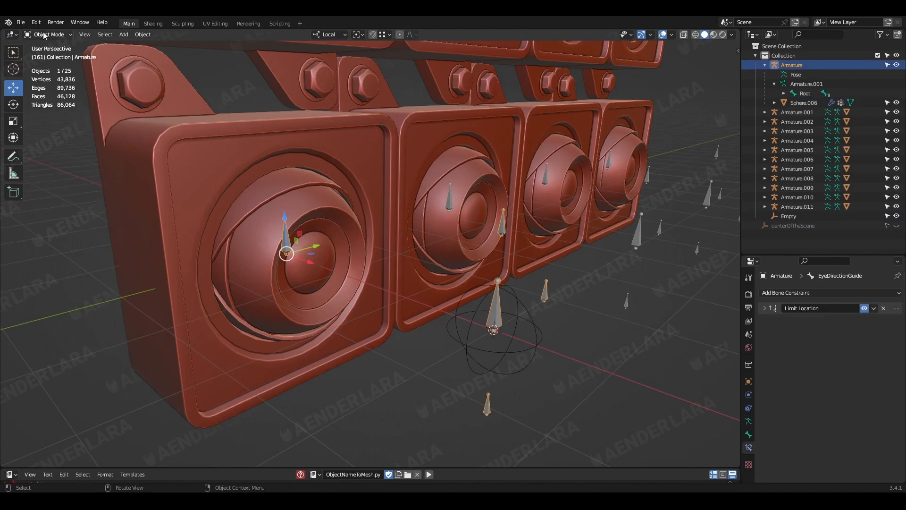
pyautogui.click(47, 66)
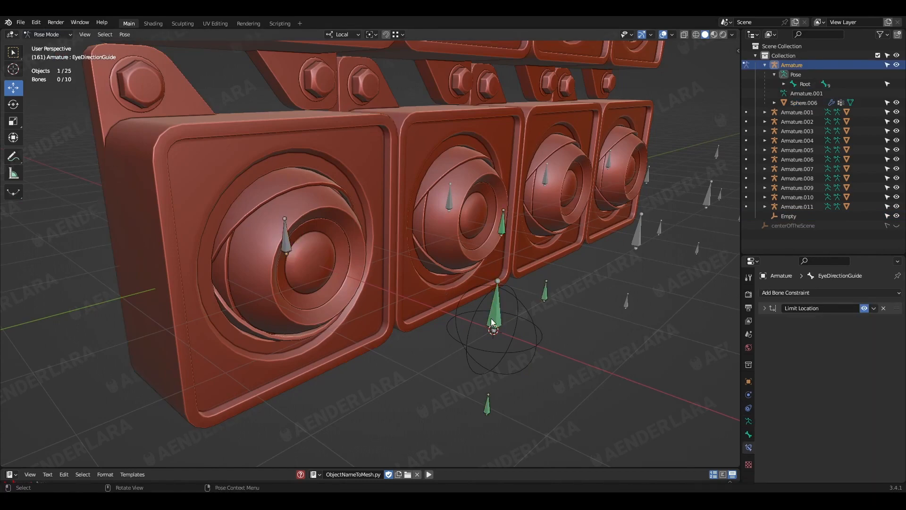
pyautogui.click(769, 307)
pyautogui.click(772, 294)
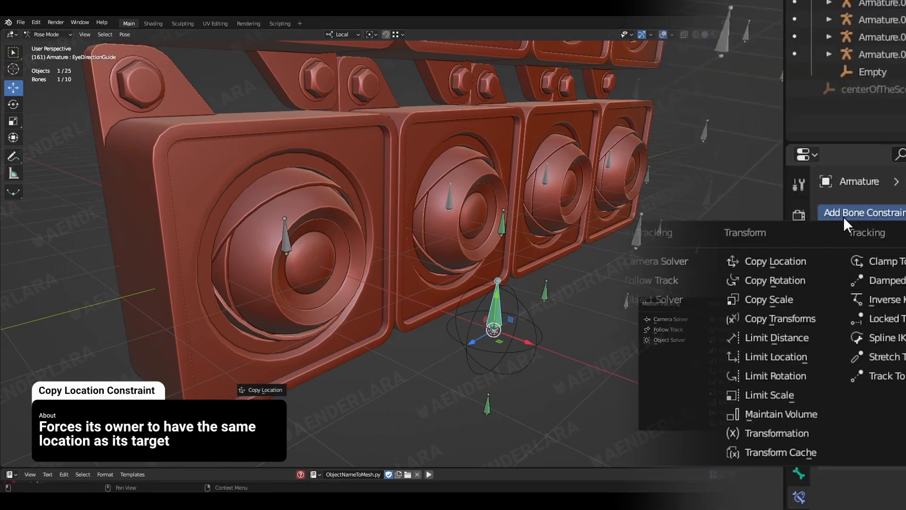
pyautogui.click(815, 271)
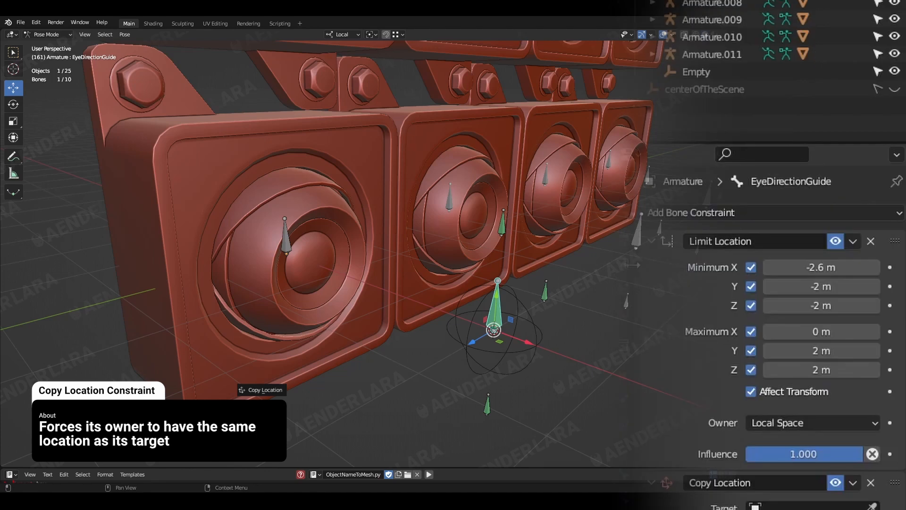
pyautogui.click(667, 246)
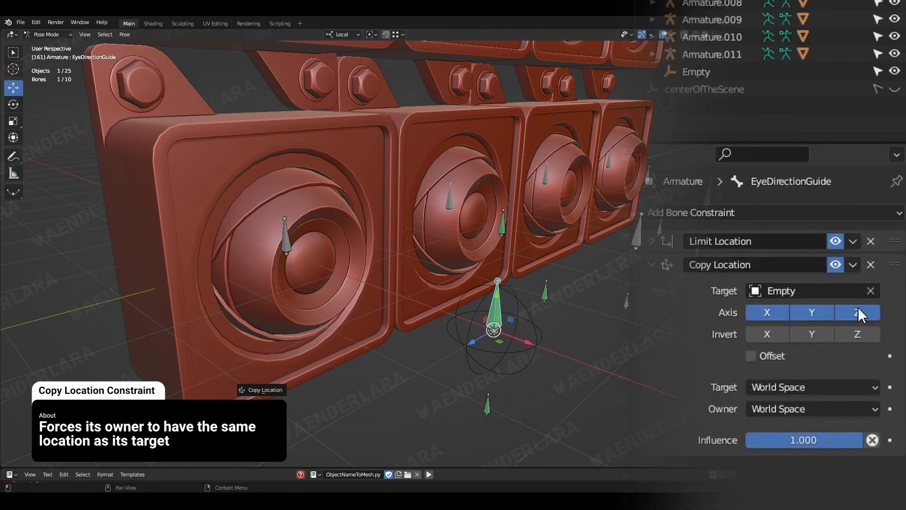
pyautogui.moveTo(893, 268); pyautogui.dragTo(889, 204)
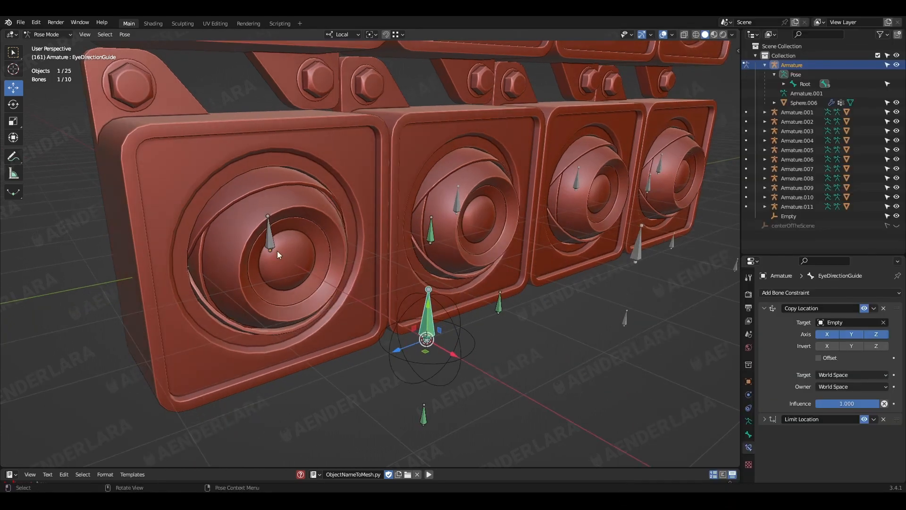
# Return to Object Mode and move the Empty to the outer side of the first eye to test the tracking
pyautogui.click(60, 35)
pyautogui.click(45, 46)
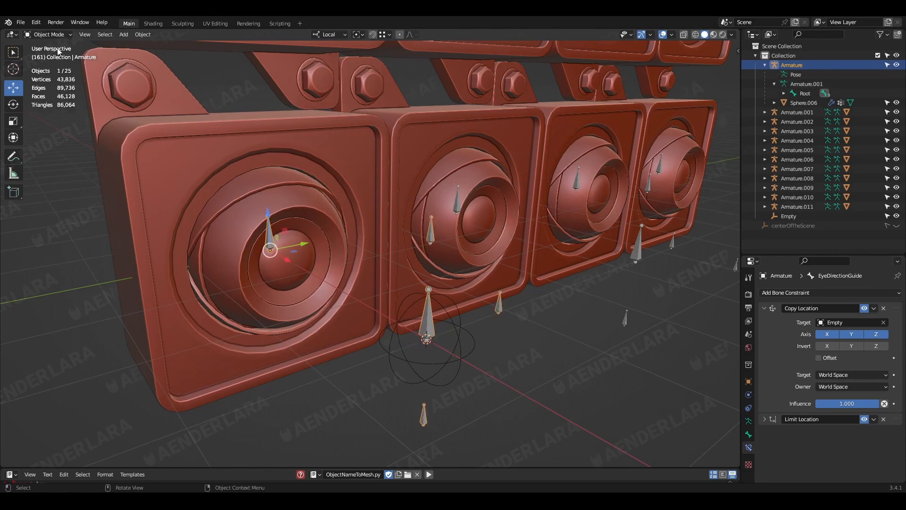
pyautogui.click(429, 356)
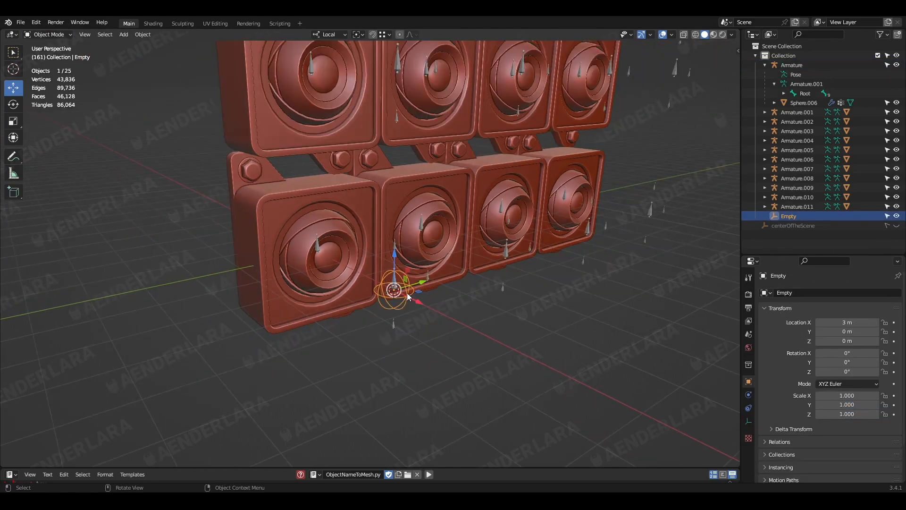
pyautogui.press('g')
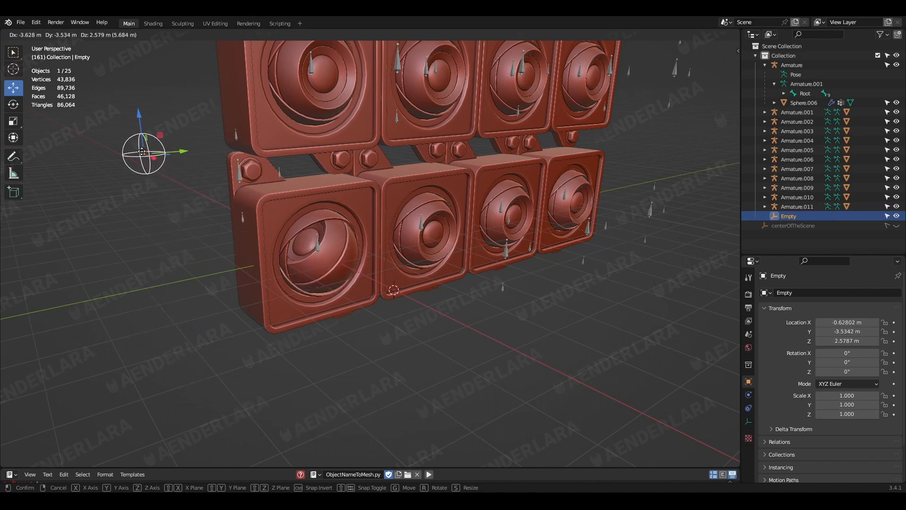
pyautogui.moveTo(158, 195); pyautogui.dragTo(144, 179)
# Move the Empty about 3.83 m along X to the front of the first eye and raise it slightly along Z
pyautogui.moveTo(283, 273); pyautogui.dragTo(339, 299, button='middle')
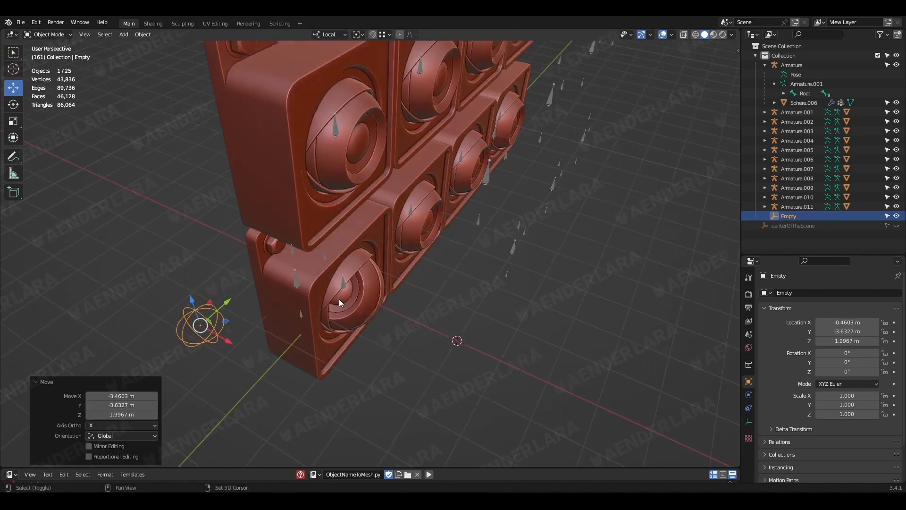
pyautogui.scroll(-1, 339, 299)
pyautogui.moveTo(288, 296); pyautogui.dragTo(408, 365)
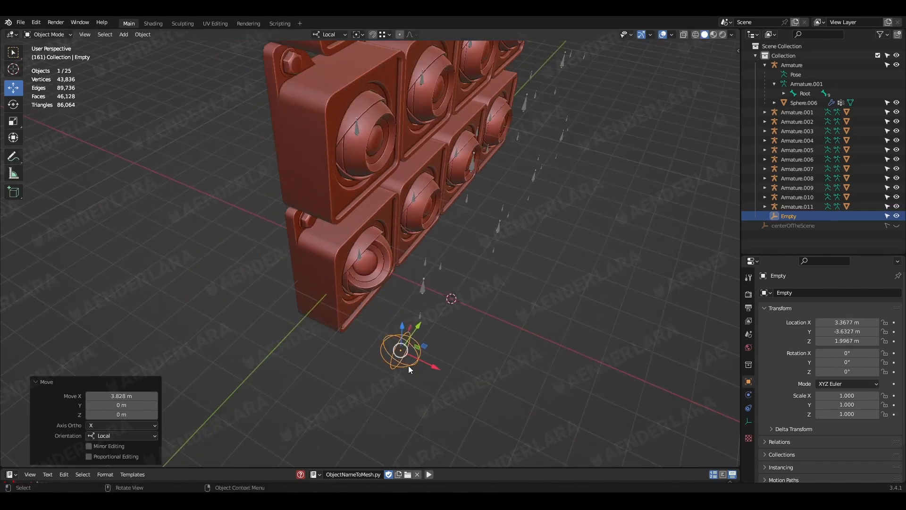
pyautogui.moveTo(408, 366); pyautogui.dragTo(377, 288, button='middle')
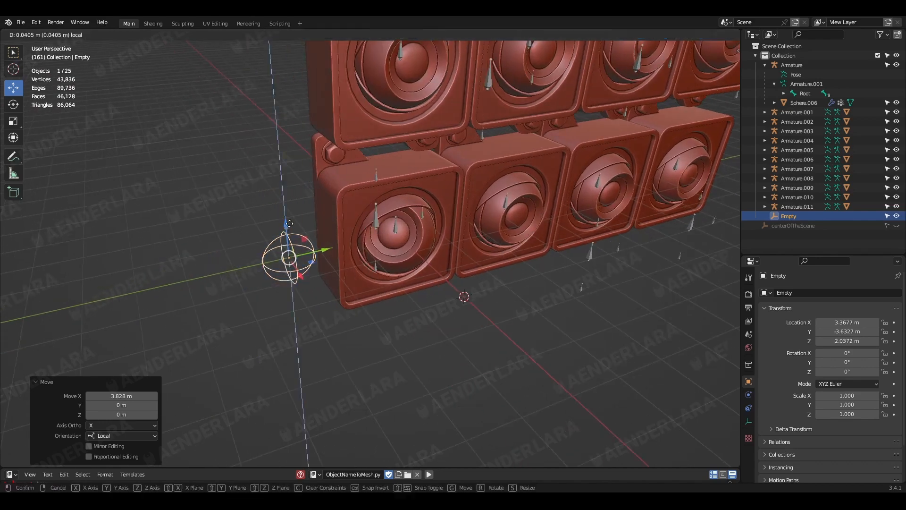
# In Pose Mode, swap the EyeDirectionGuide's Copy Location and Limit Location constraints, and restore Copy Location above Limit Location
pyautogui.click(372, 217)
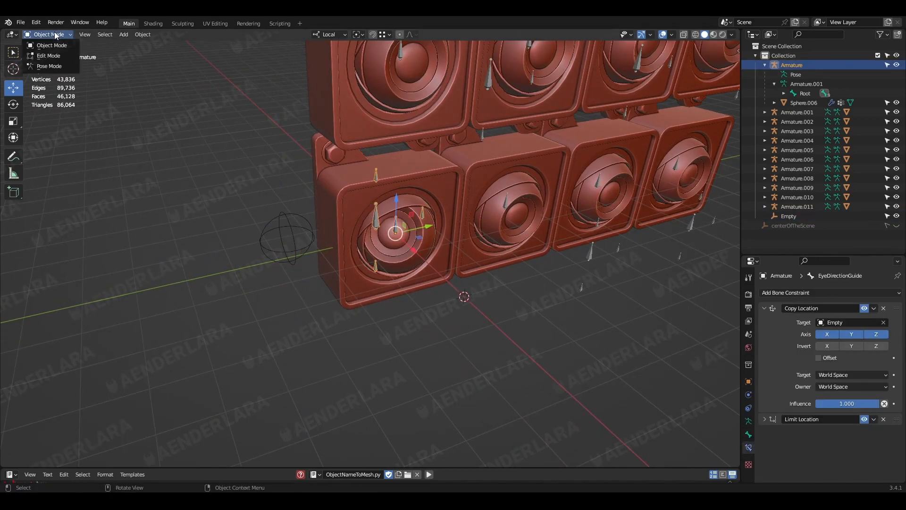
pyautogui.click(49, 66)
pyautogui.click(765, 308)
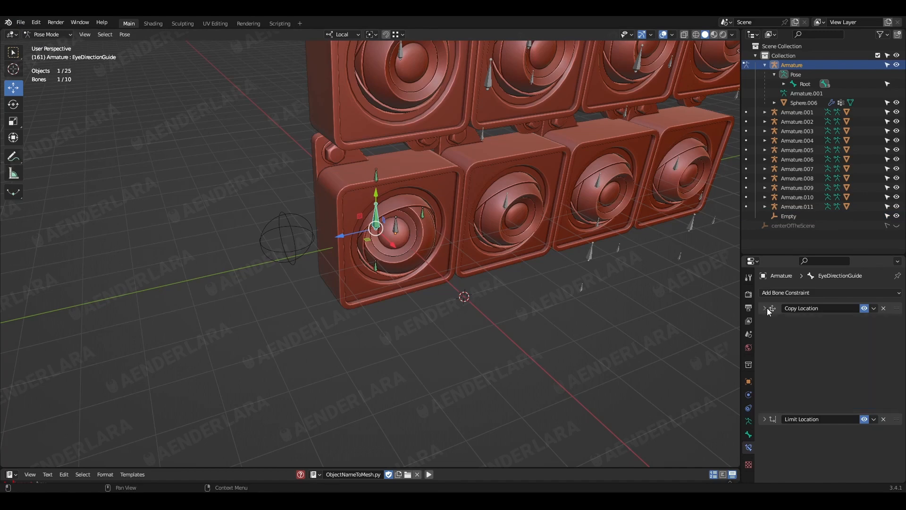
pyautogui.scroll(3, 350, 295)
pyautogui.moveTo(349, 296); pyautogui.dragTo(384, 298, button='middle')
pyautogui.moveTo(466, 270); pyautogui.dragTo(448, 289, button='middle')
pyautogui.moveTo(897, 319)
pyautogui.mouseDown()
pyautogui.moveTo(893, 340)
pyautogui.moveTo(895, 306)
pyautogui.mouseUp()
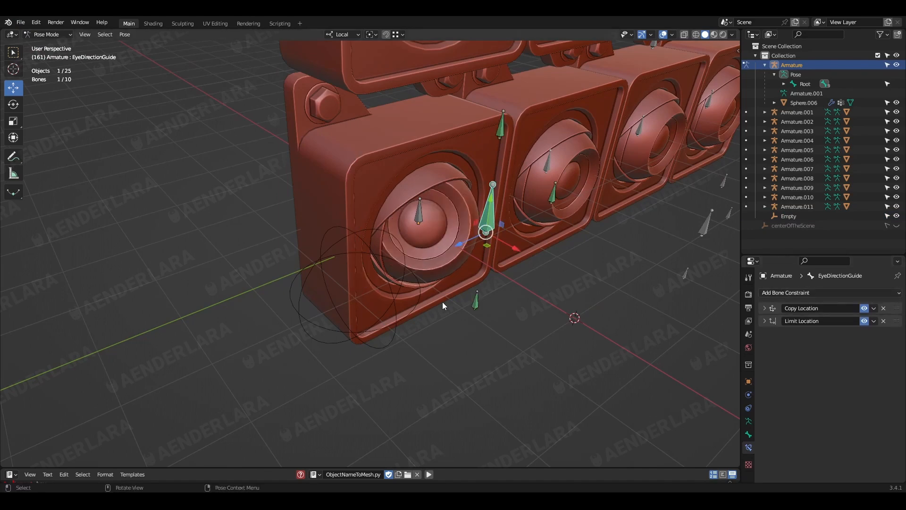
# Return to Object Mode and move the Empty about 1.26 m along X and 1.43 m along Y
pyautogui.click(377, 331)
pyautogui.moveTo(380, 330); pyautogui.dragTo(411, 293, button='middle')
pyautogui.scroll(2, 411, 293)
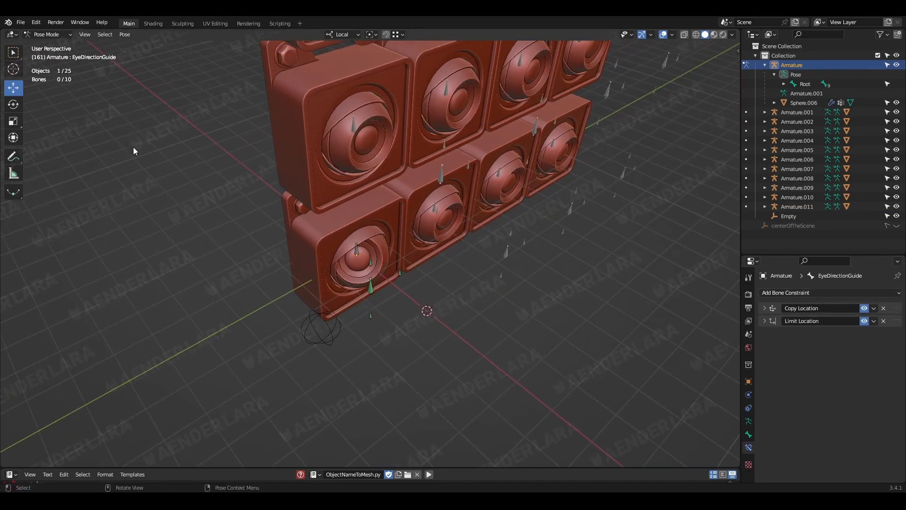
pyautogui.click(47, 34)
pyautogui.click(45, 46)
pyautogui.click(323, 341)
pyautogui.moveTo(323, 341); pyautogui.dragTo(369, 376, button='middle')
pyautogui.moveTo(360, 388); pyautogui.dragTo(449, 368)
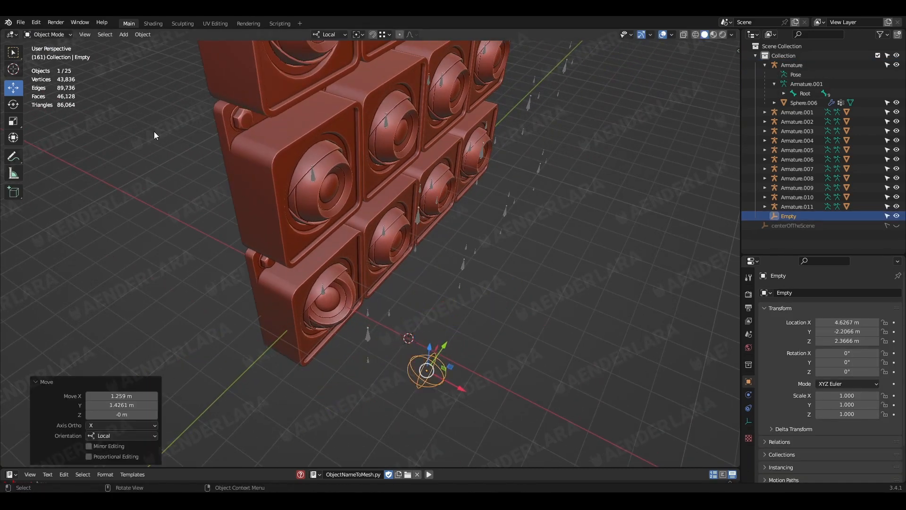
# Select all twelve eye armatures together from the front view and switch them to Pose Mode
pyautogui.click(473, 271)
pyautogui.click(459, 264)
pyautogui.press('KP_3')
pyautogui.press('KP_1')
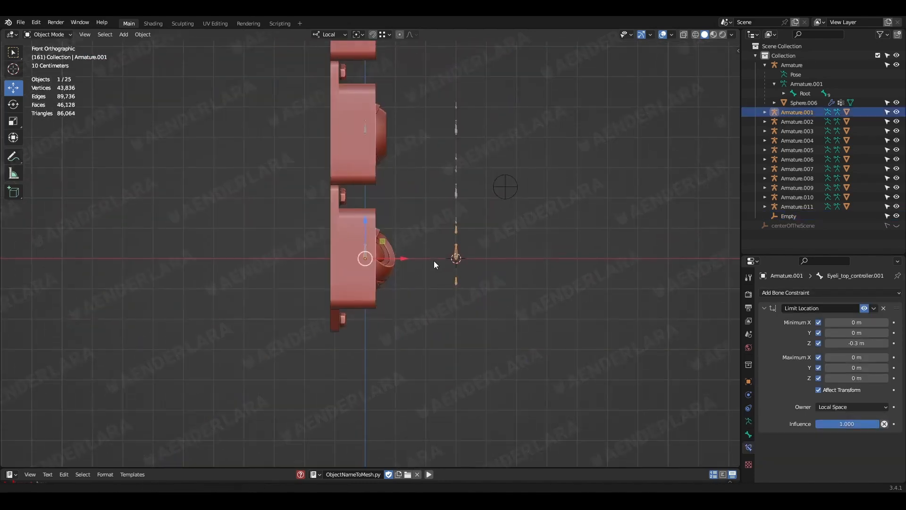
pyautogui.keyDown('shift'); pyautogui.moveTo(435, 260); pyautogui.dragTo(421, 379, button='middle'); pyautogui.keyUp('shift')
pyautogui.moveTo(421, 379); pyautogui.dragTo(403, 41)
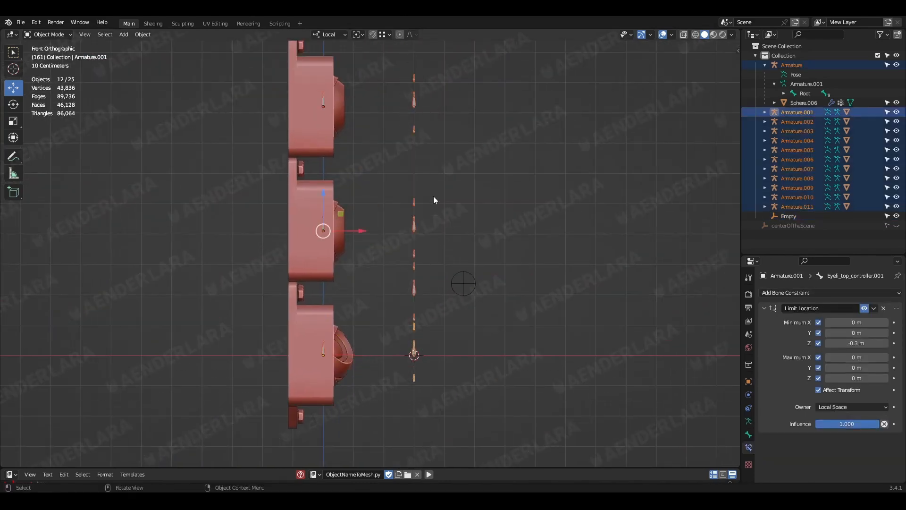
pyautogui.click(48, 34)
pyautogui.click(43, 63)
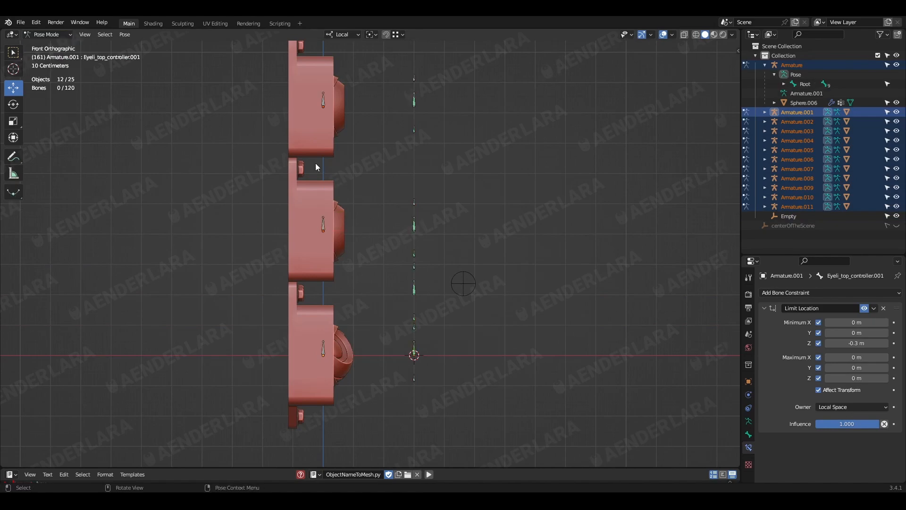
# Select the EyeDirectionGuide bones of the eleven duplicated eyes, leaving out the original eye
pyautogui.keyDown('alt'); pyautogui.moveTo(491, 238); pyautogui.dragTo(375, 275, button='middle'); pyautogui.keyUp('alt')
pyautogui.click(393, 350)
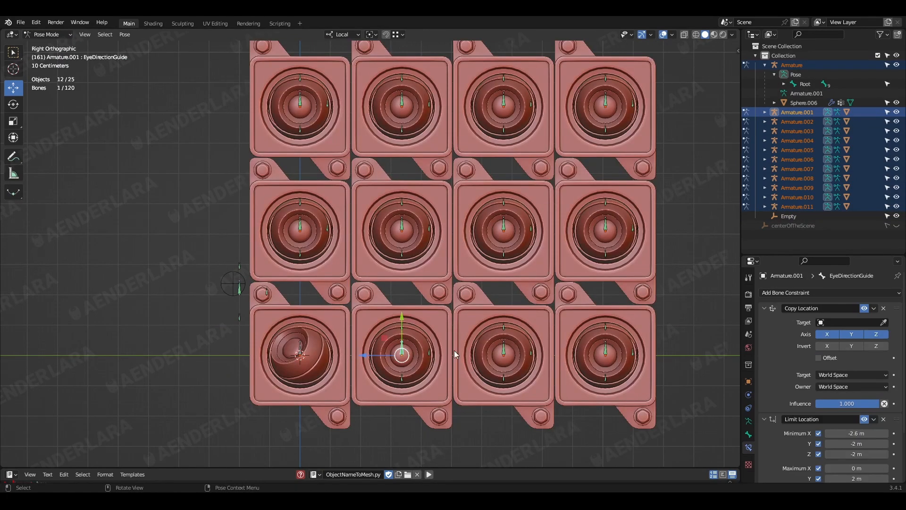
pyautogui.keyDown('shift'); pyautogui.click(505, 353); pyautogui.keyUp('shift')
pyautogui.keyDown('shift'); pyautogui.click(609, 350); pyautogui.keyUp('shift')
pyautogui.keyDown('shift'); pyautogui.click(610, 231); pyautogui.keyUp('shift')
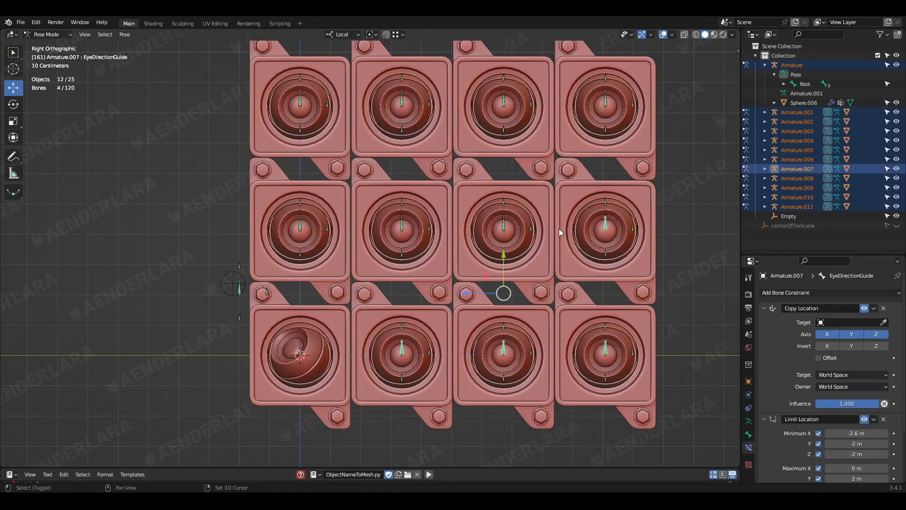
pyautogui.keyDown('shift'); pyautogui.click(501, 228); pyautogui.keyUp('shift')
pyautogui.keyDown('shift'); pyautogui.click(395, 230); pyautogui.keyUp('shift')
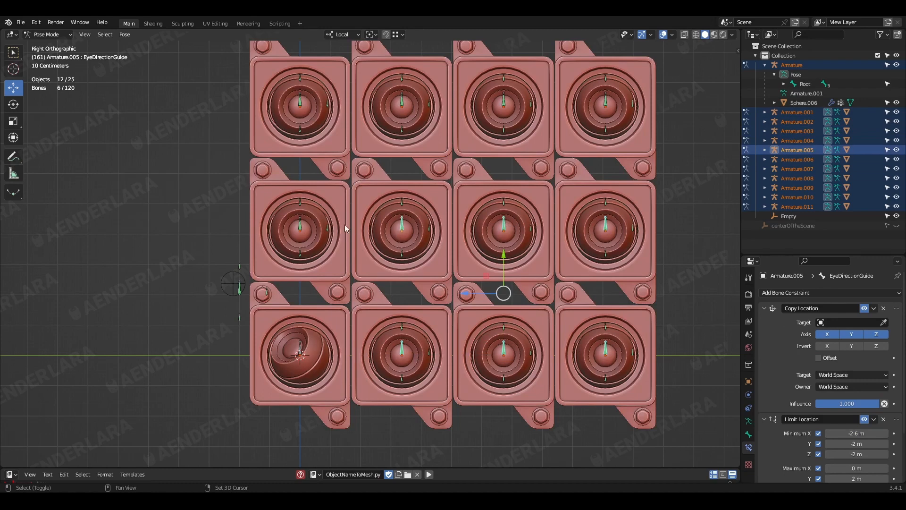
pyautogui.keyDown('shift'); pyautogui.click(297, 230); pyautogui.keyUp('shift')
pyautogui.keyDown('shift'); pyautogui.click(301, 104); pyautogui.keyUp('shift')
pyautogui.keyDown('shift'); pyautogui.click(402, 106); pyautogui.keyUp('shift')
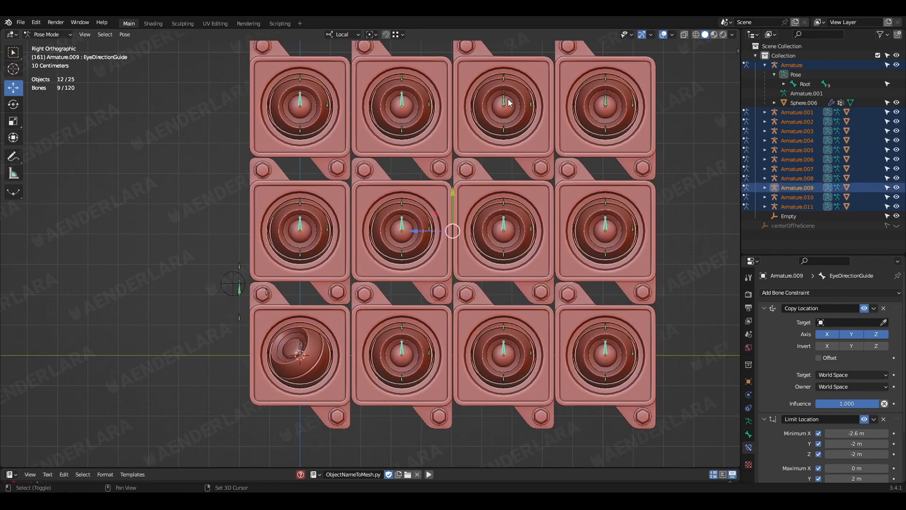
pyautogui.keyDown('shift'); pyautogui.click(504, 101); pyautogui.keyUp('shift')
pyautogui.keyDown('shift'); pyautogui.click(606, 105); pyautogui.keyUp('shift')
pyautogui.moveTo(607, 105); pyautogui.dragTo(461, 323, button='middle')
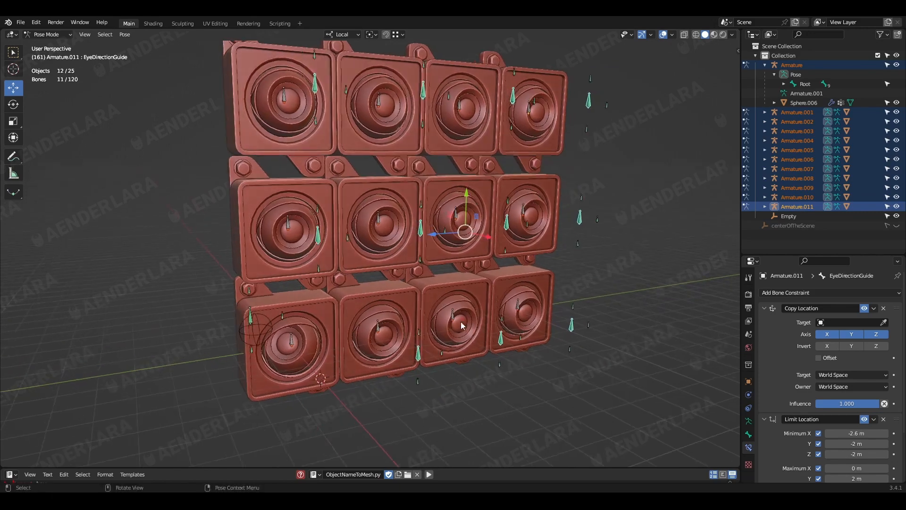
# Add the original eye's EyeDirectionGuide as the active bone and copy its constraints to the other selected bones
pyautogui.press('g')
pyautogui.click(420, 266)
pyautogui.keyDown('shift'); pyautogui.click(250, 315); pyautogui.keyUp('shift')
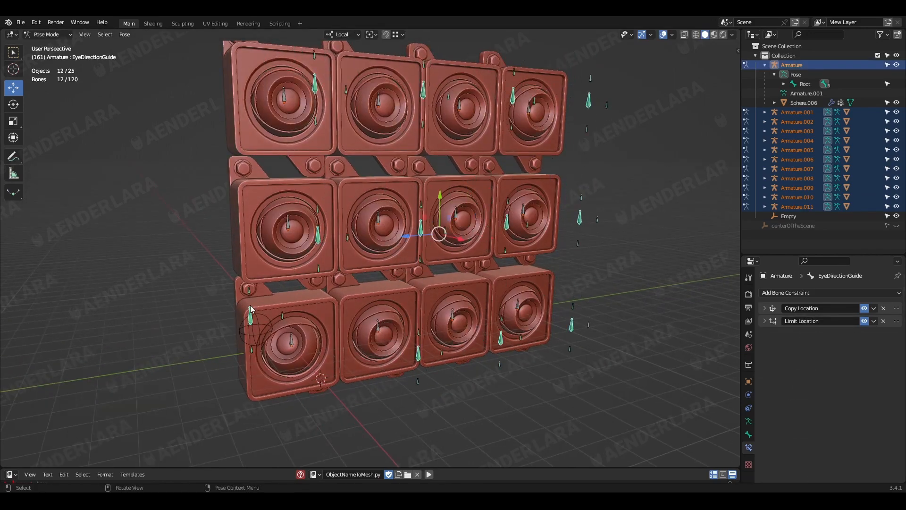
pyautogui.click(125, 36)
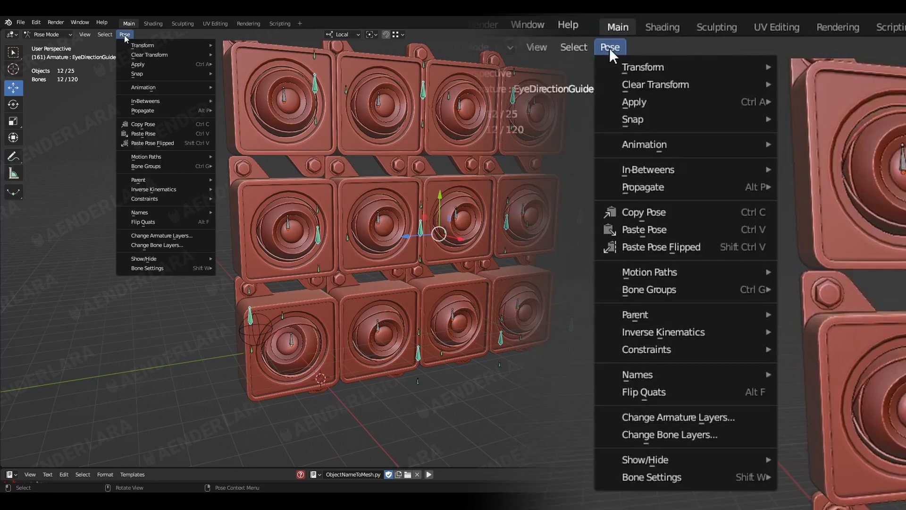
pyautogui.moveTo(203, 199)
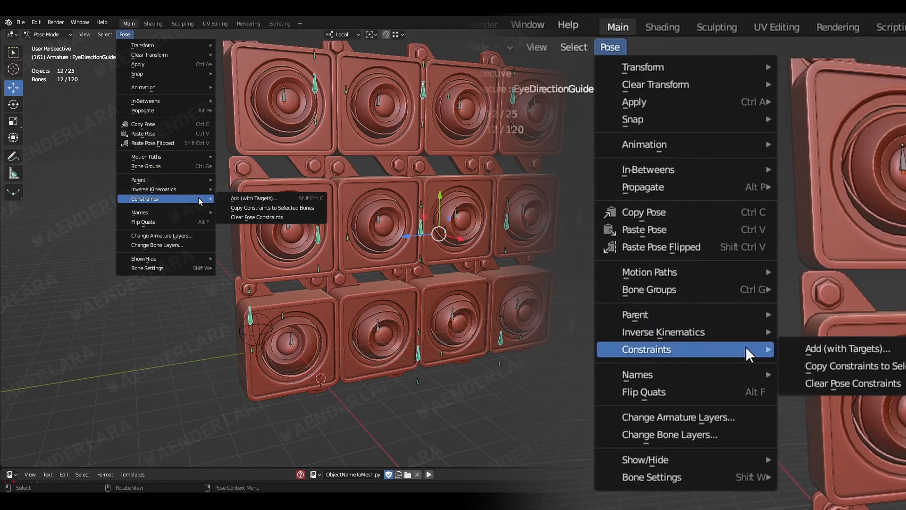
pyautogui.click(266, 208)
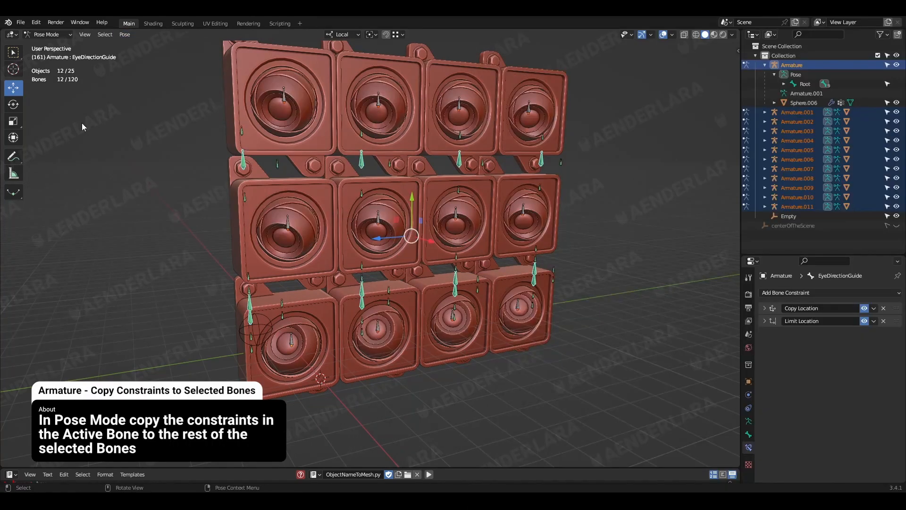
# Return to Object Mode and move the Empty about 0.44 m along X, 3.4 m along Y and 2.76 m along Z
pyautogui.click(44, 46)
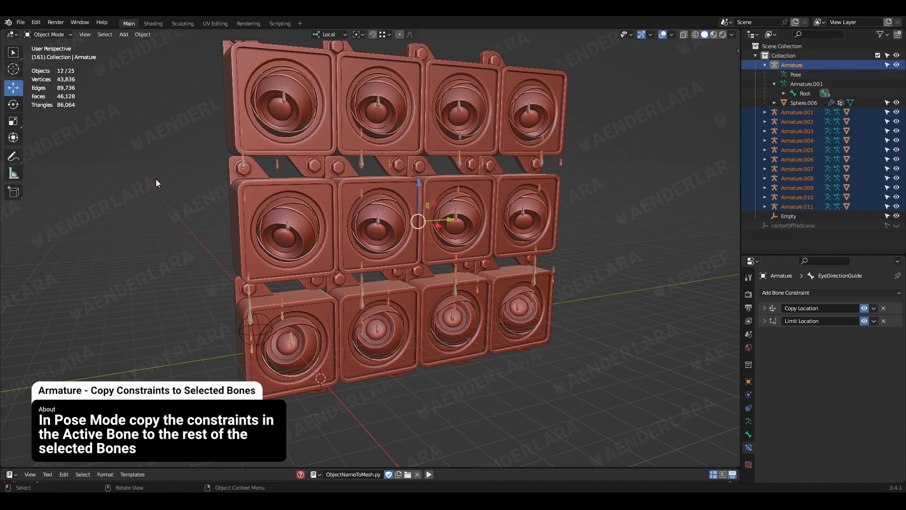
pyautogui.click(156, 183)
pyautogui.click(265, 328)
pyautogui.moveTo(265, 328); pyautogui.dragTo(265, 341, button='middle')
pyautogui.press('g')
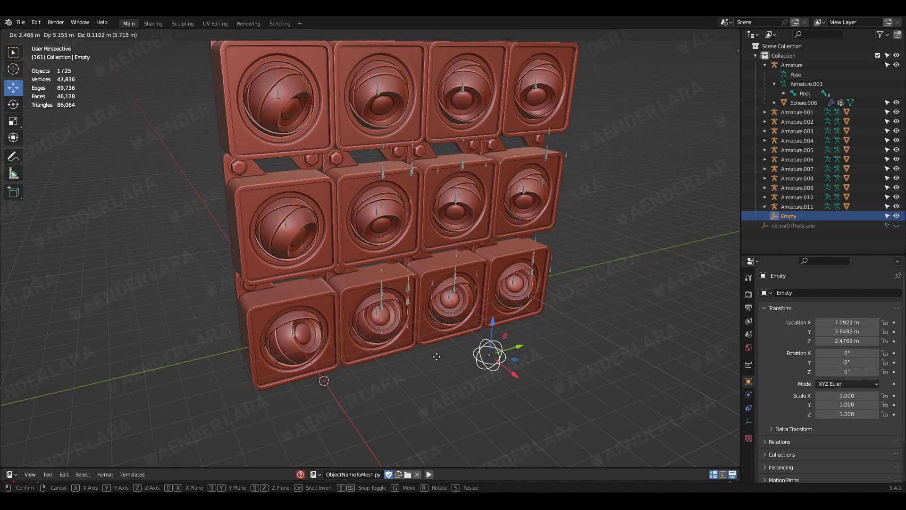
pyautogui.click(392, 298)
# Move the Empty about -0.73 m along X, 6.87 m along Y and -3.8 m along Z, to the lower outer eye
pyautogui.moveTo(422, 263); pyautogui.dragTo(378, 226, button='middle')
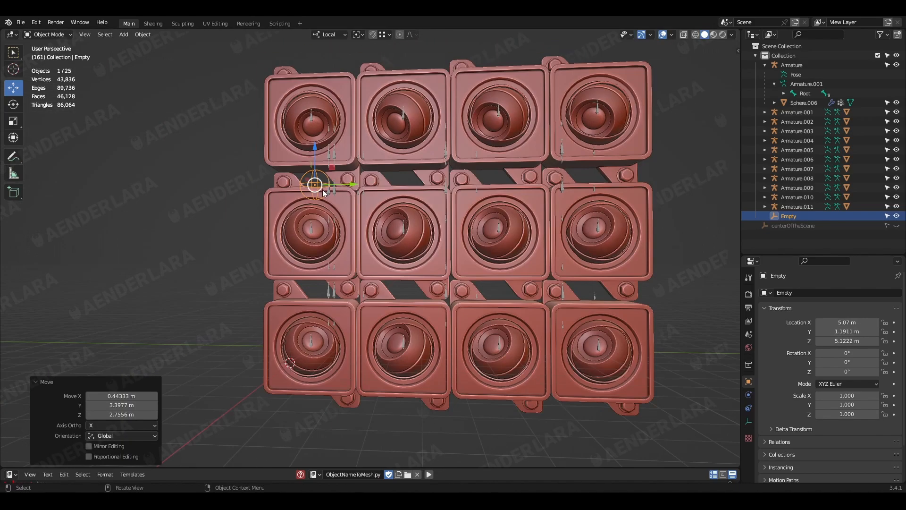
pyautogui.press('g')
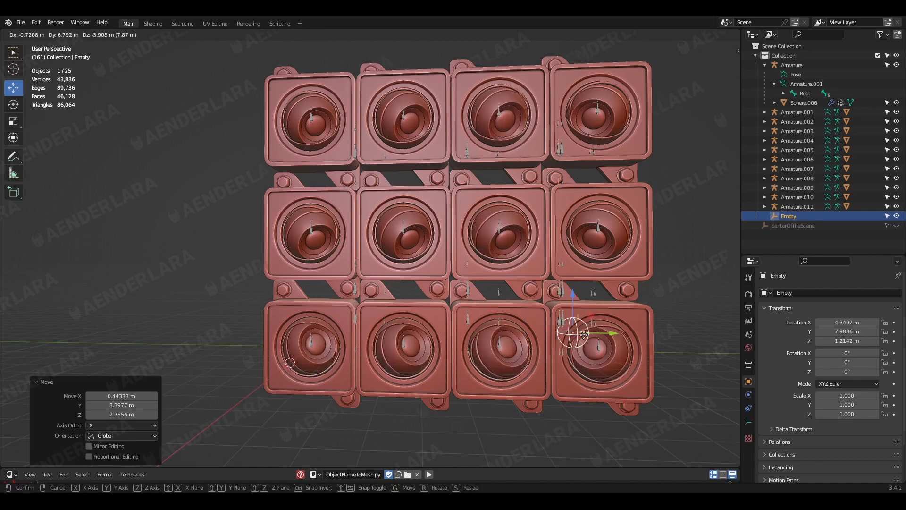
pyautogui.click(583, 338)
# Hide the bones in the viewport overlays and move the Empty around in front of the eye grid to test the tracking
pyautogui.click(672, 35)
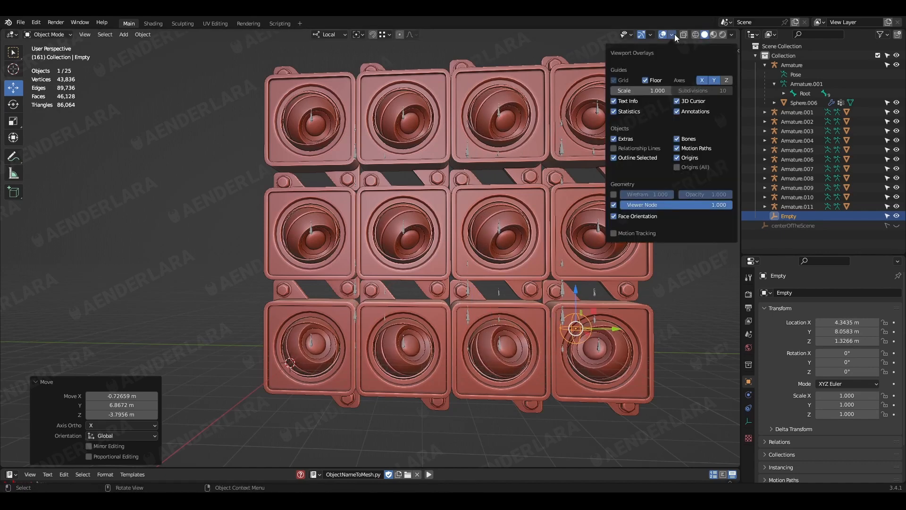
pyautogui.click(688, 141)
pyautogui.moveTo(449, 324); pyautogui.dragTo(541, 325, button='middle')
pyautogui.press('g')
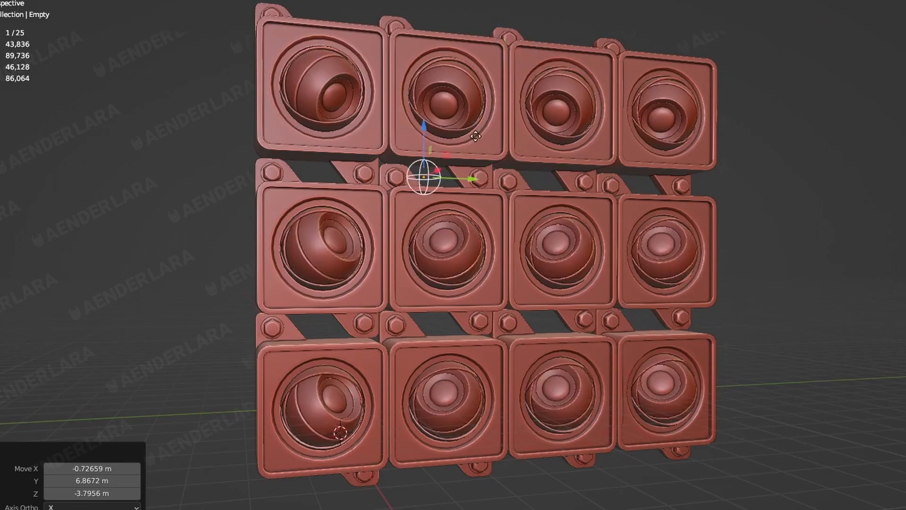
pyautogui.click(541, 305)
pyautogui.moveTo(543, 301); pyautogui.dragTo(568, 315, button='middle')
pyautogui.scroll(1, 568, 314)
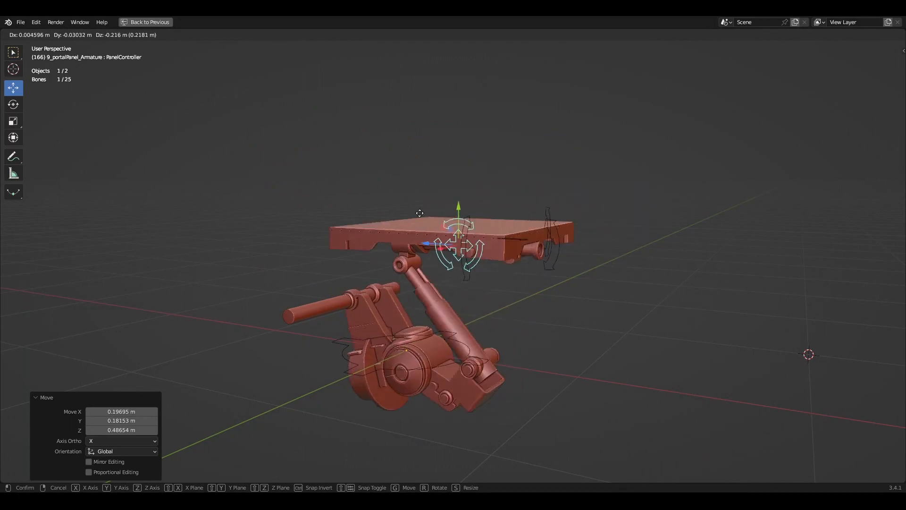